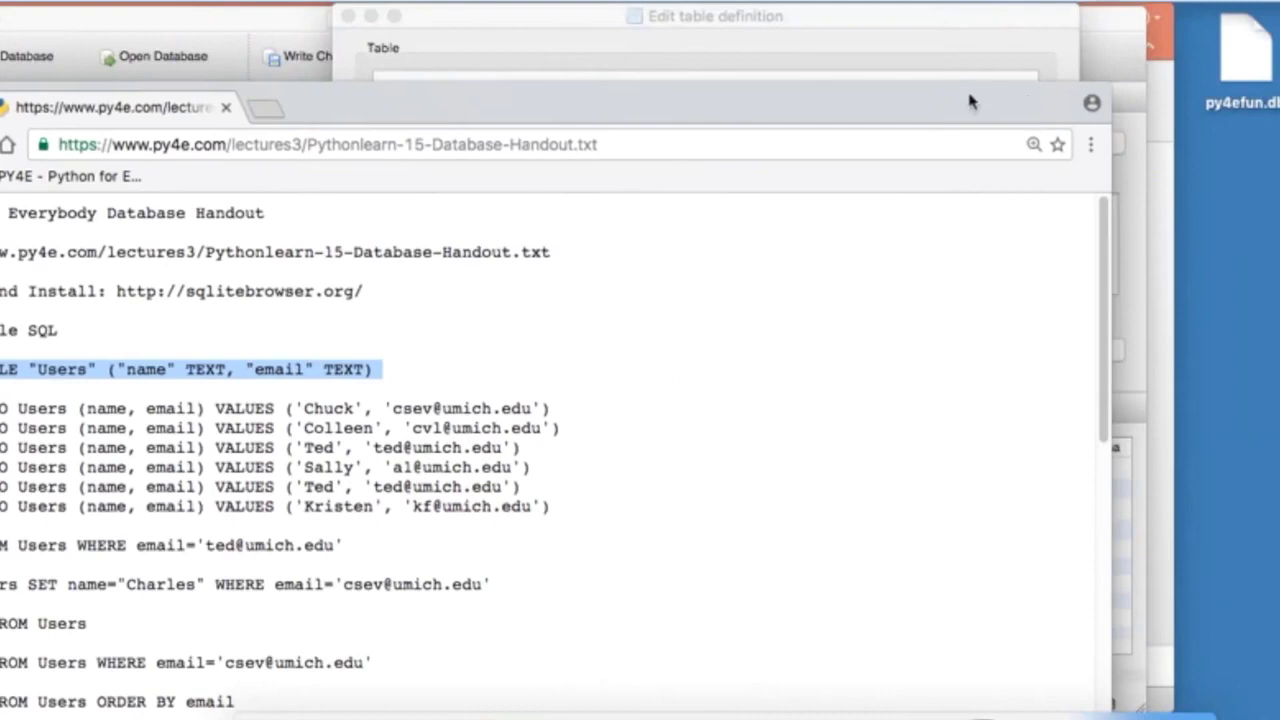
Step: Reread the handout's CREATE TABLE Users line, then return to the empty table definition dialog
left_click_drag(971, 103, 1279, 25)
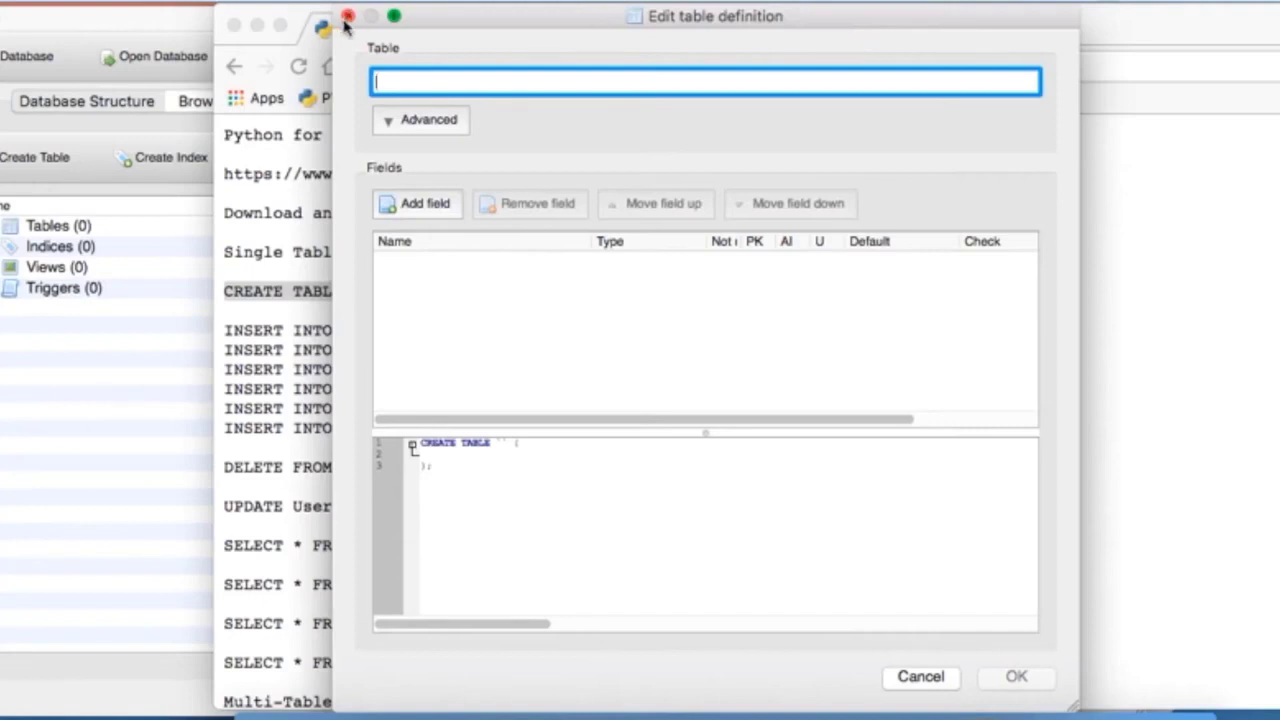
left_click(265, 252)
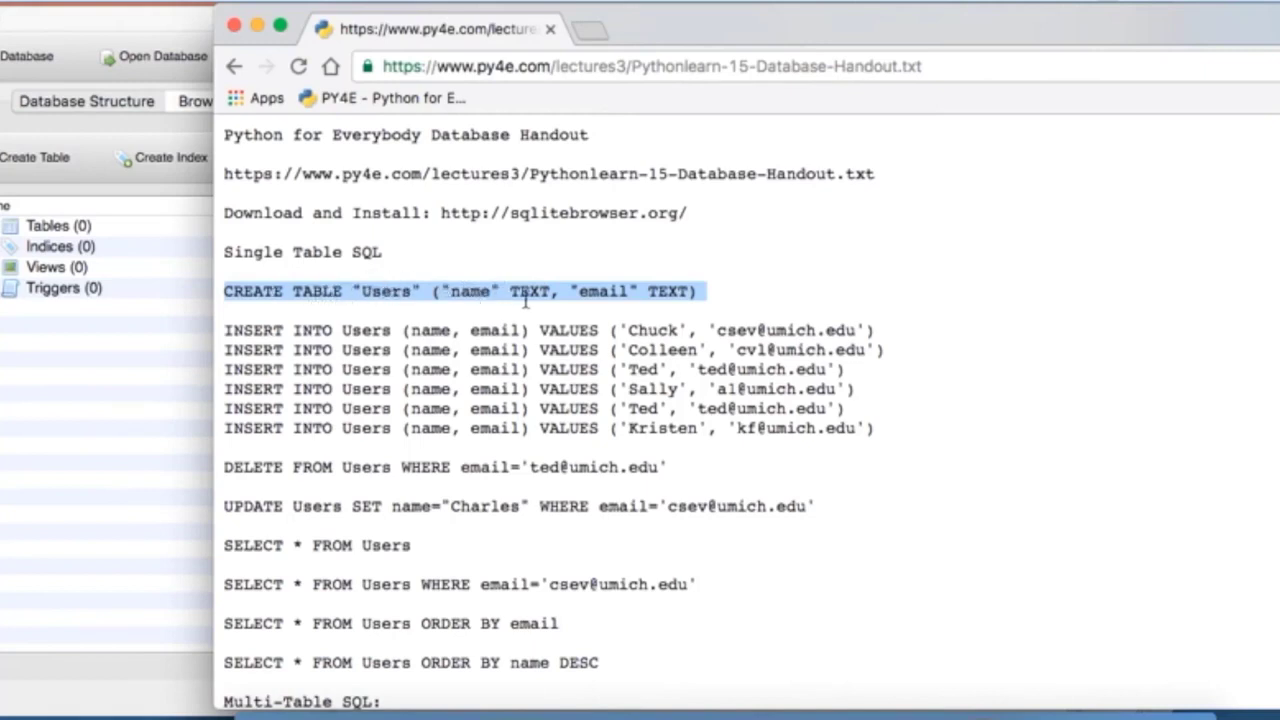
key("super+Tab")
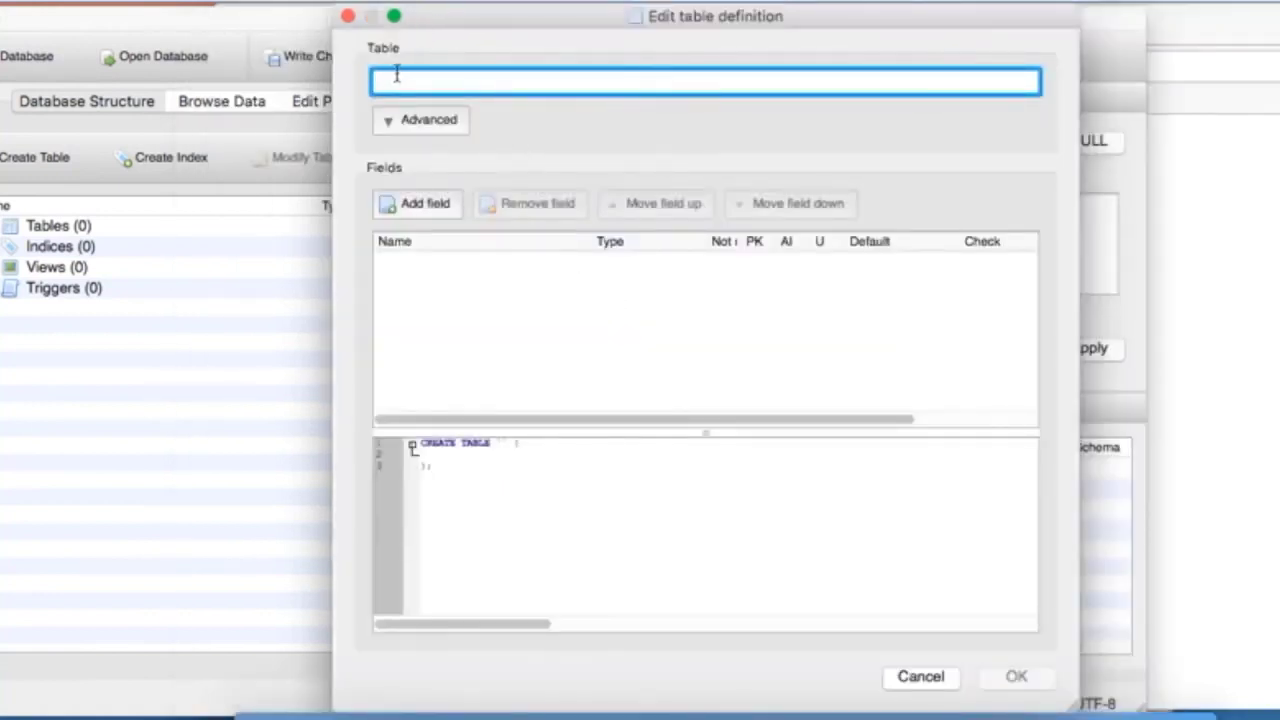
Step: Name the new table Users and add a TEXT field called name
type("Users")
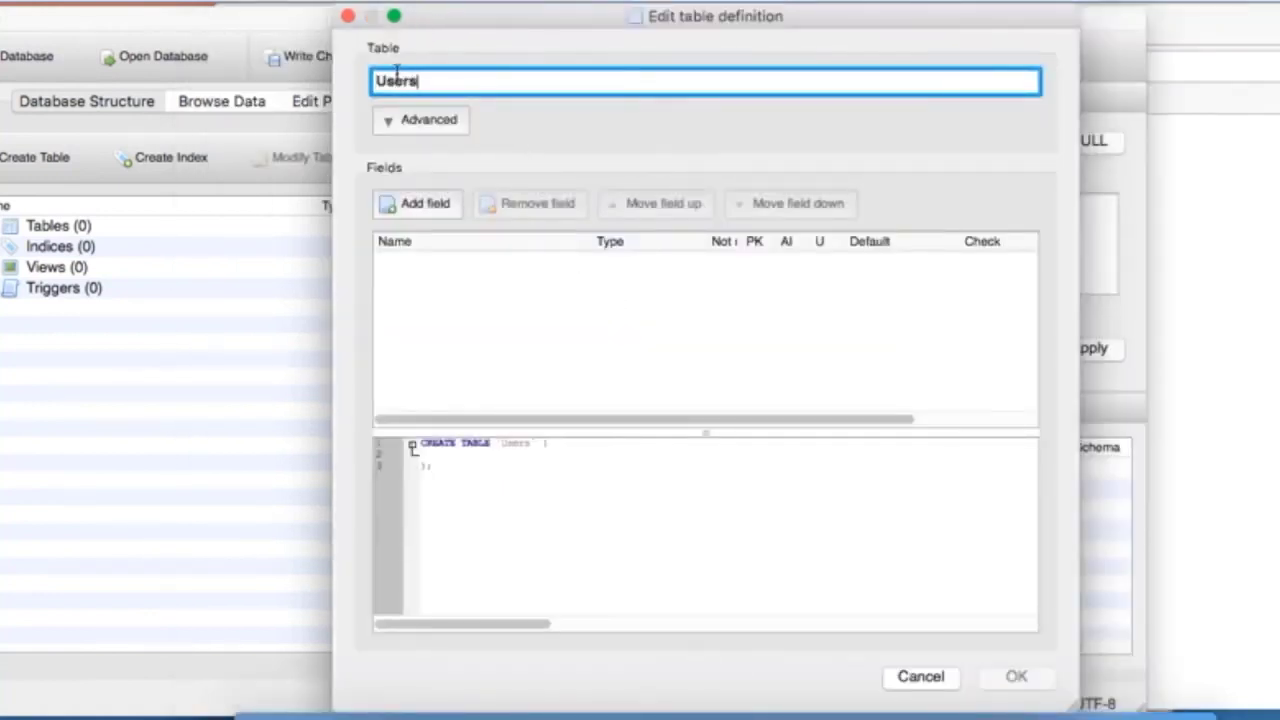
left_click(437, 209)
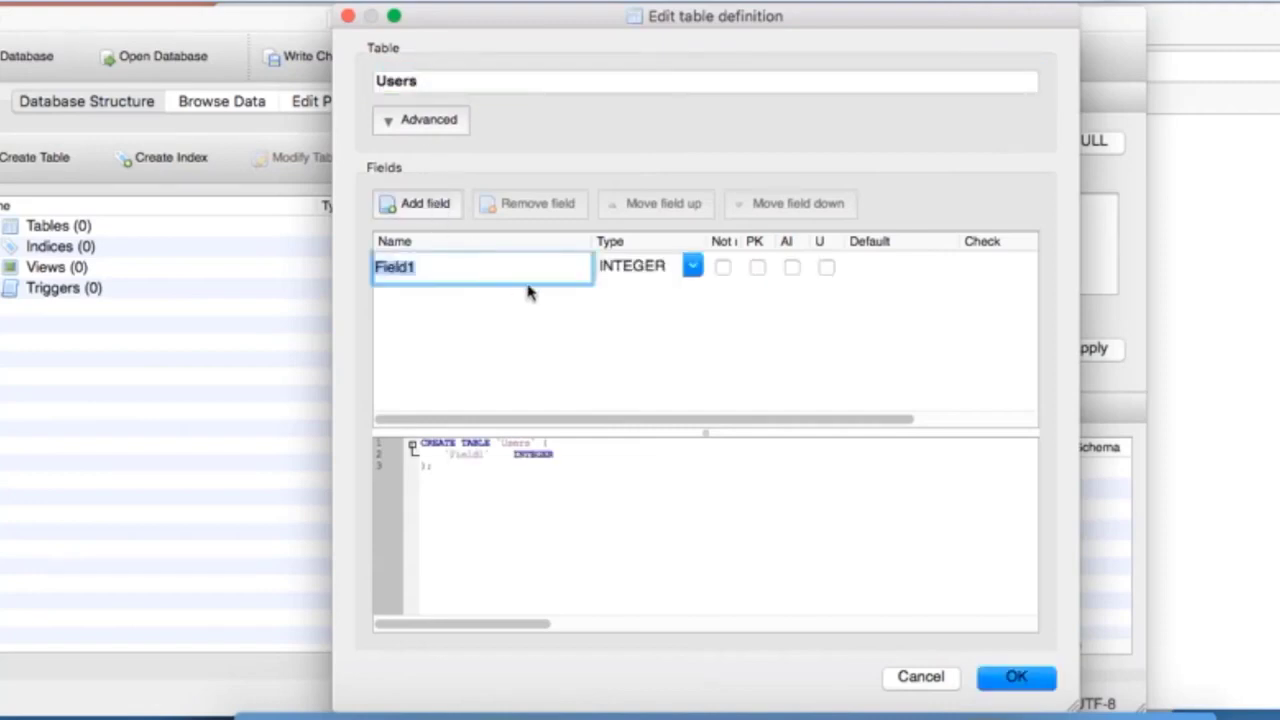
type("name")
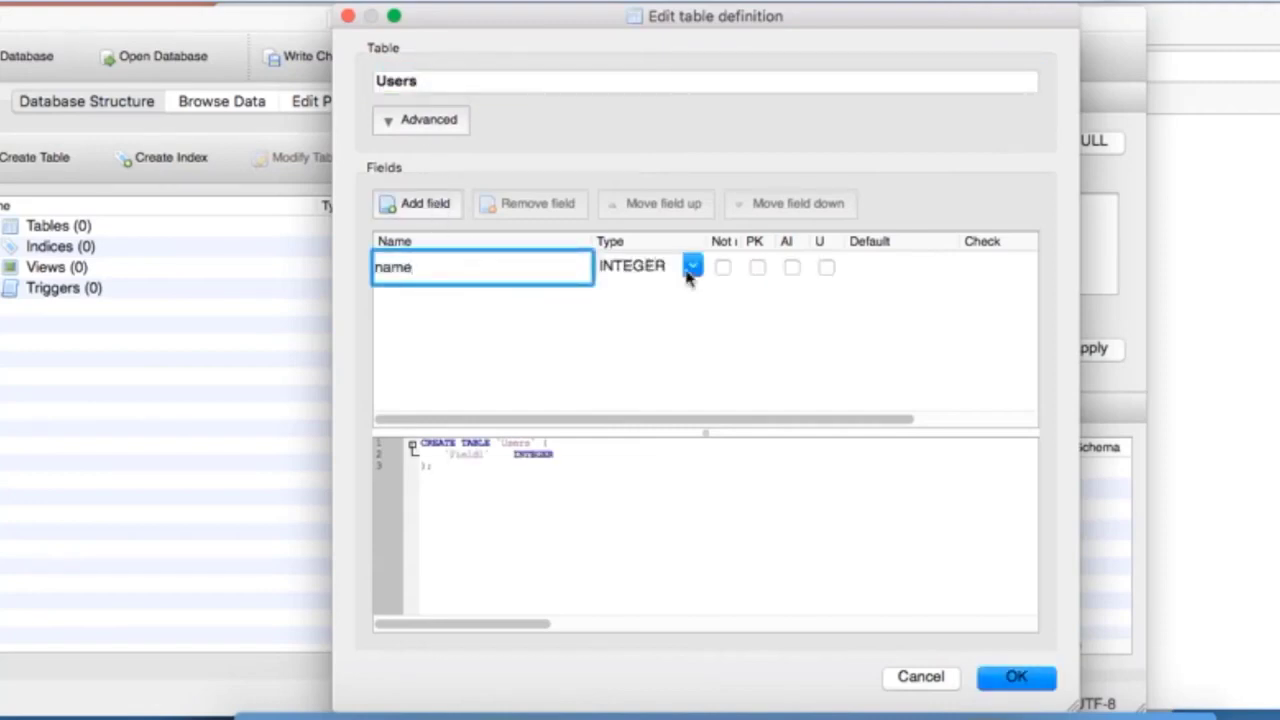
left_click(695, 272)
left_click(664, 301)
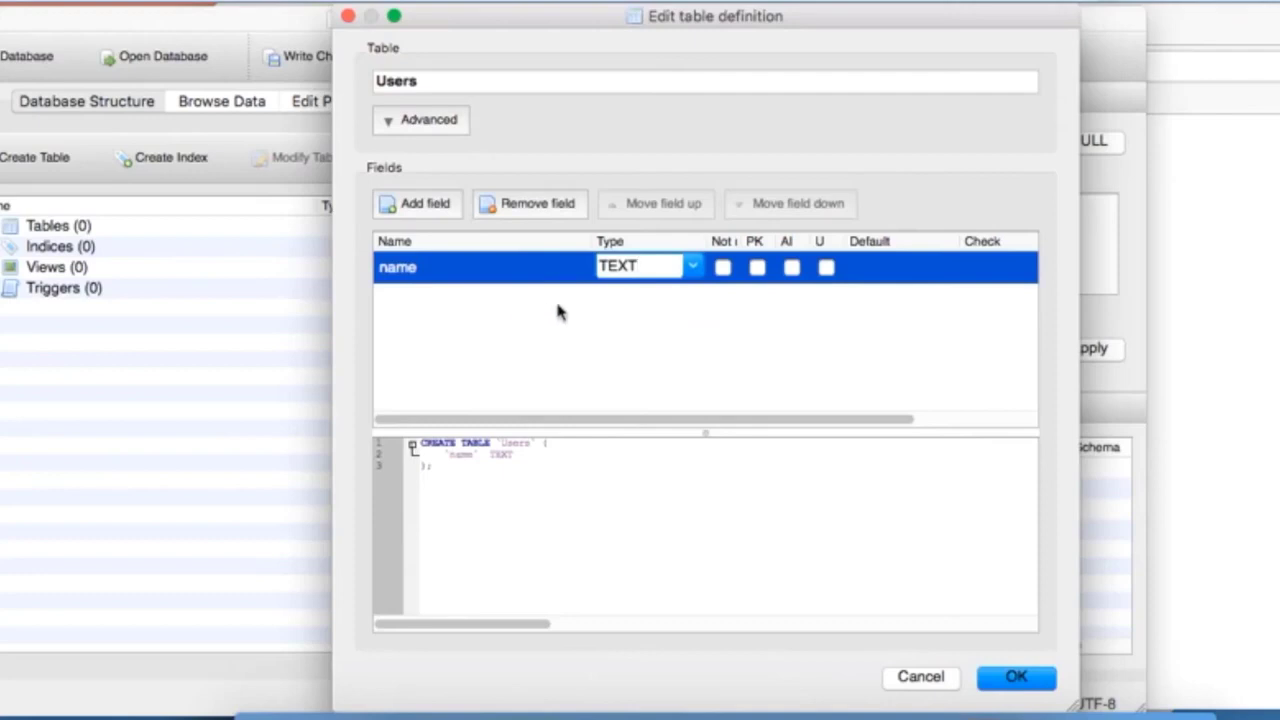
Step: Add a TEXT field called email and confirm to create the Users table
left_click(415, 211)
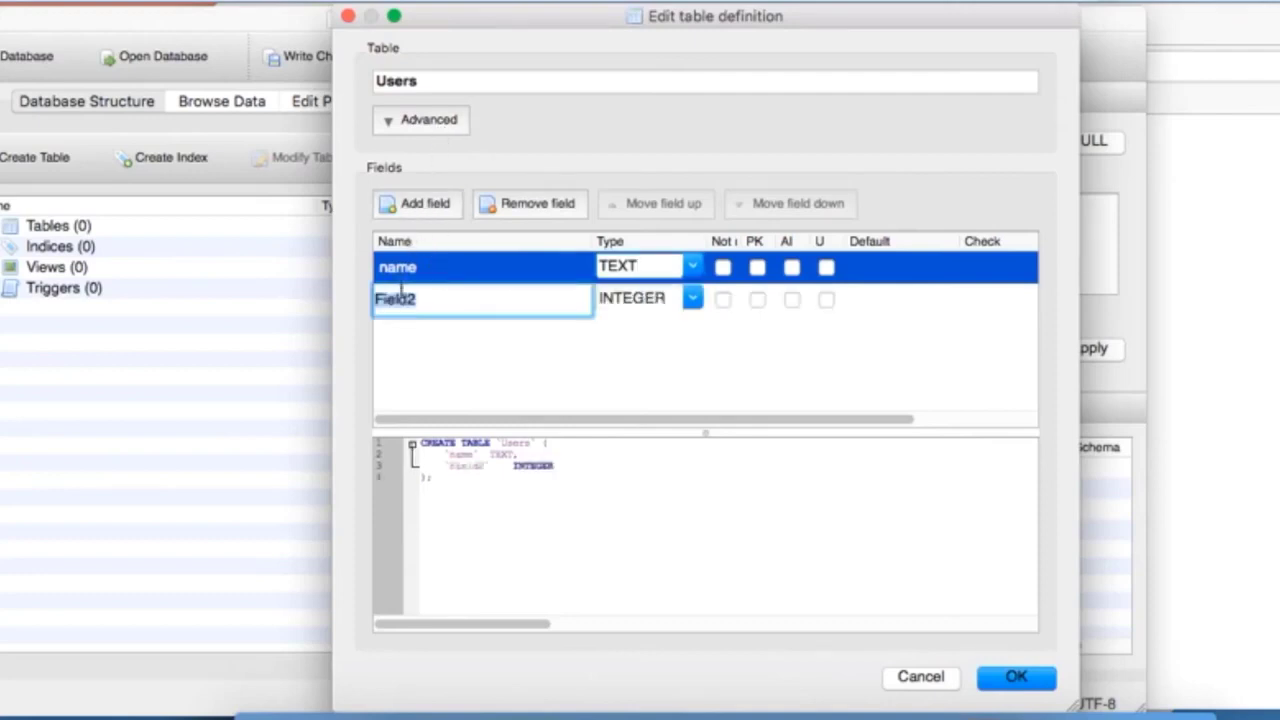
type("email")
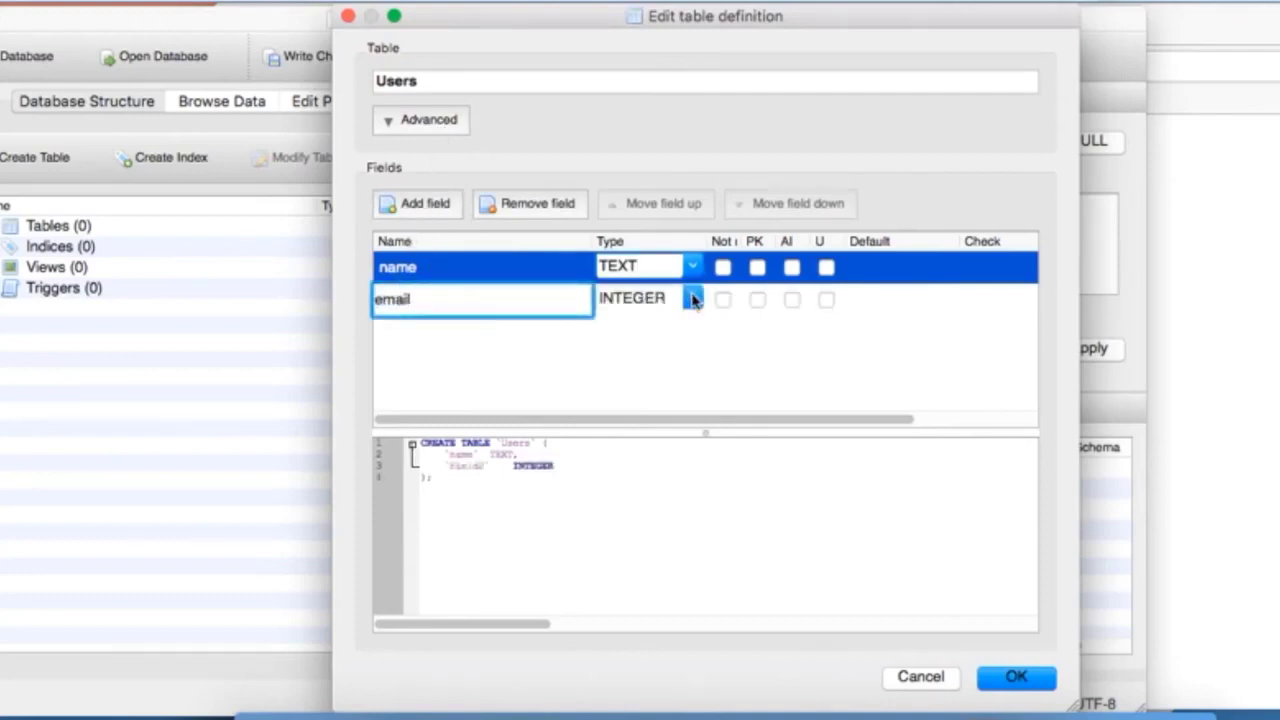
left_click(693, 300)
left_click(665, 334)
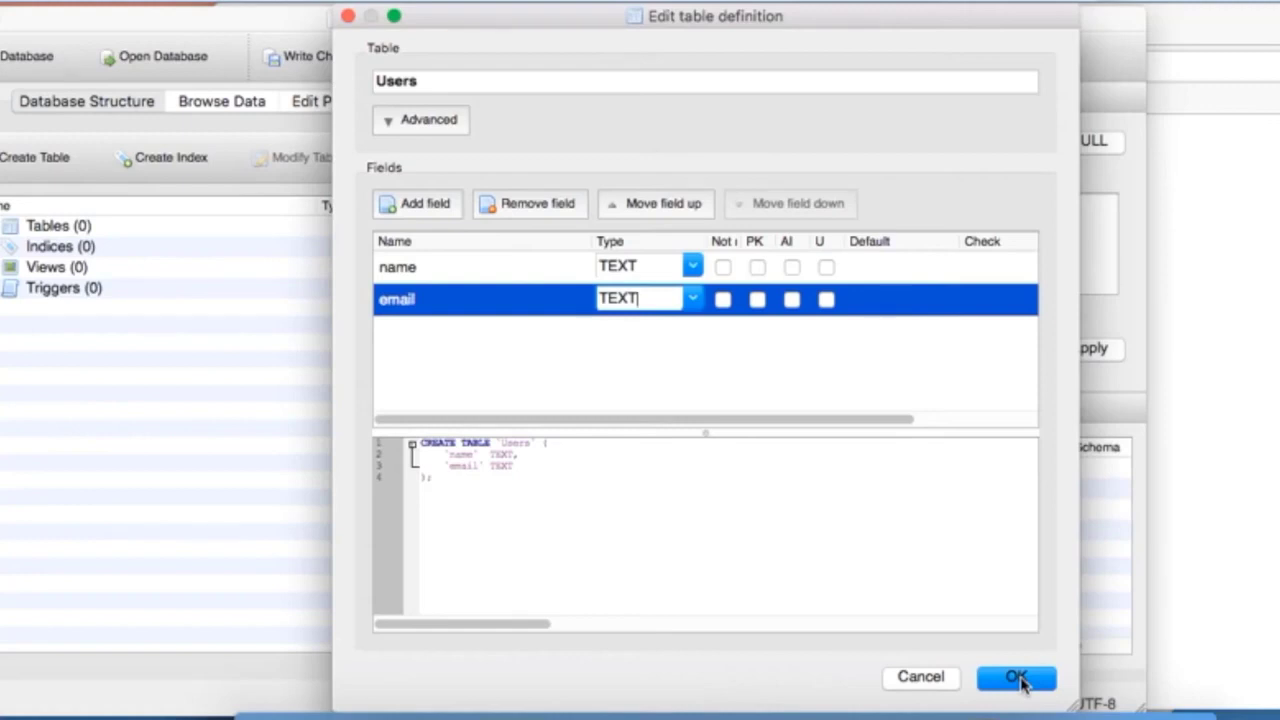
left_click(694, 299)
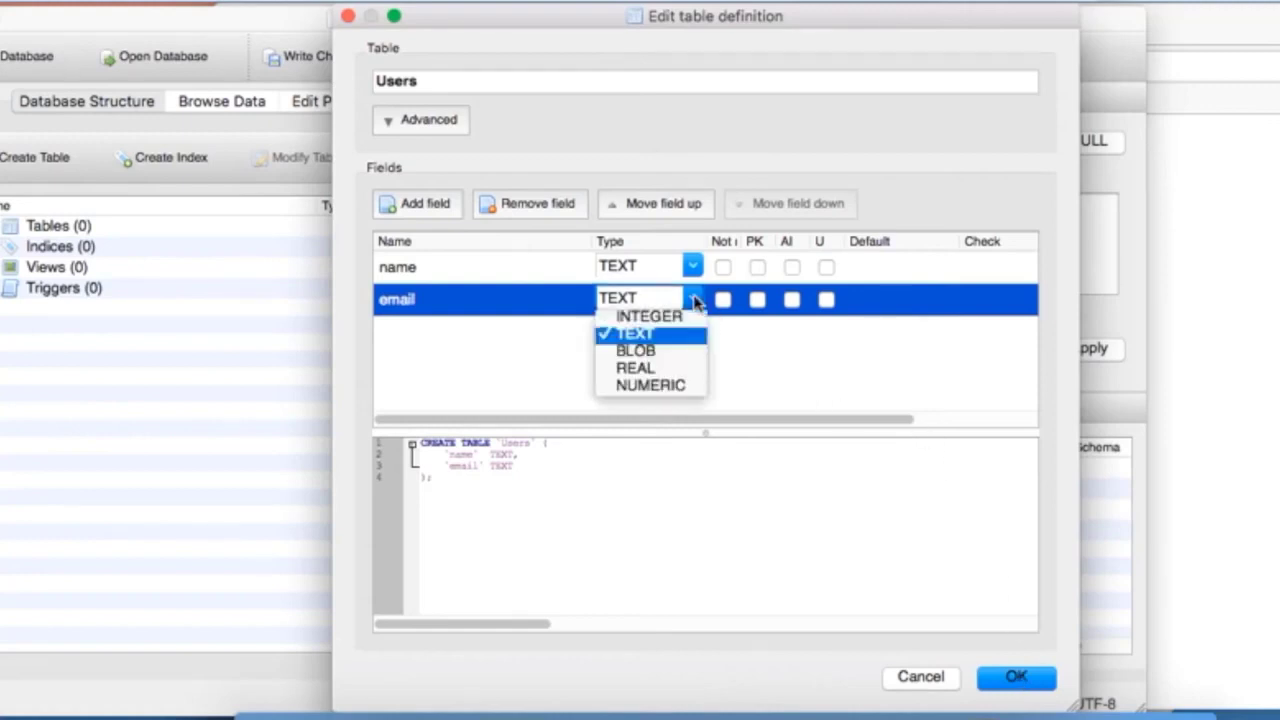
left_click(695, 301)
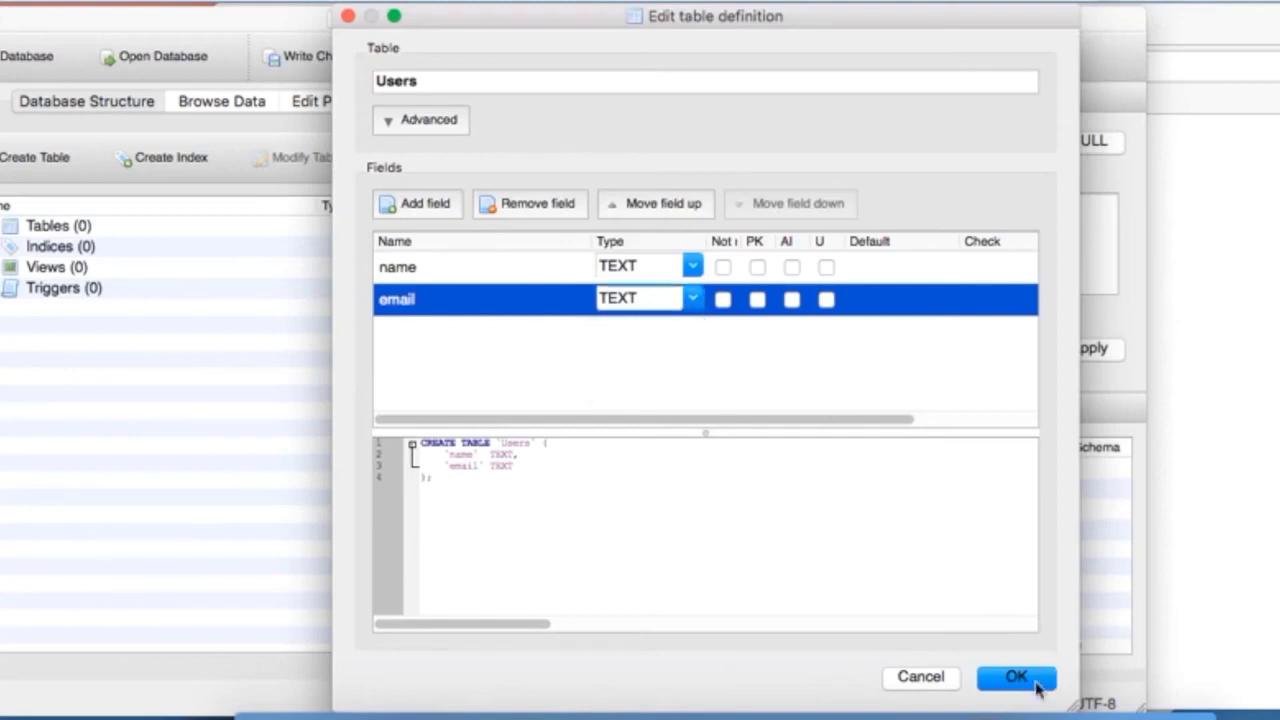
left_click_drag(432, 478, 410, 443)
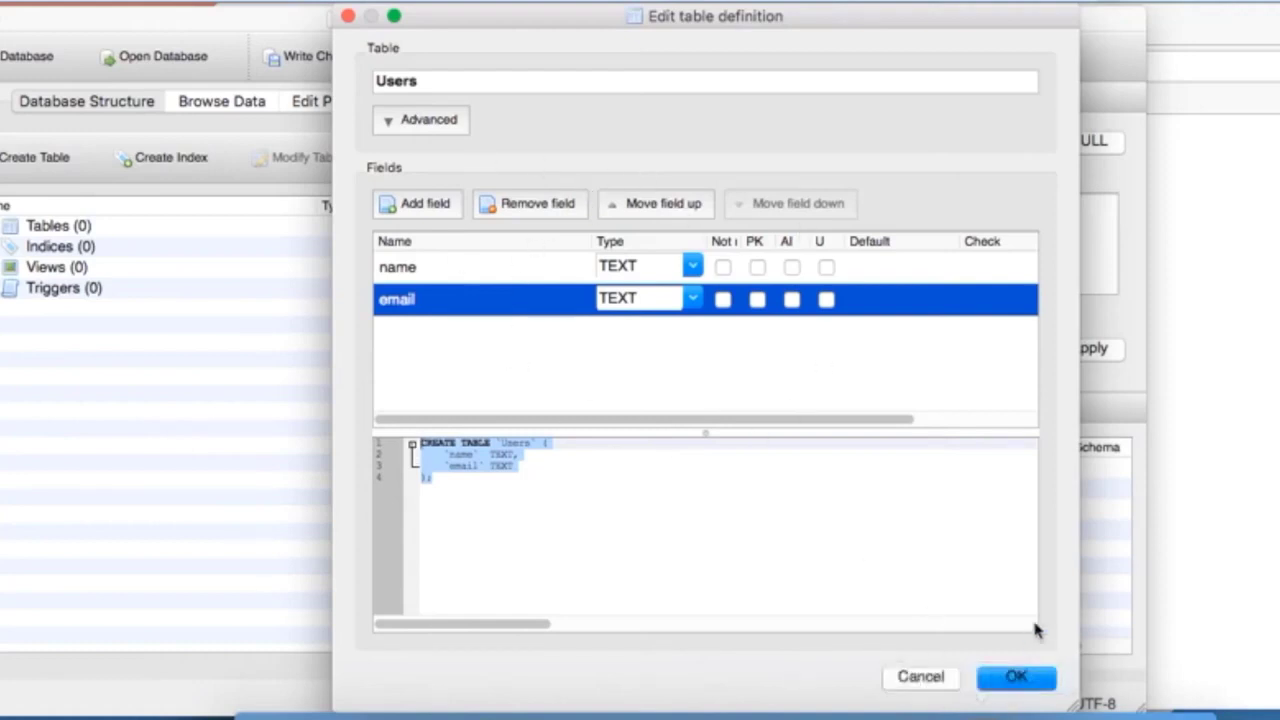
left_click(1016, 678)
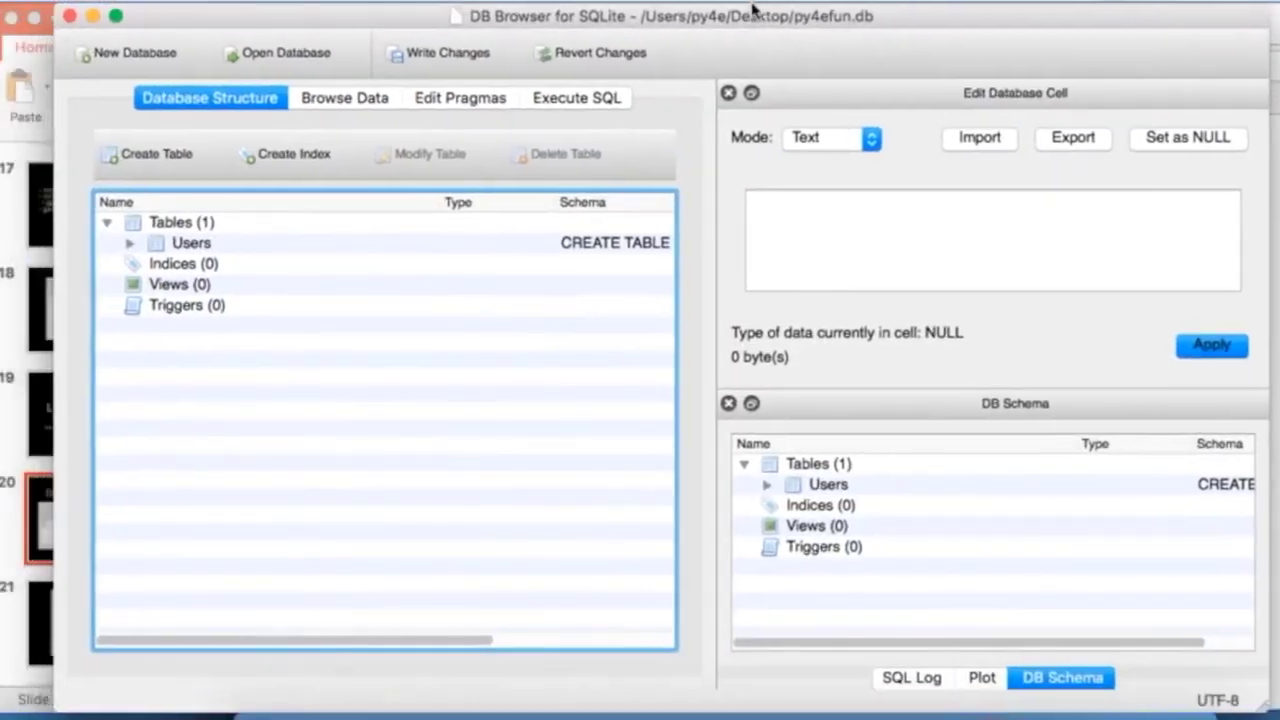
Step: Look at the Users table's rows, then select Users in the database structure
left_click(318, 104)
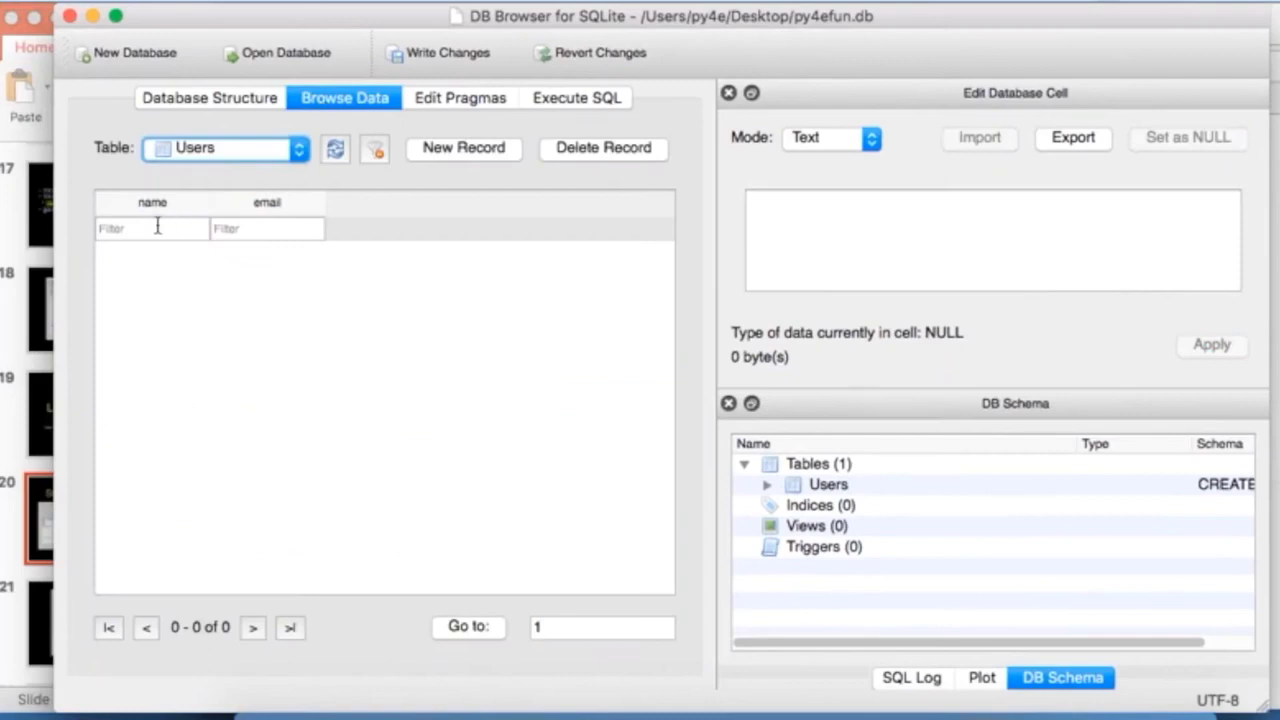
left_click(287, 149)
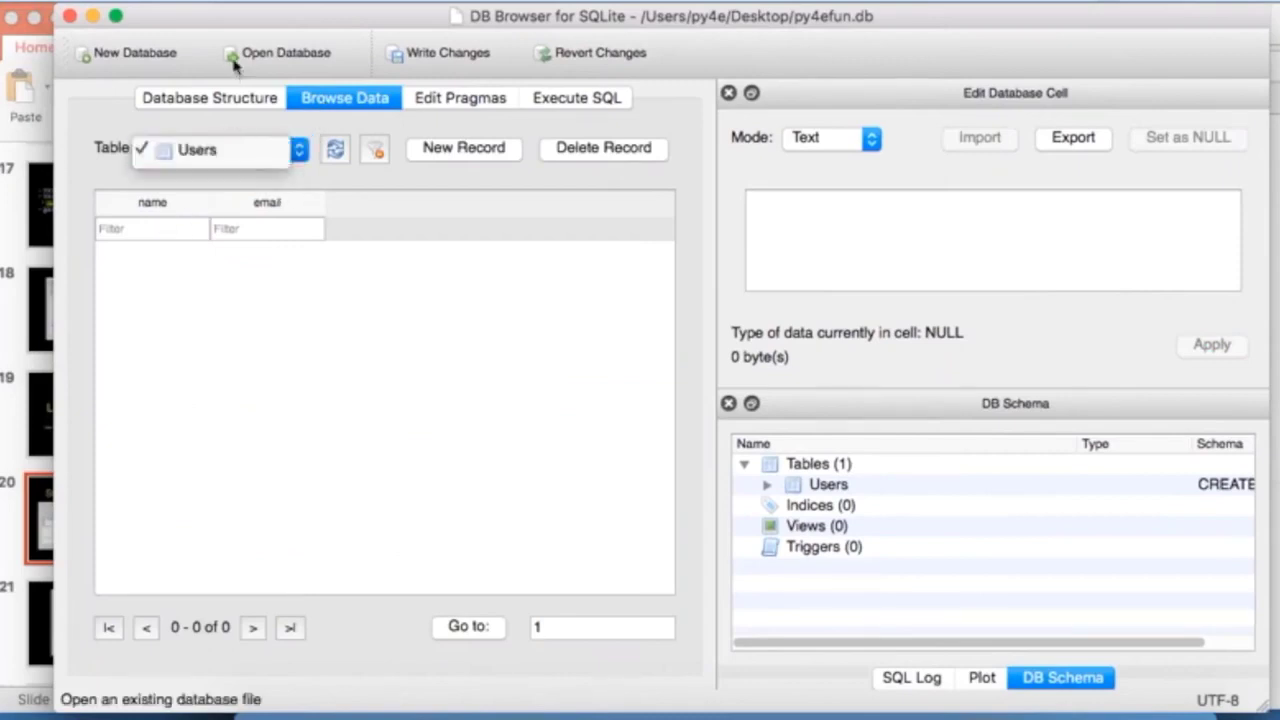
left_click(236, 104)
left_click(224, 98)
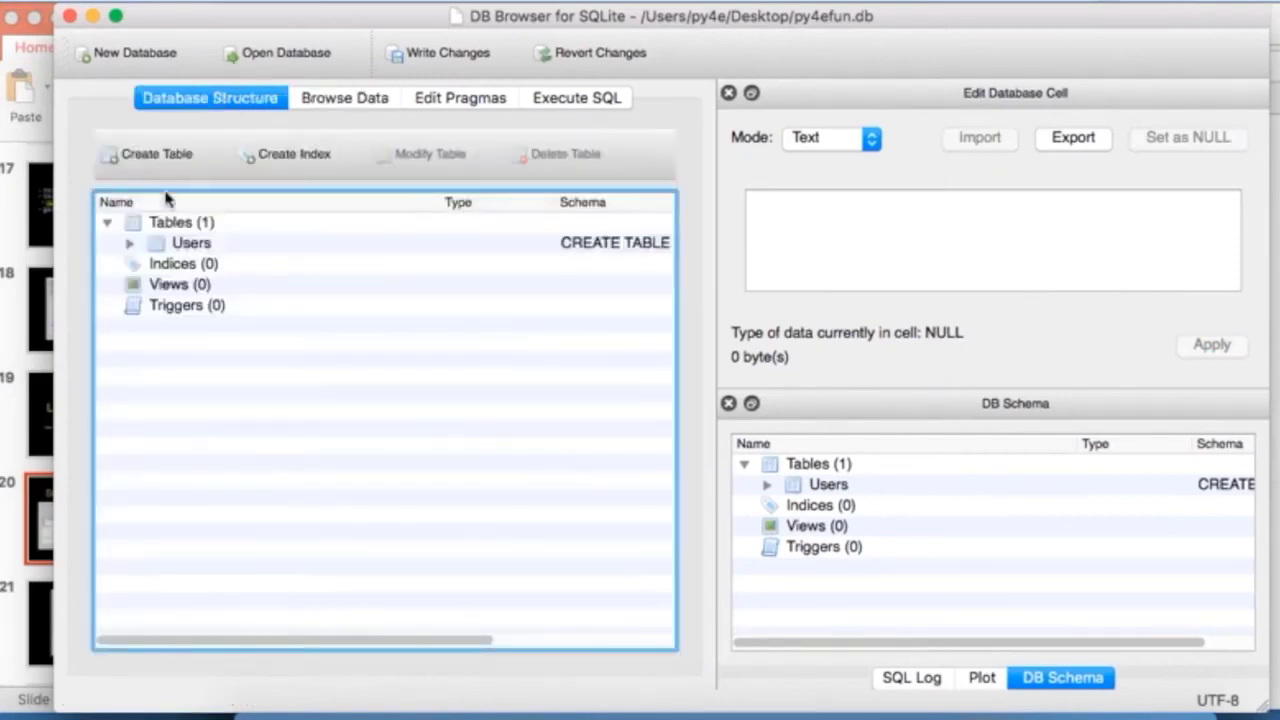
left_click(127, 250)
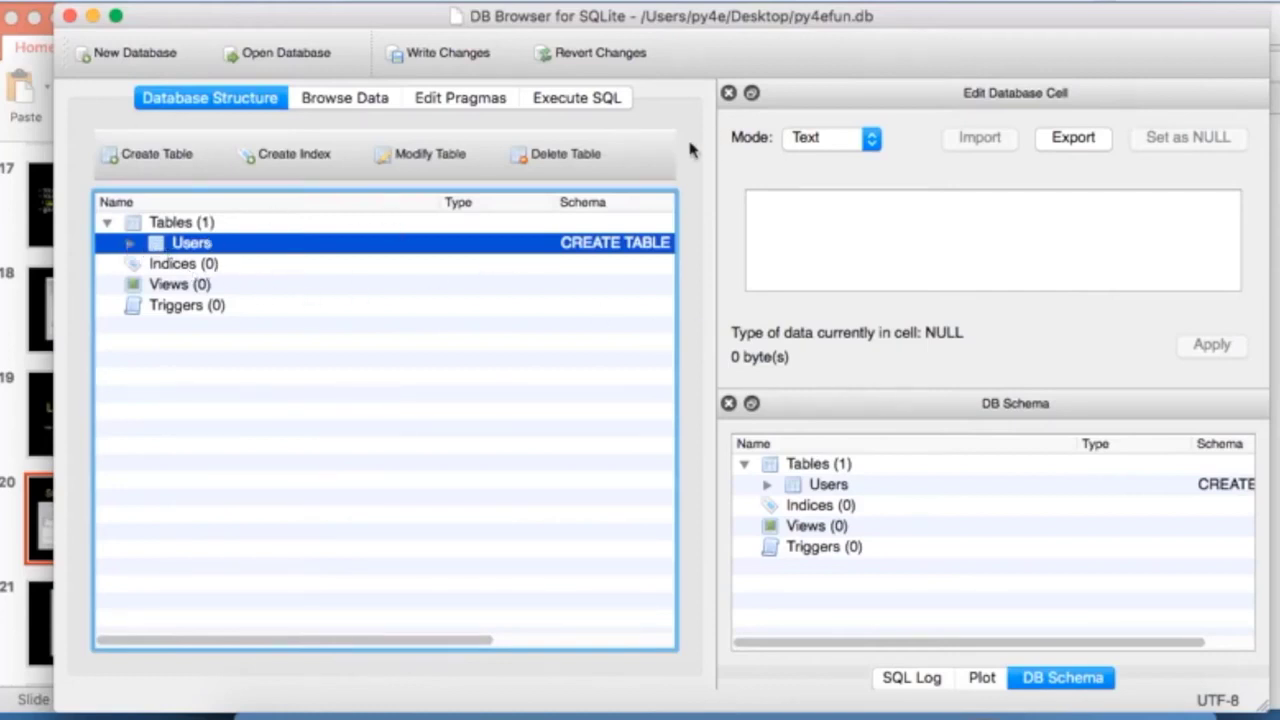
Step: After checking the slides and handout, add a blank new record to Users in Browse Data
left_click(8, 213)
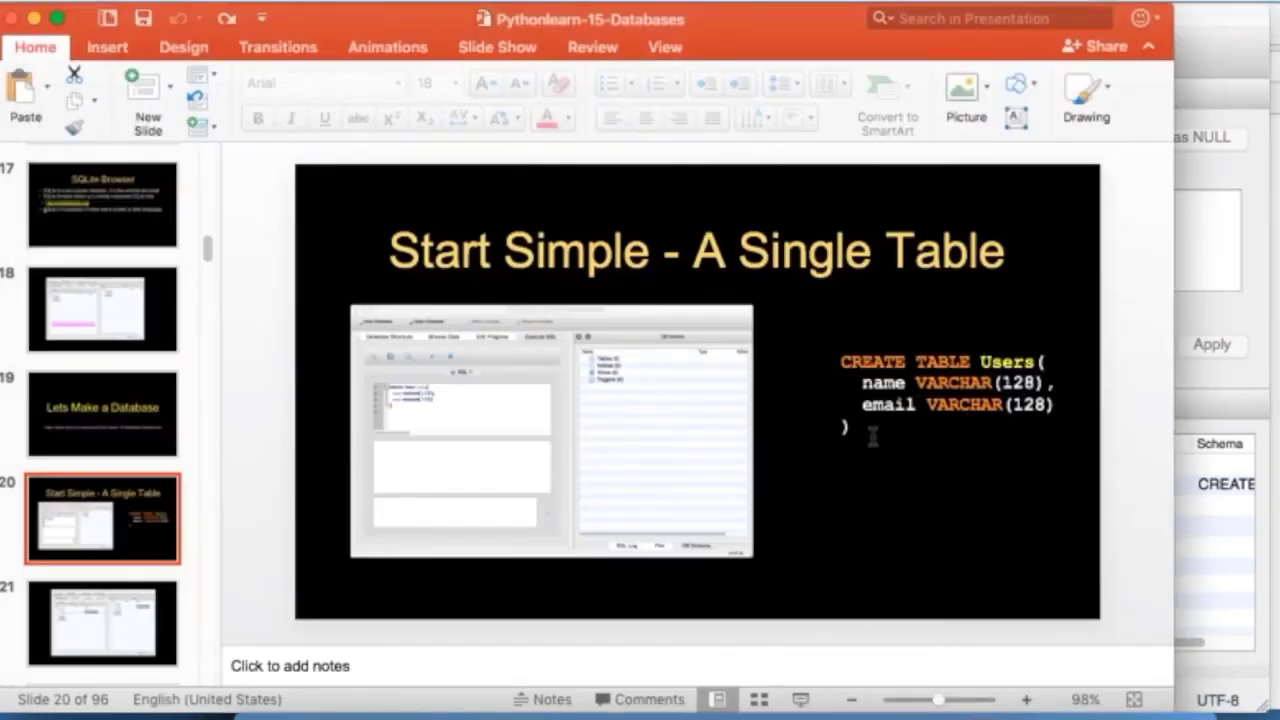
key("super+Tab")
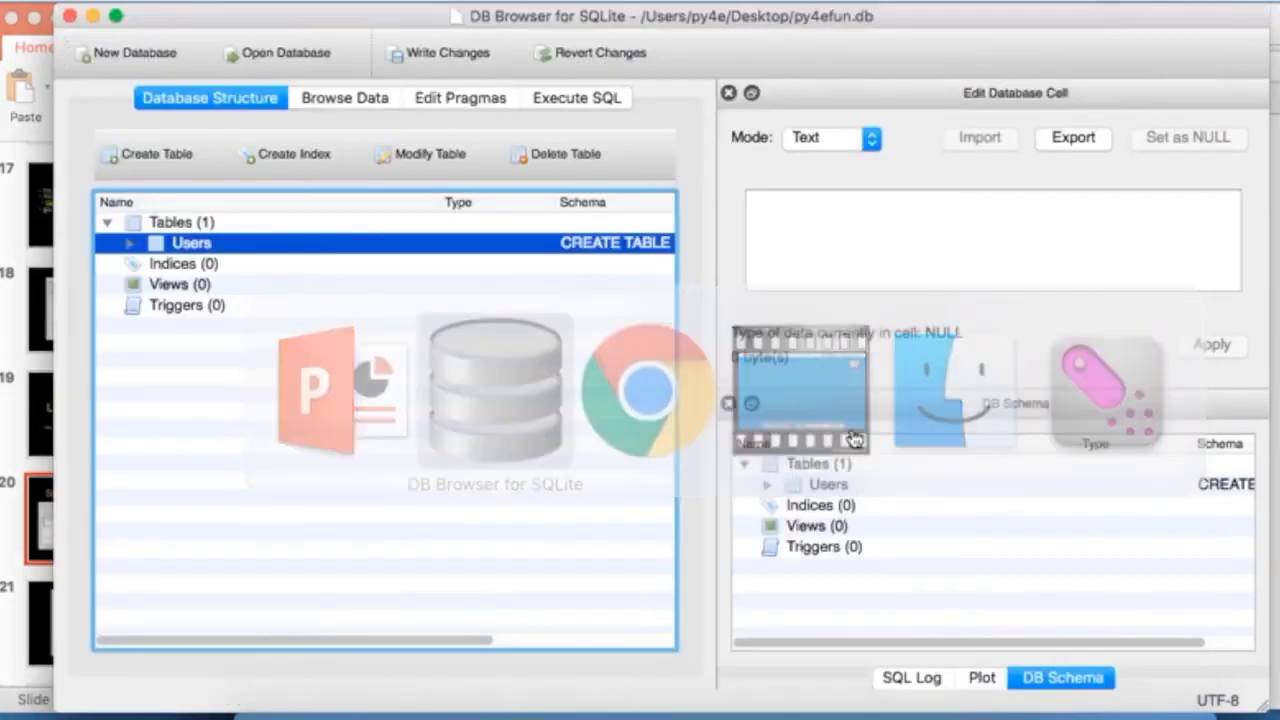
key("super+Tab")
key("super+Tab")
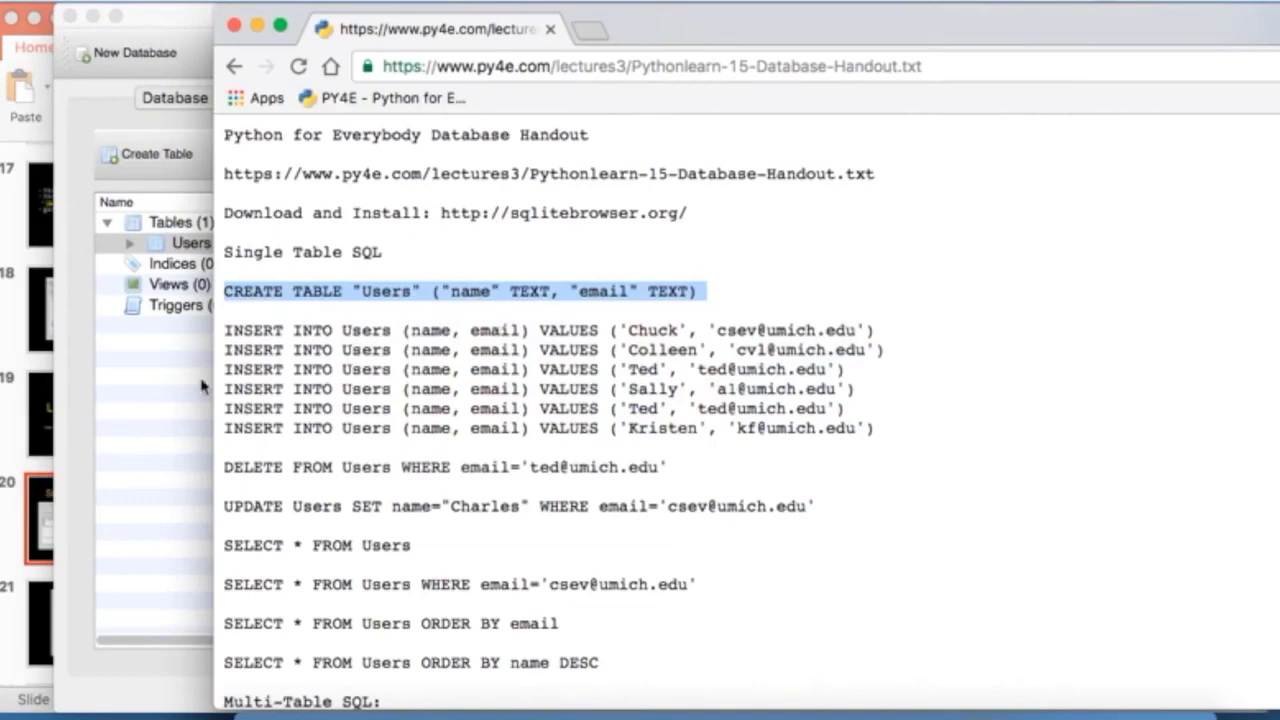
left_click(157, 396)
key("super+Tab")
key("super+Tab")
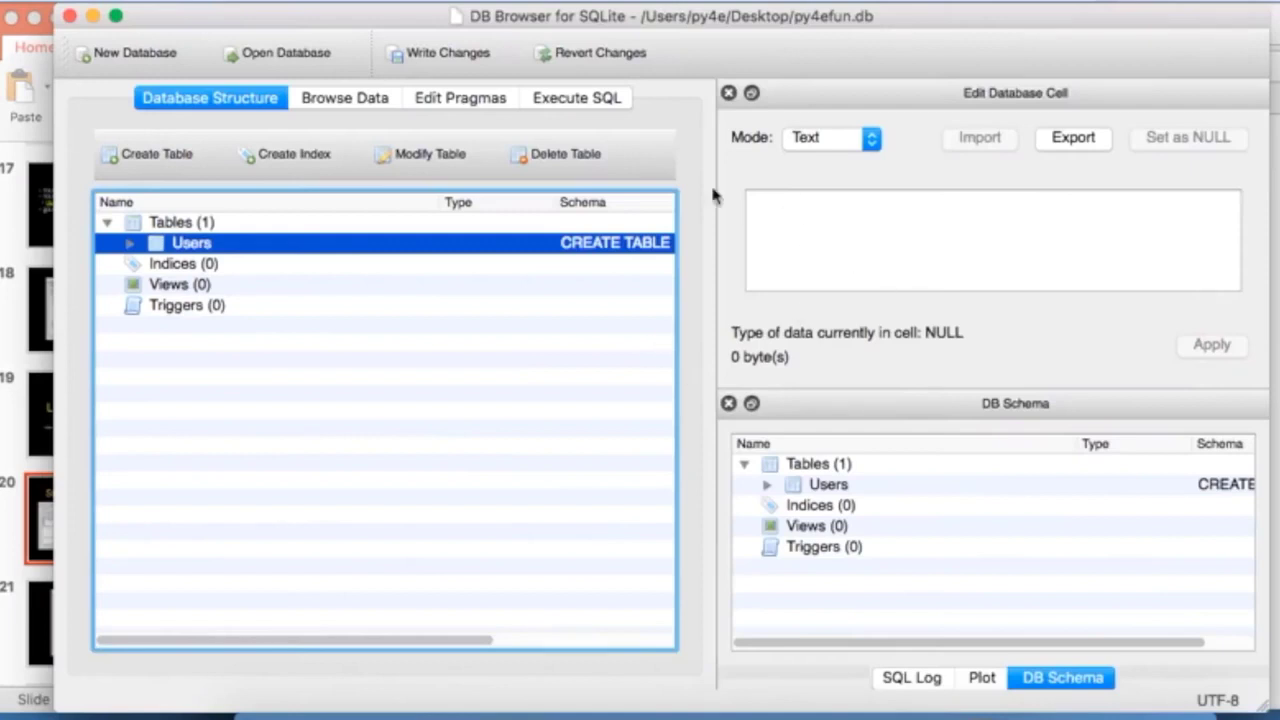
left_click(358, 101)
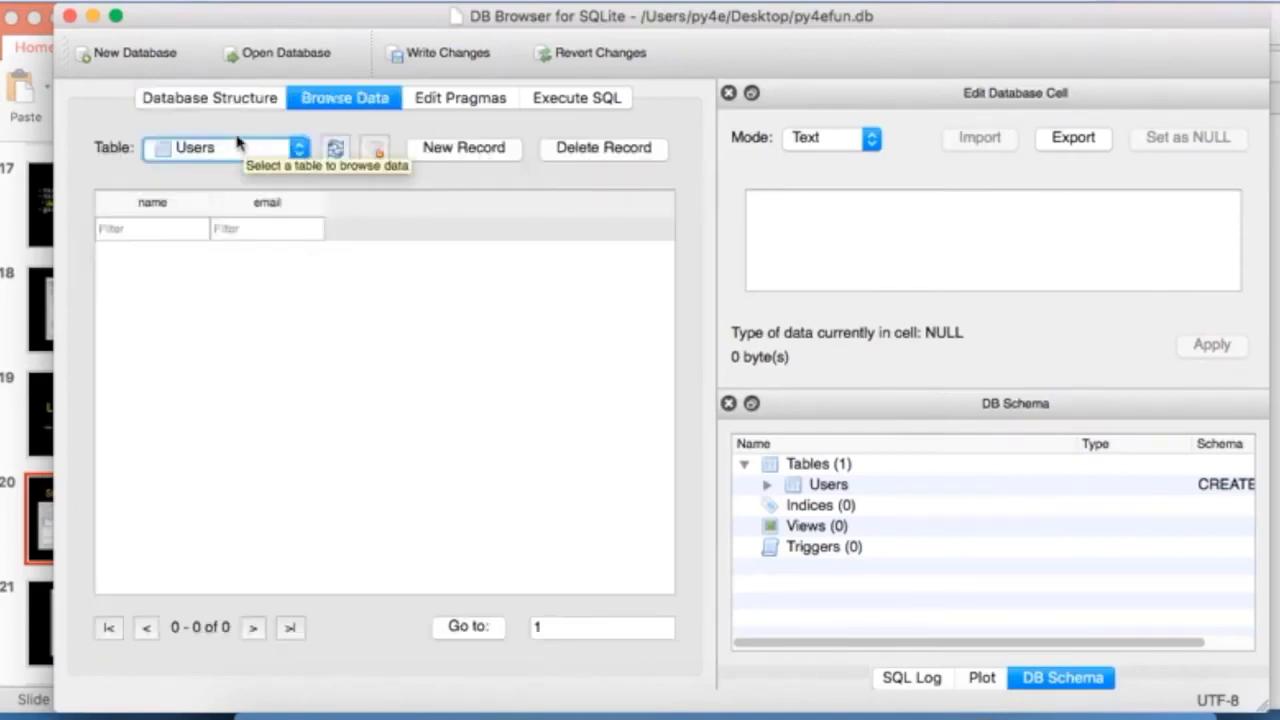
left_click(469, 148)
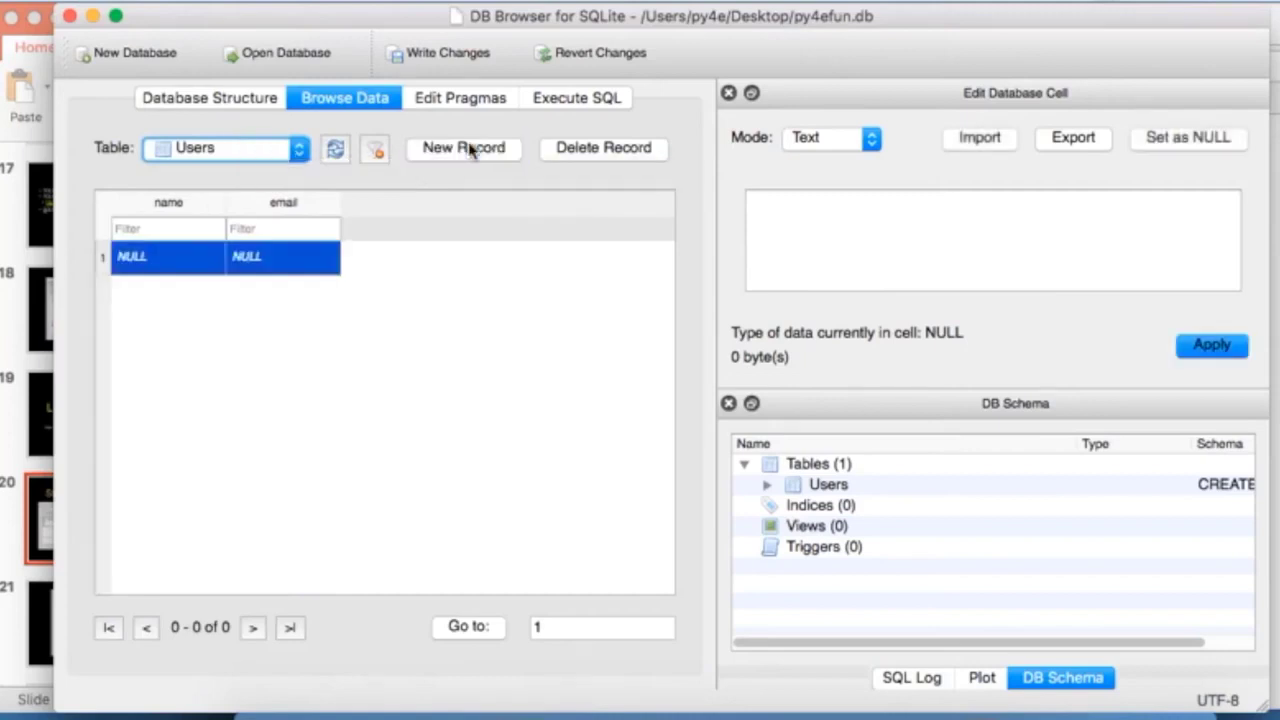
Step: Enter the user's name and e-mail address into the new Users record, then go to Execute SQL
left_click(165, 257)
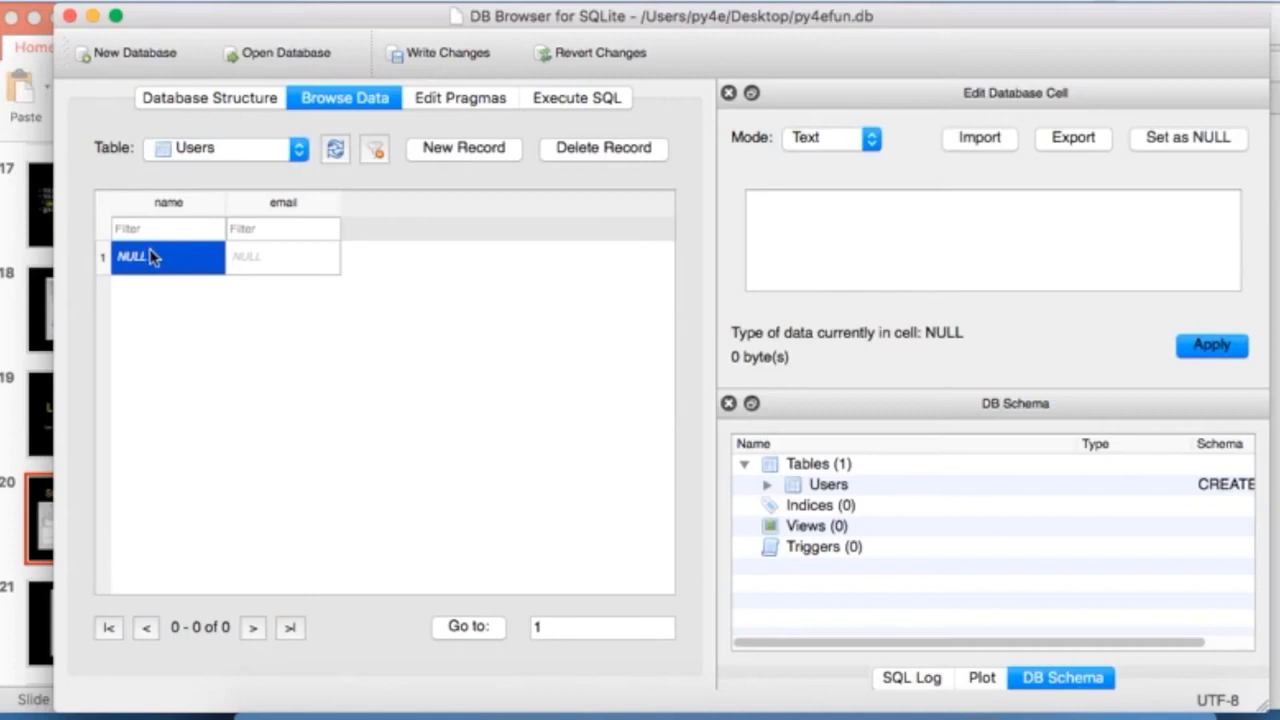
double_click(152, 258)
type("Charl")
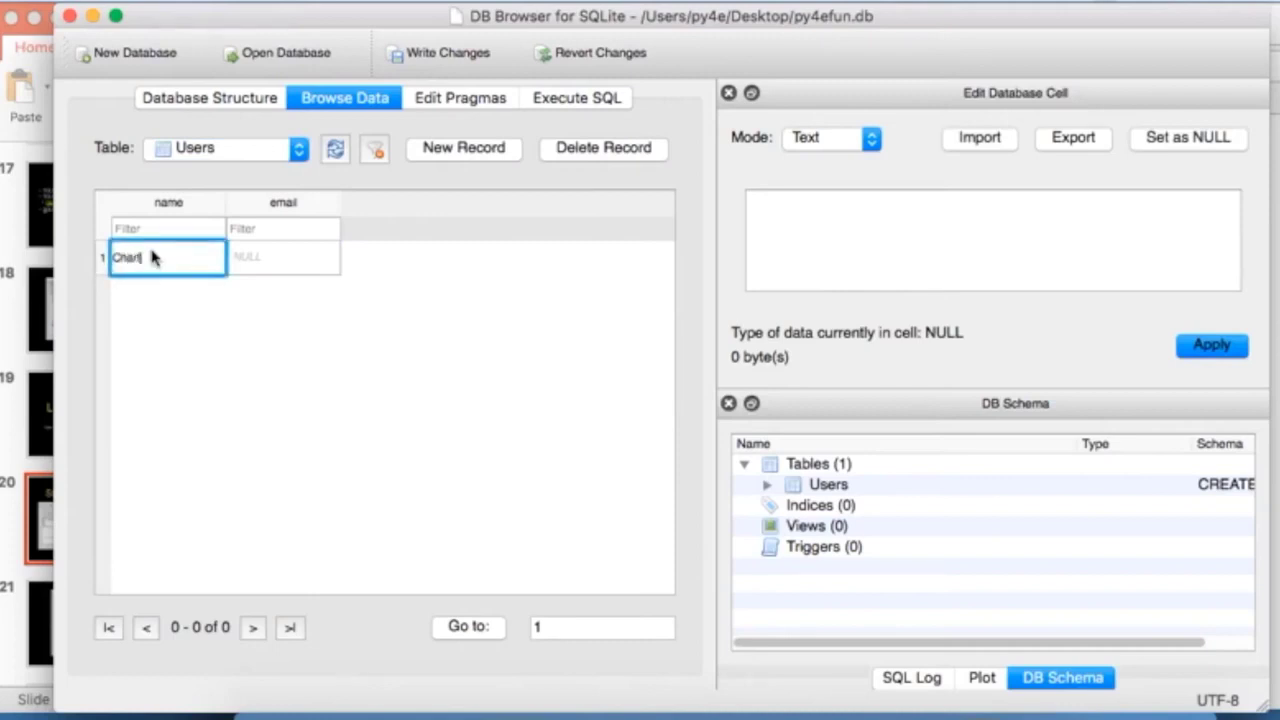
type("es")
key("Tab")
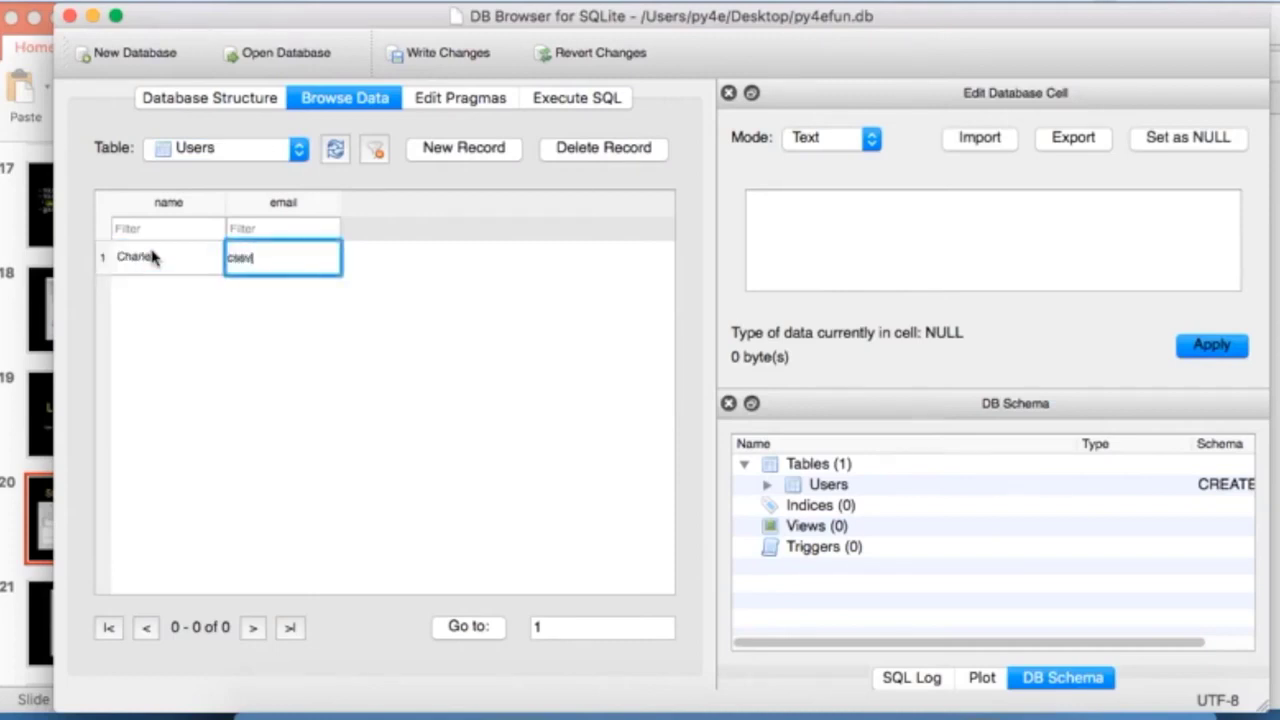
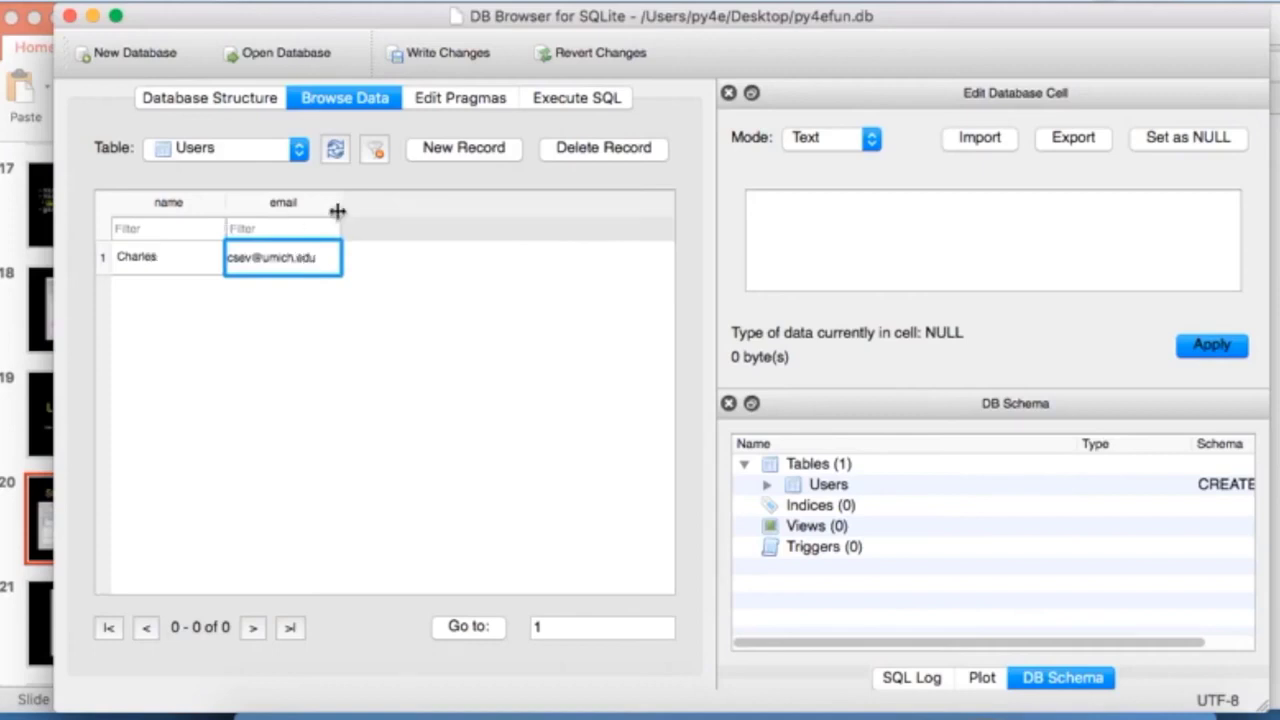
left_click(570, 345)
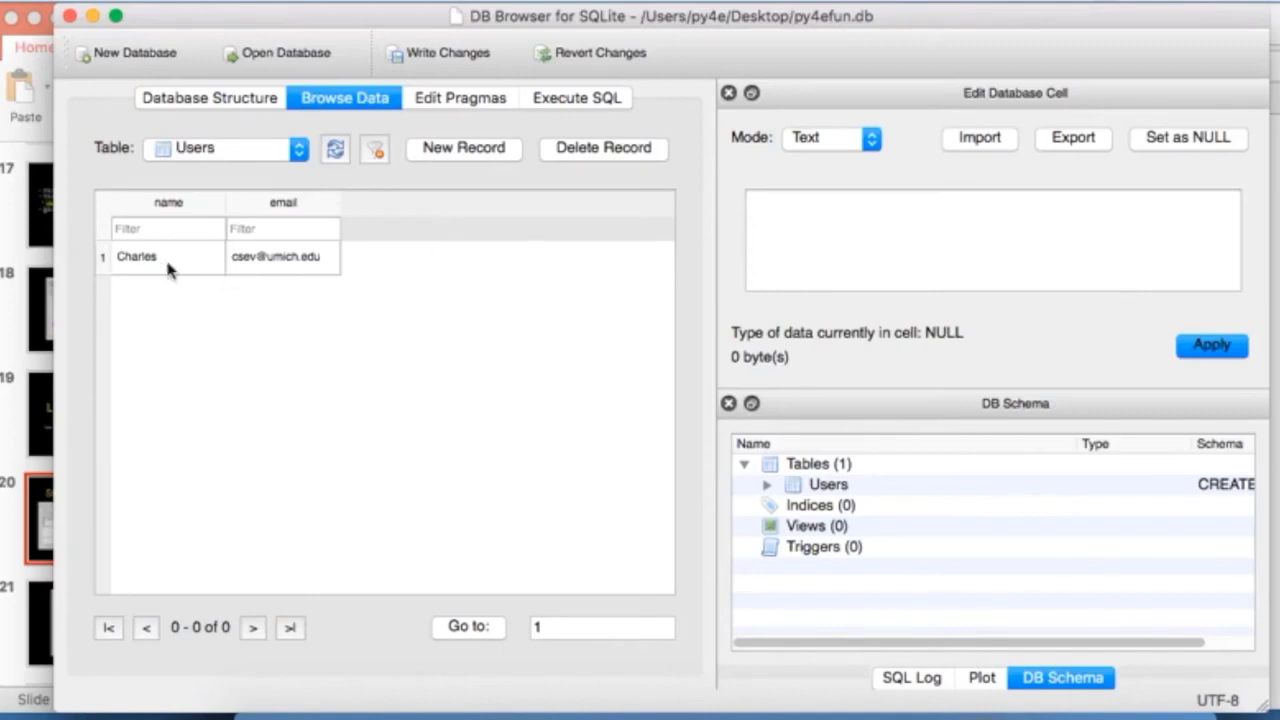
left_click(568, 100)
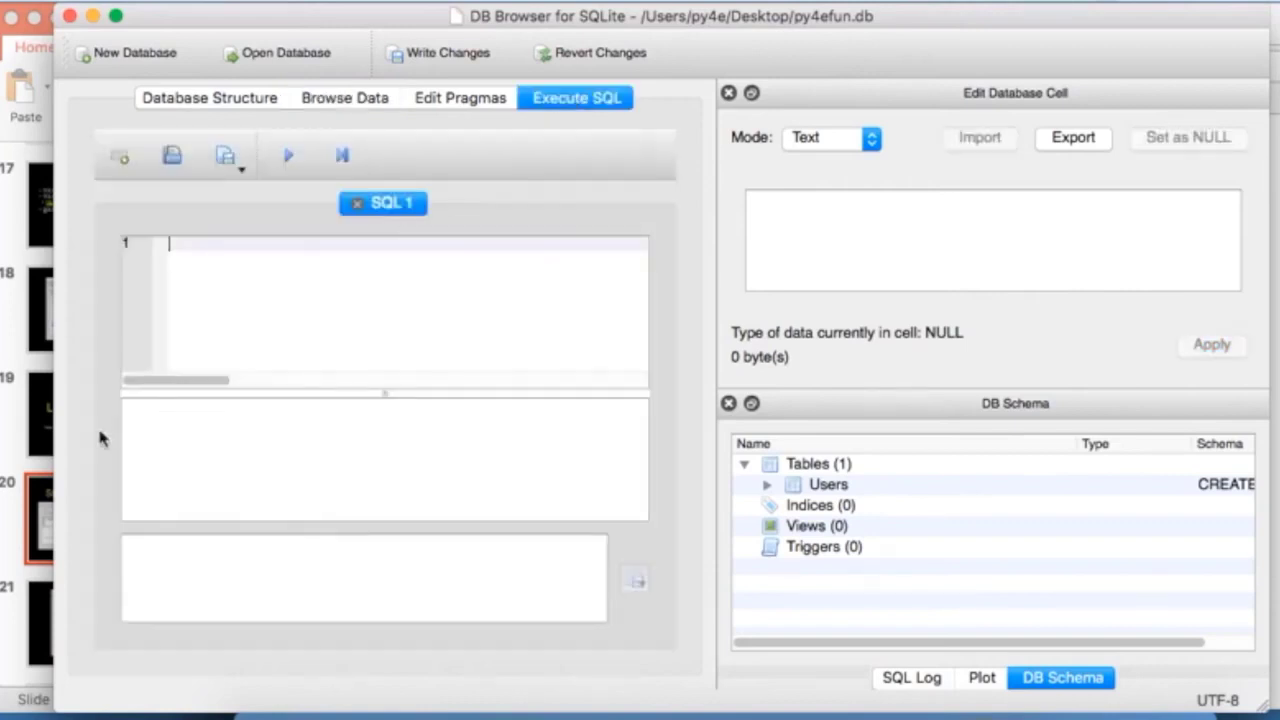
left_click(15, 452)
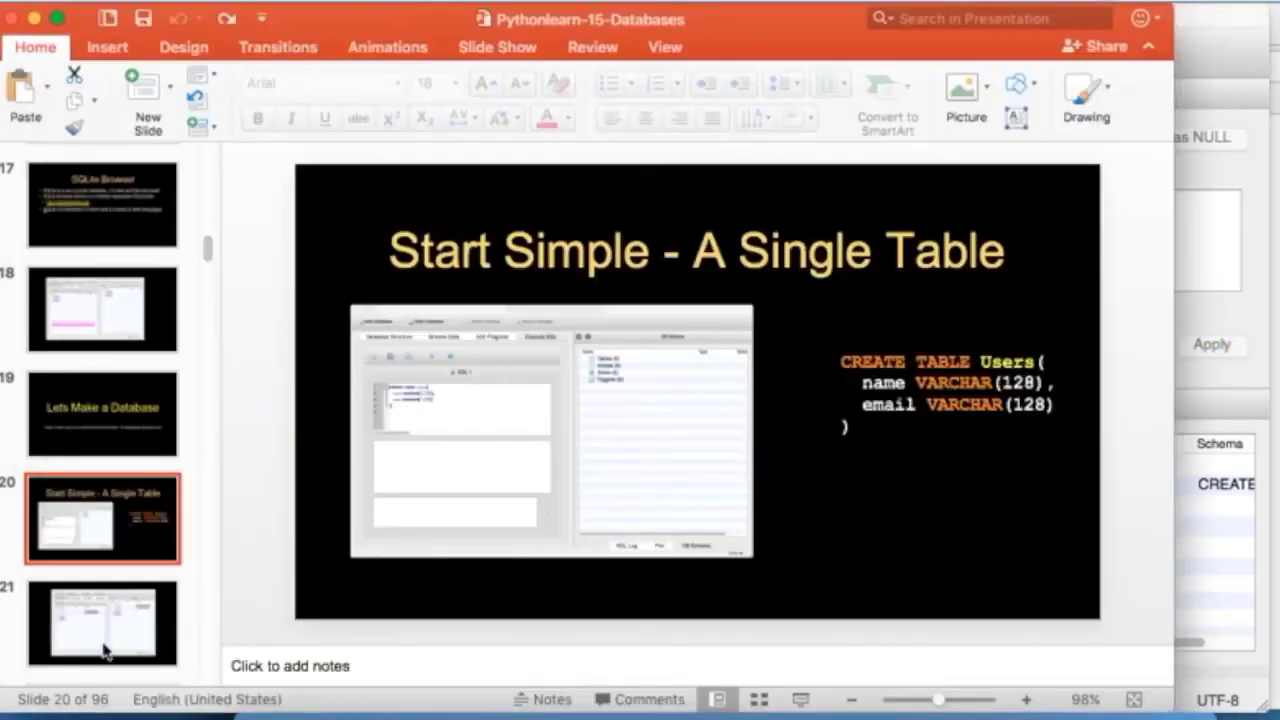
Step: Present slide 24, SQL: Insert, as a slide show
left_click(107, 652)
key("Down")
key("Down")
key("Down")
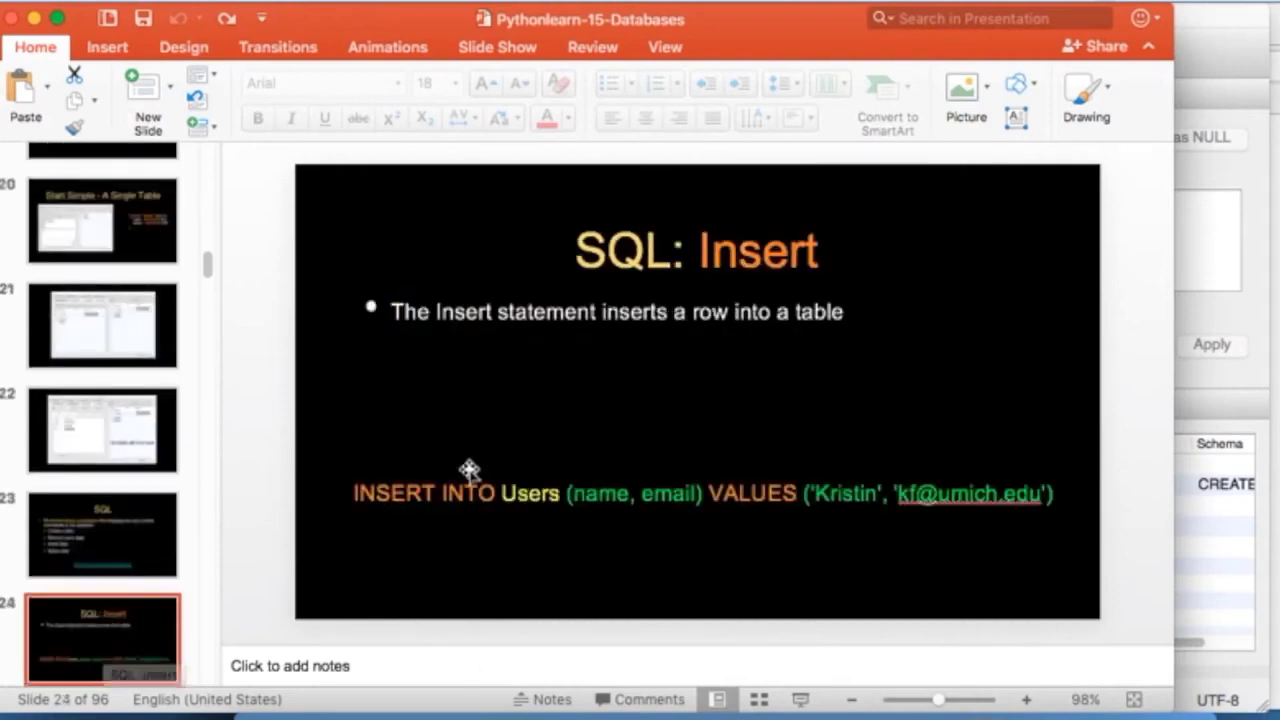
left_click(803, 699)
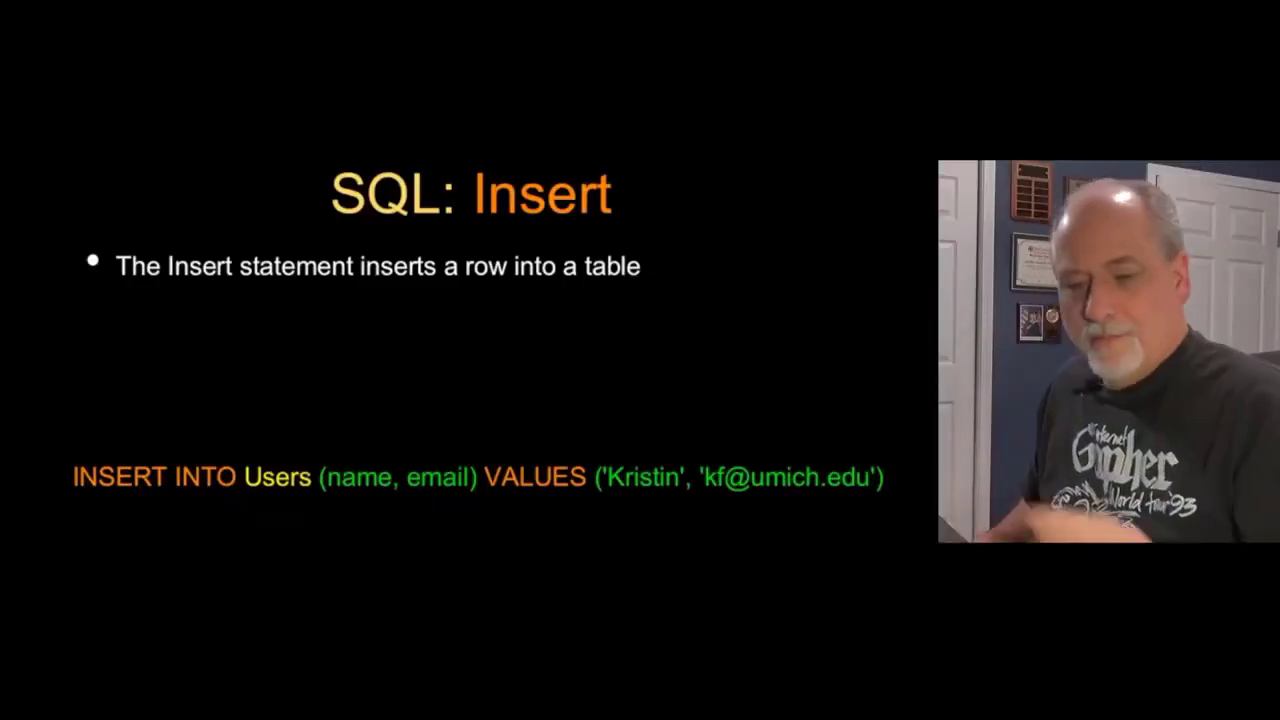
Step: Annotate the INSERT statement with pen marks linking columns to values, then erase them and exit
key("ctrl+p")
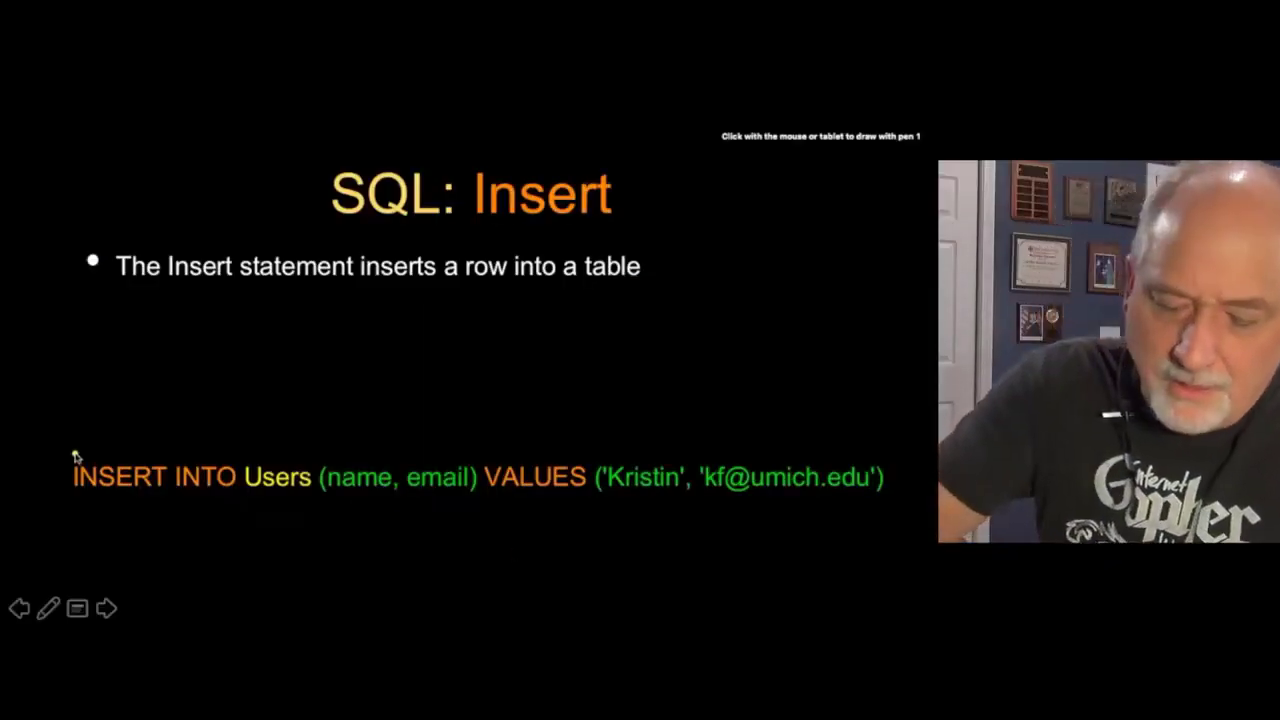
mouse_move(79, 452)
left_mouse_down()
mouse_move(172, 434)
mouse_move(228, 448)
left_mouse_up()
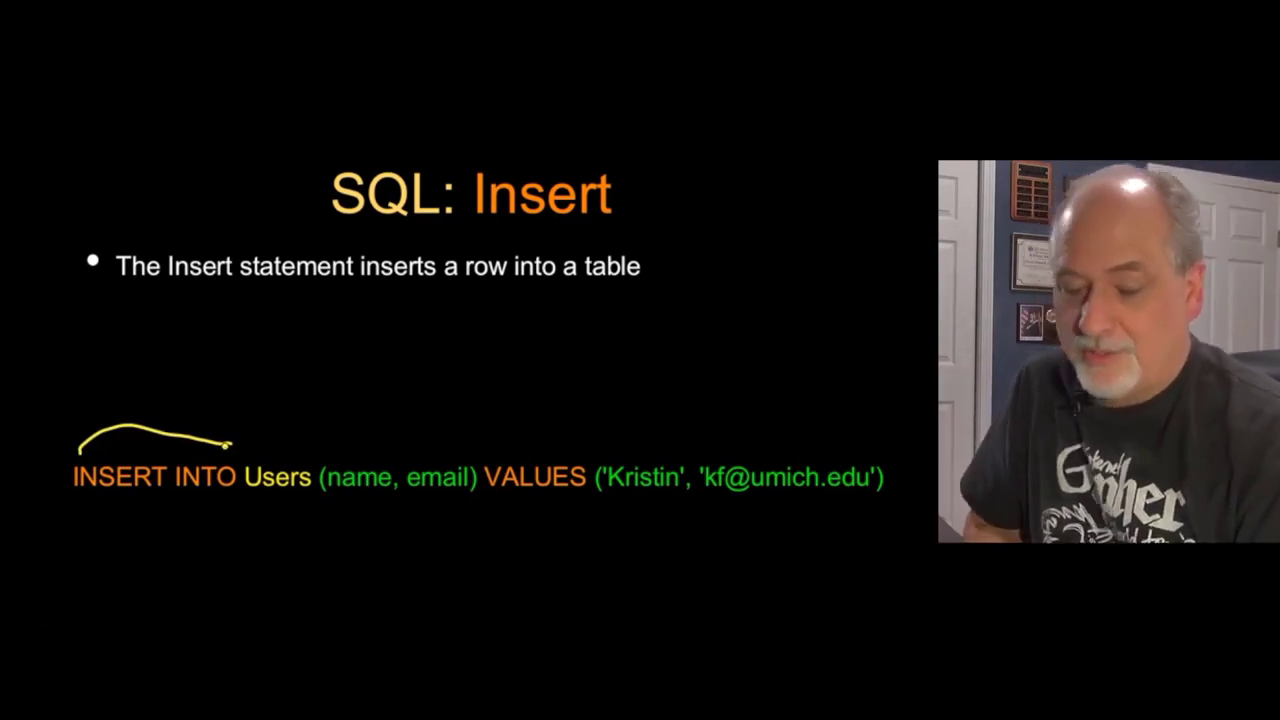
mouse_move(291, 350)
left_mouse_down()
mouse_move(306, 404)
mouse_move(388, 392)
left_mouse_up()
left_click_drag(481, 445, 485, 385)
left_click(476, 376)
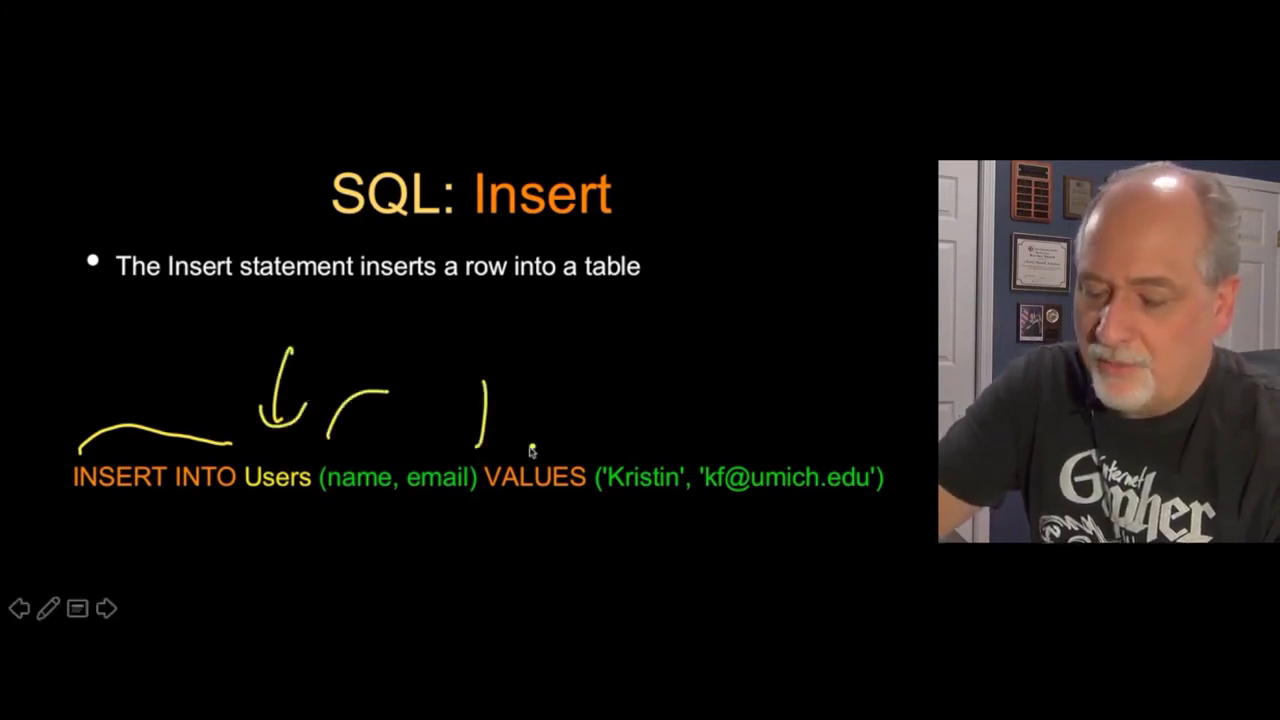
left_click_drag(534, 445, 549, 382)
left_click_drag(388, 420, 665, 410)
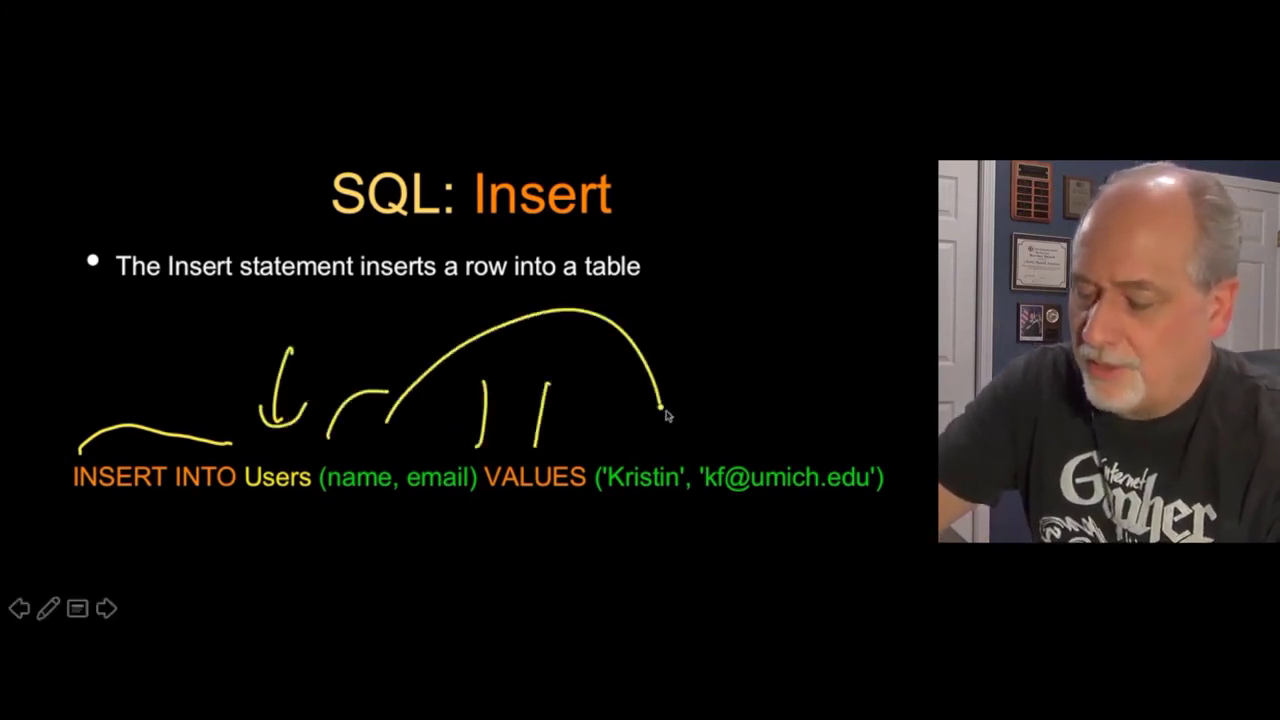
mouse_move(447, 465)
left_mouse_down()
mouse_move(488, 405)
mouse_move(812, 445)
left_mouse_up()
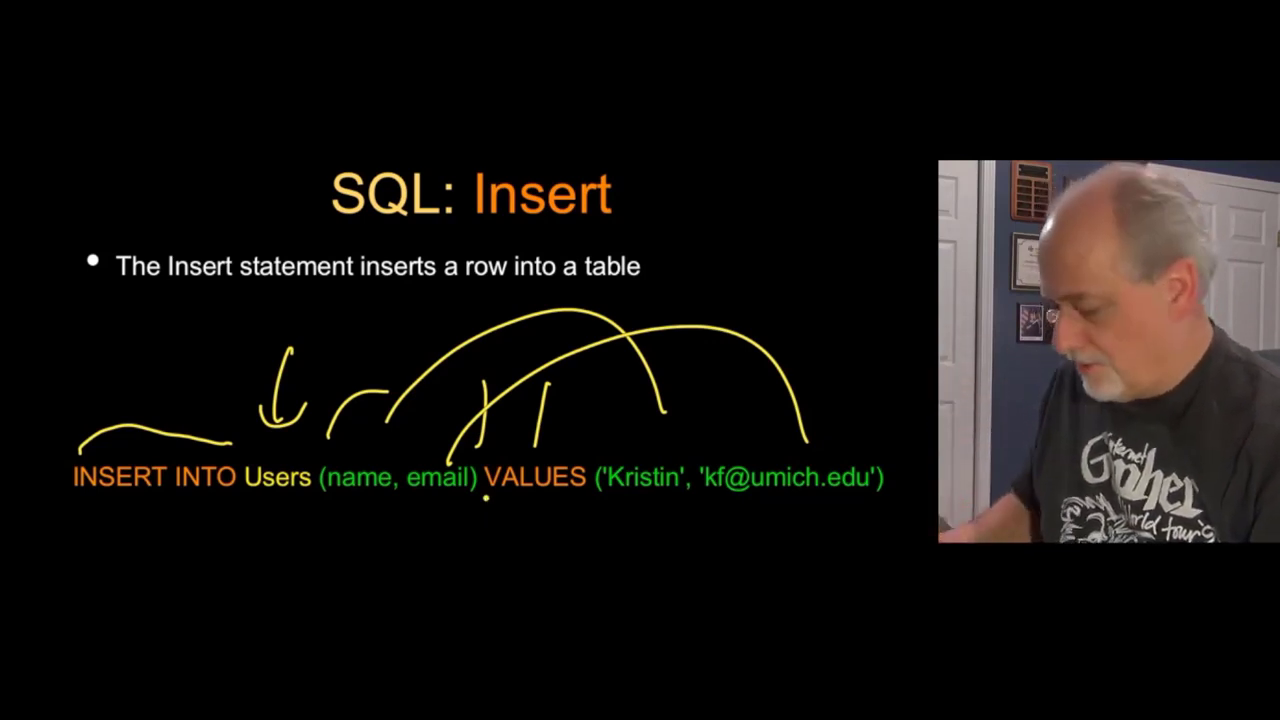
key("e")
key("Escape")
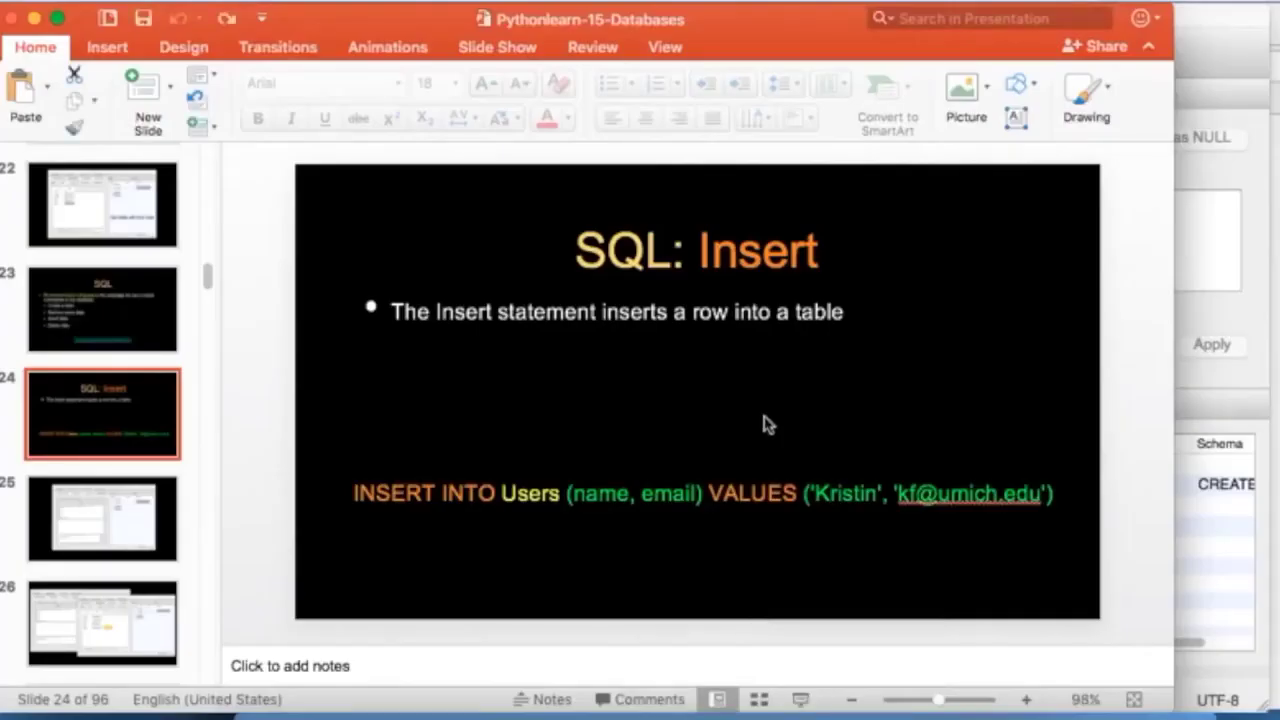
Step: Paste the handout's last INSERT INTO Users statement into the SQL editor
key("super+Tab")
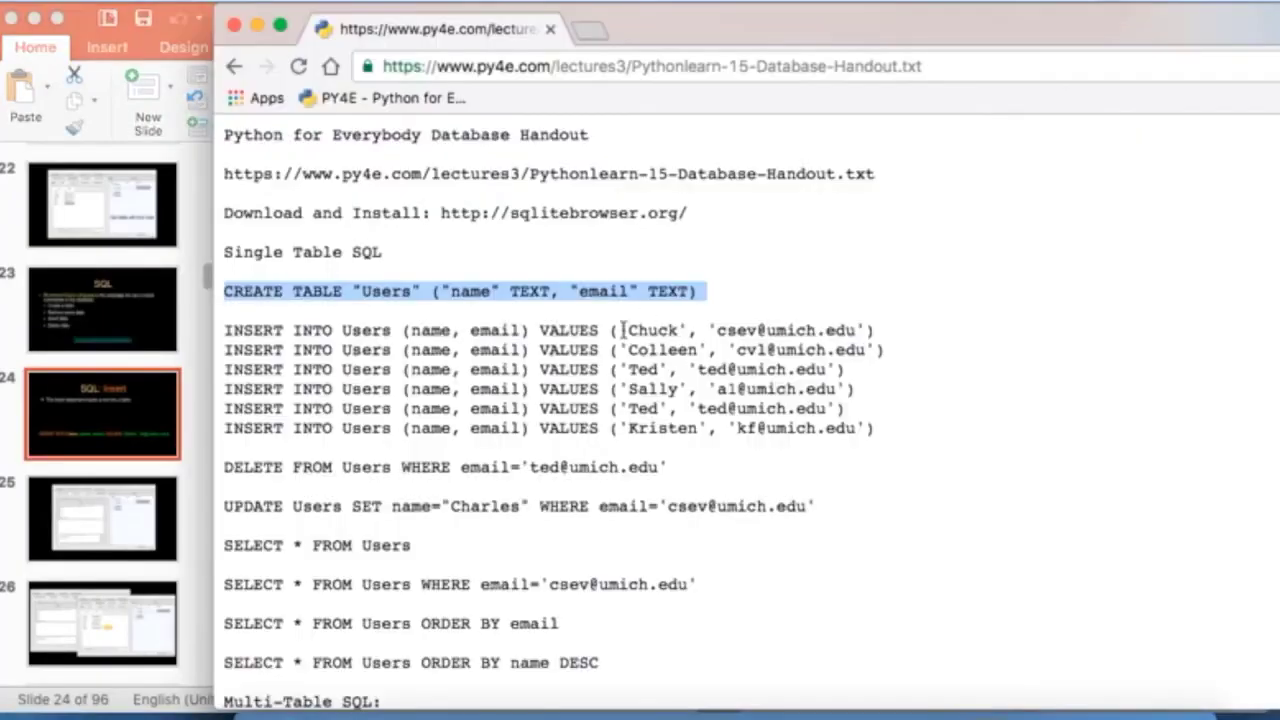
triple_click(667, 425)
key("super+Tab")
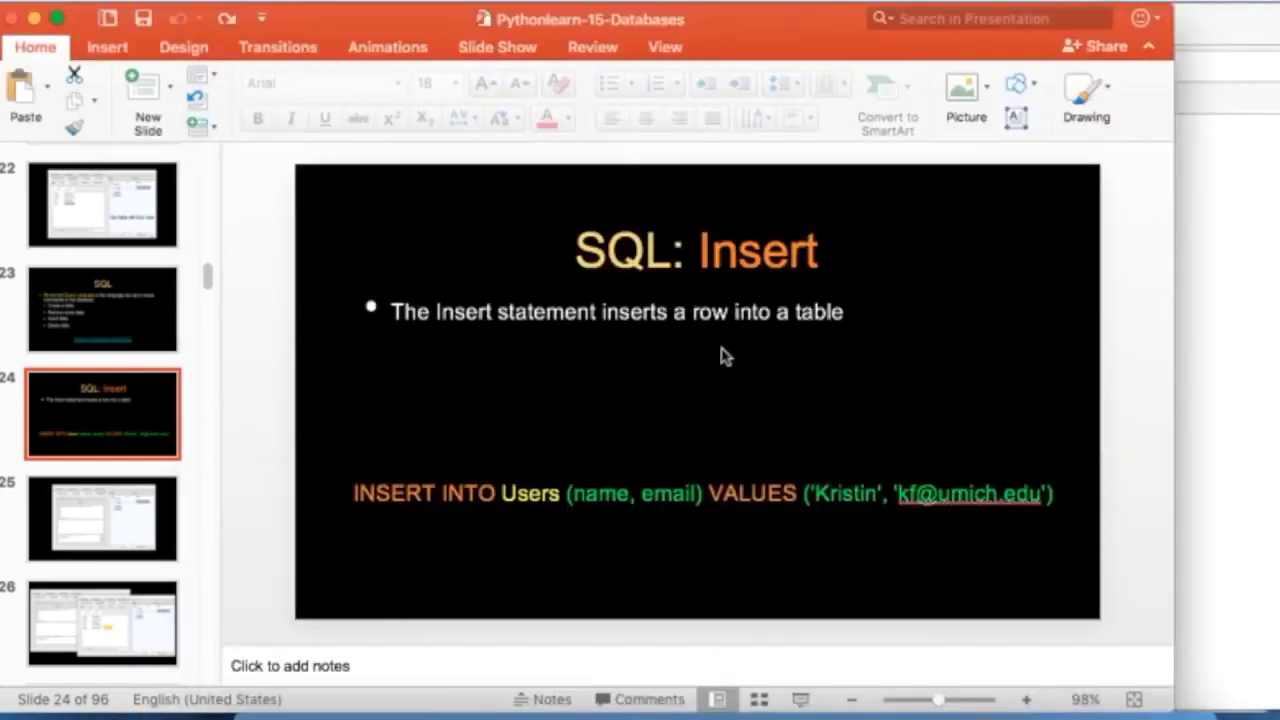
left_click(971, 714)
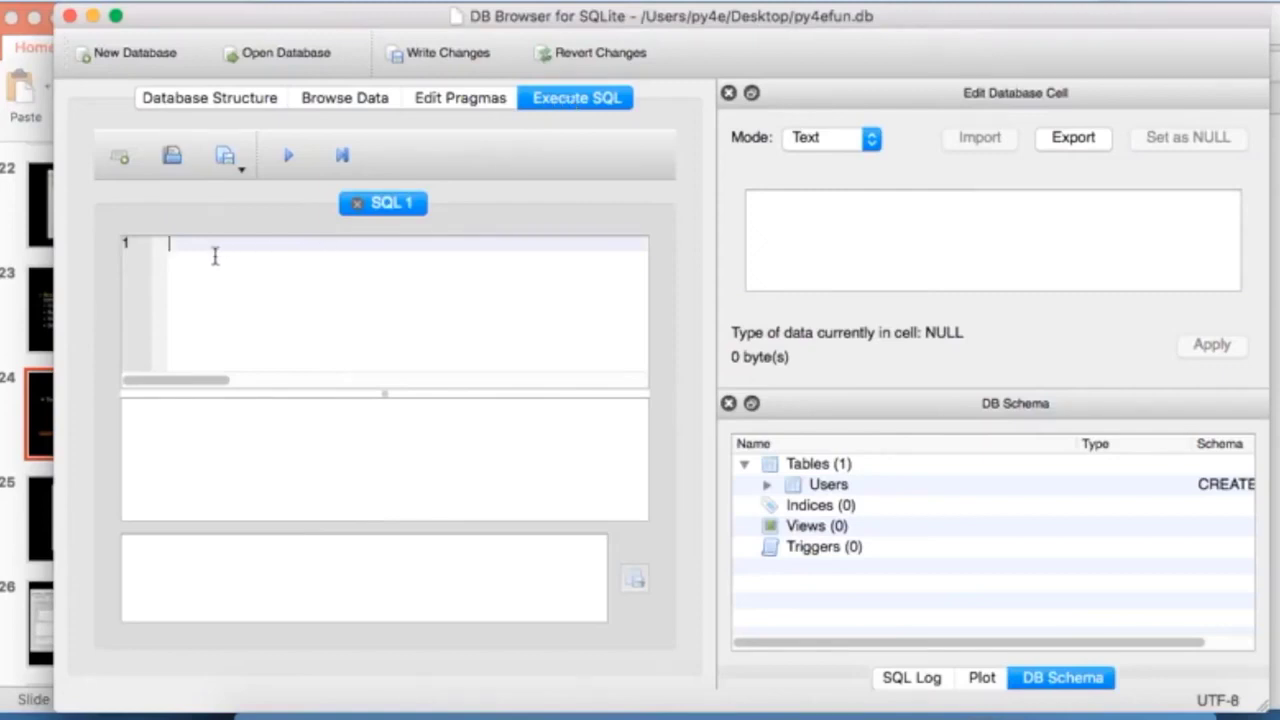
key("super+v")
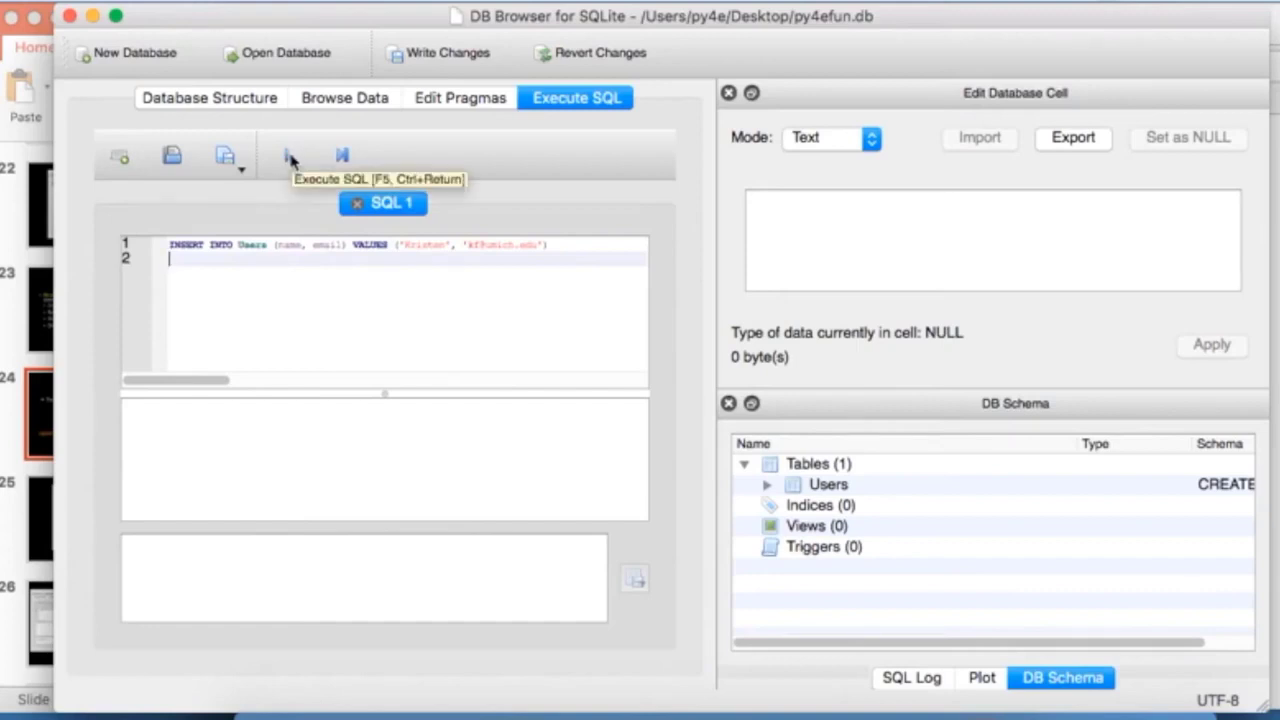
Step: Execute the INSERT and confirm Users now holds two records
left_click(290, 157)
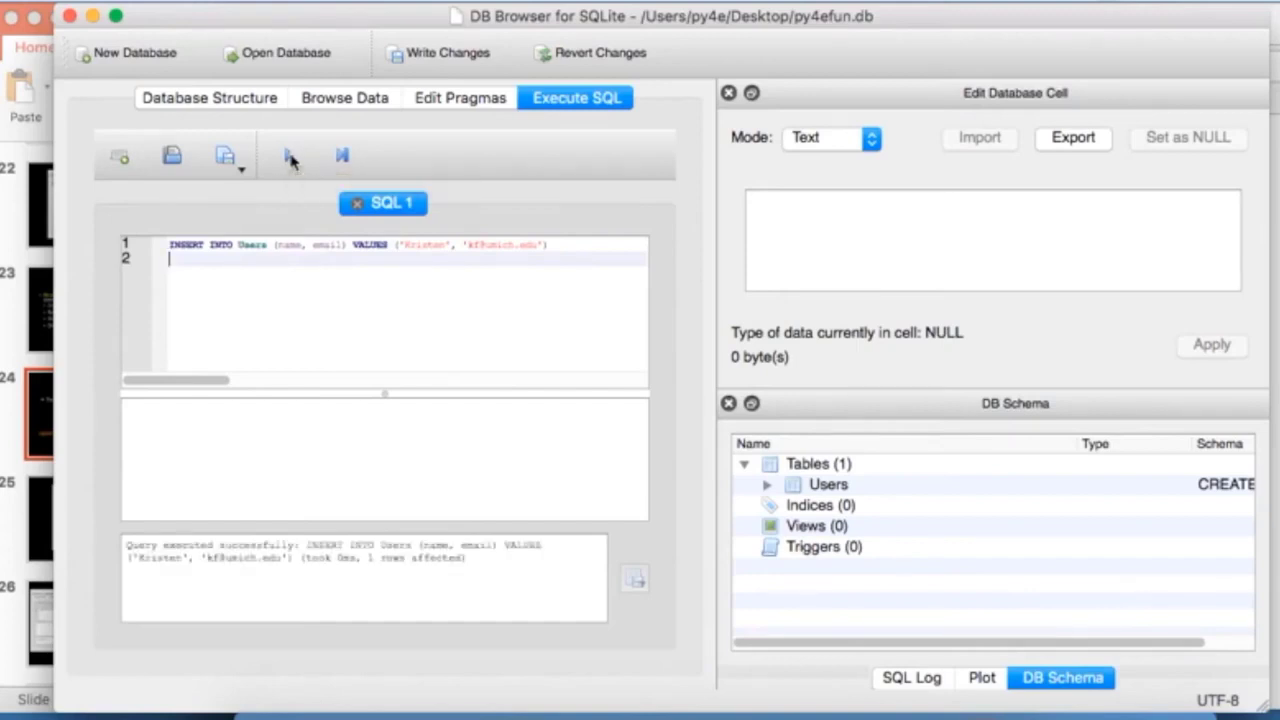
double_click(132, 545)
left_click_drag(170, 548, 332, 548)
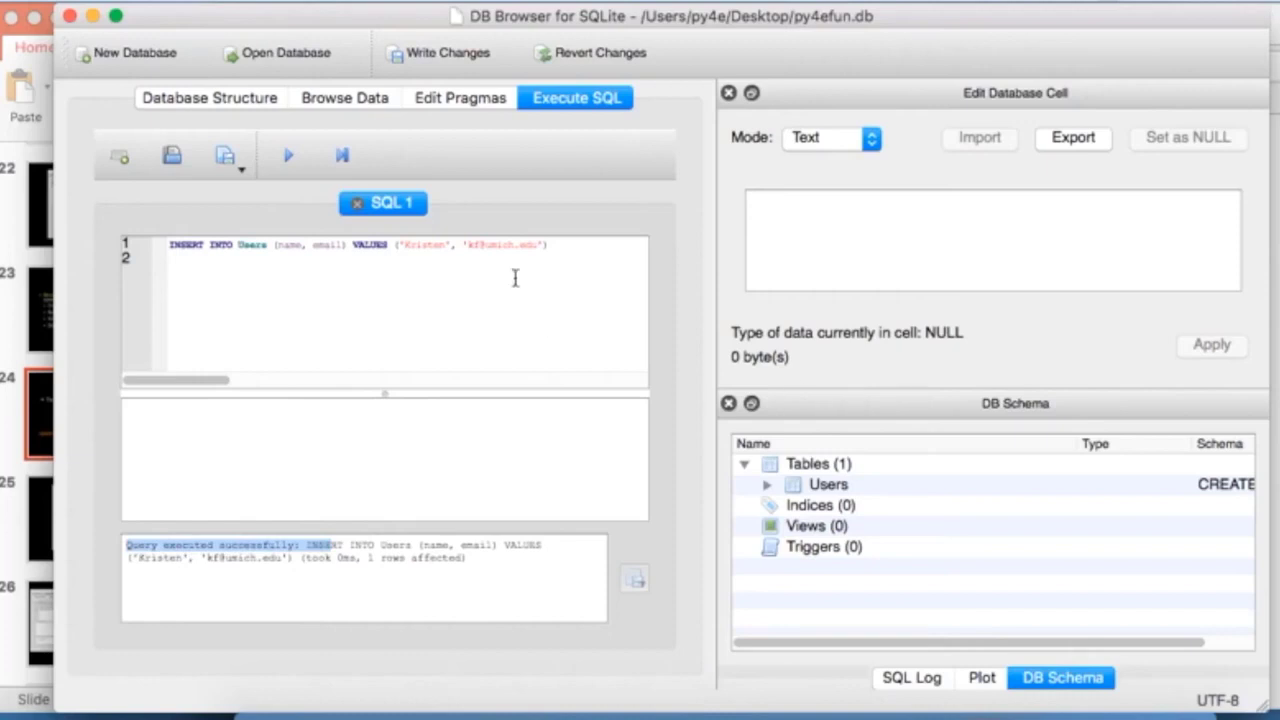
left_click(350, 98)
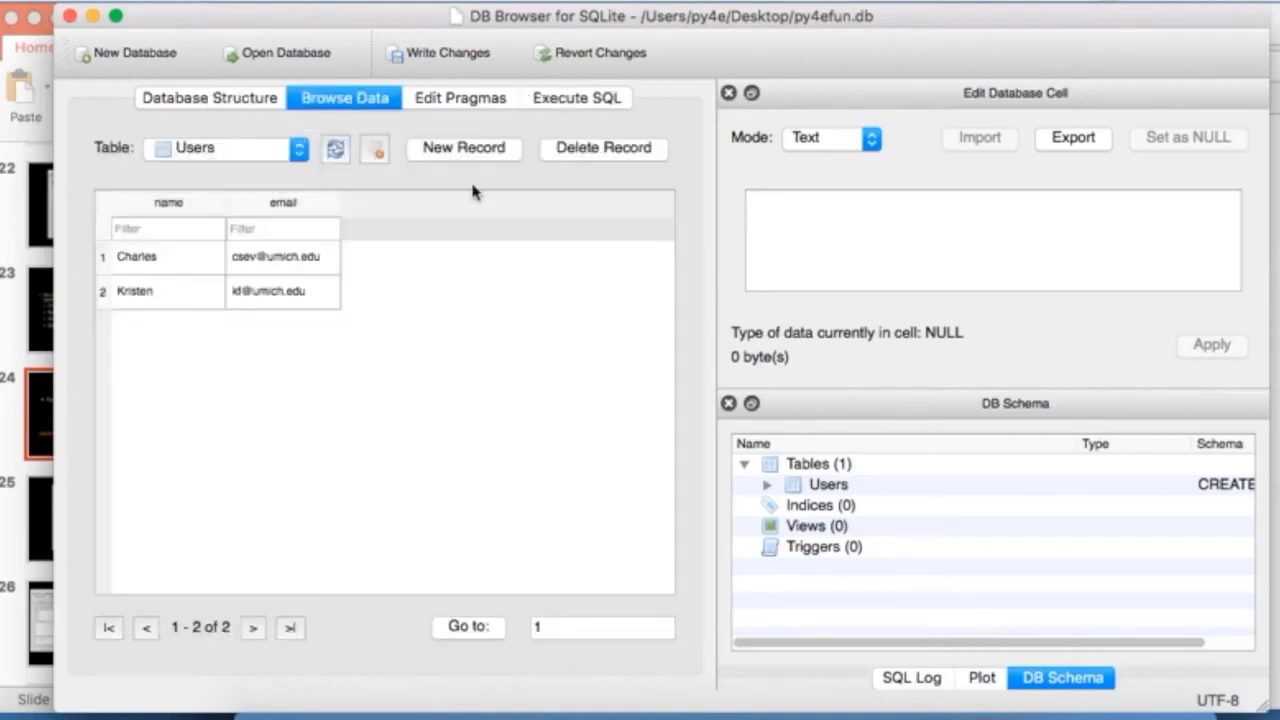
left_click(574, 97)
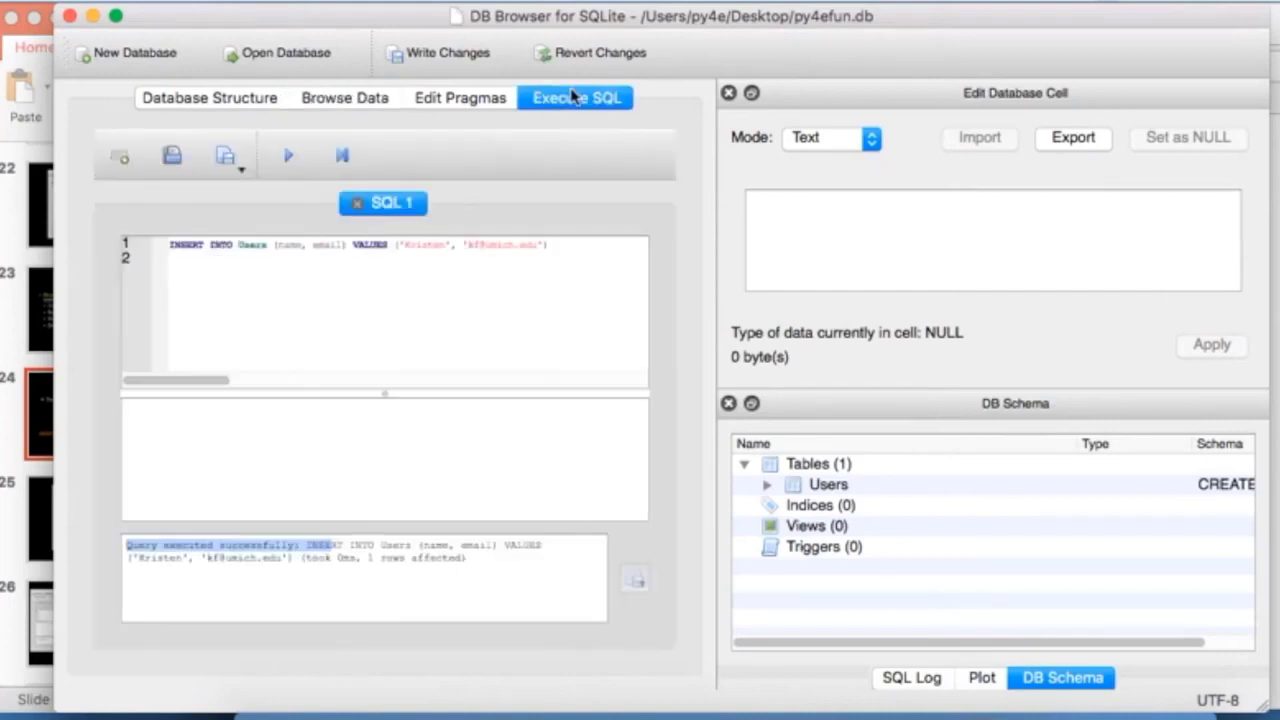
key("super+Tab")
key("super+Tab")
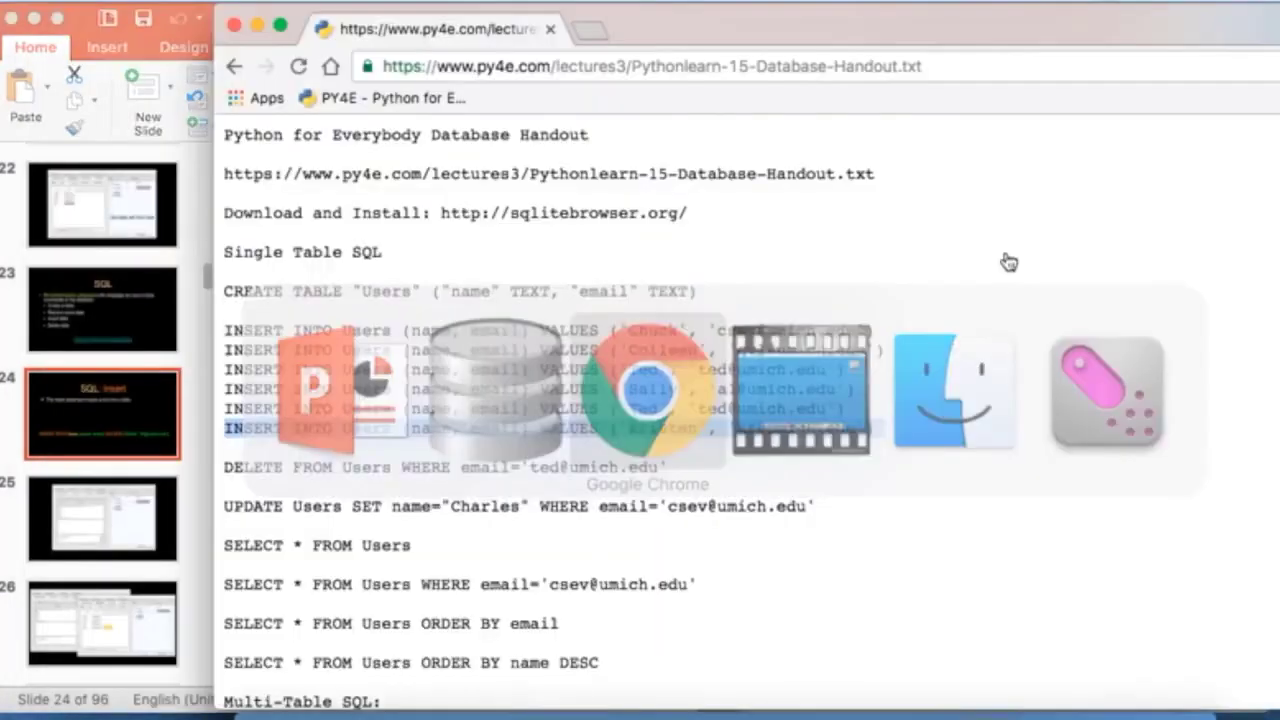
Step: Replace the editor's INSERT line with the handout's four remaining INSERT statements
left_click(628, 378)
left_click_drag(857, 404, 214, 349)
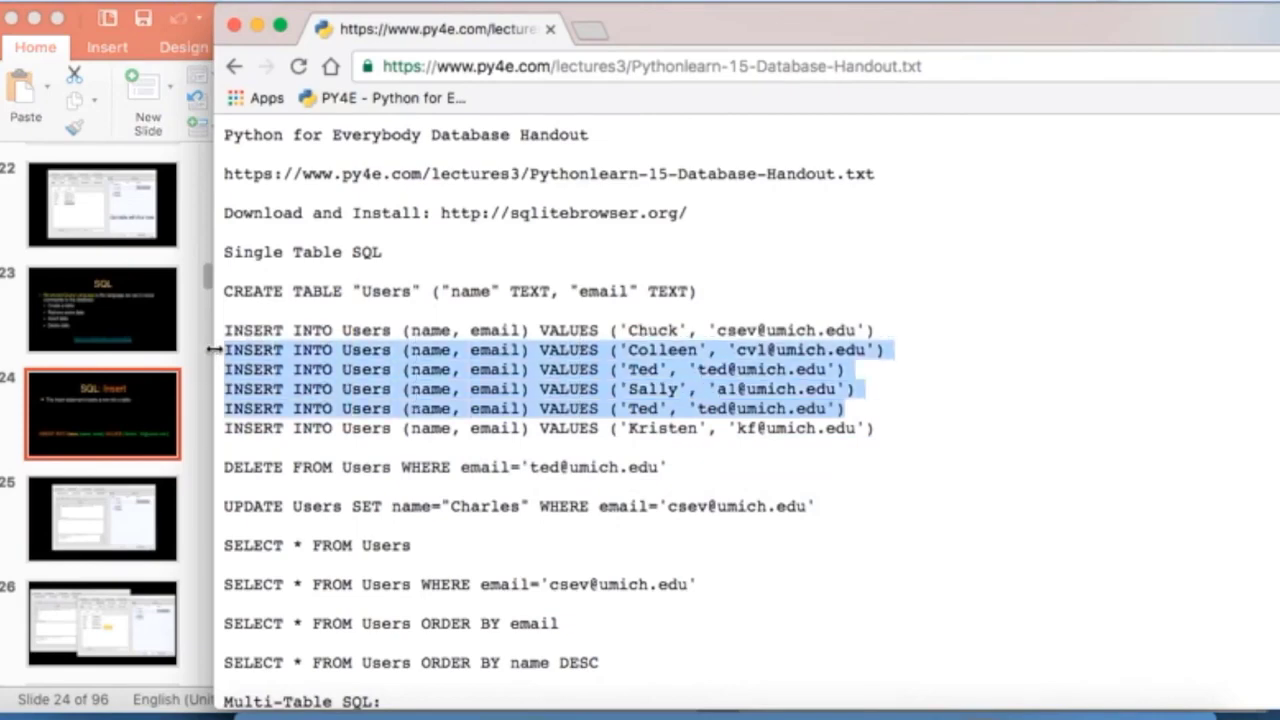
key("super+Tab")
key("super+Tab")
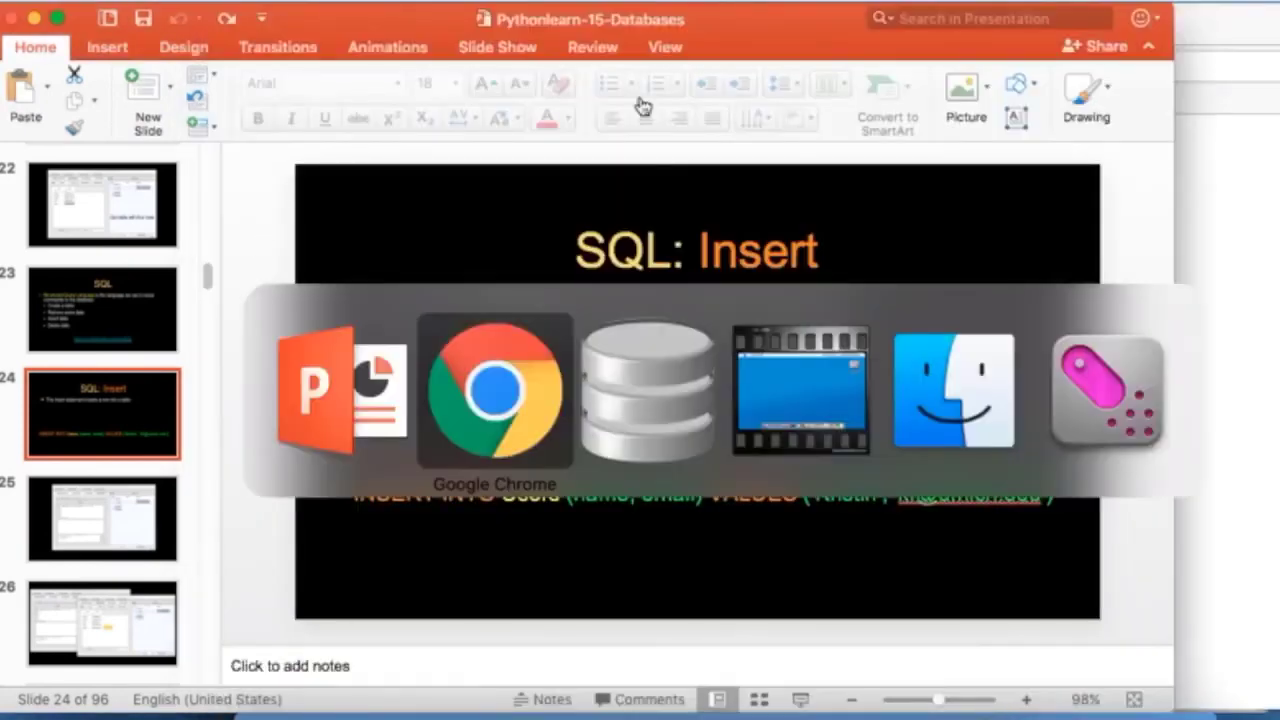
key("super+Tab")
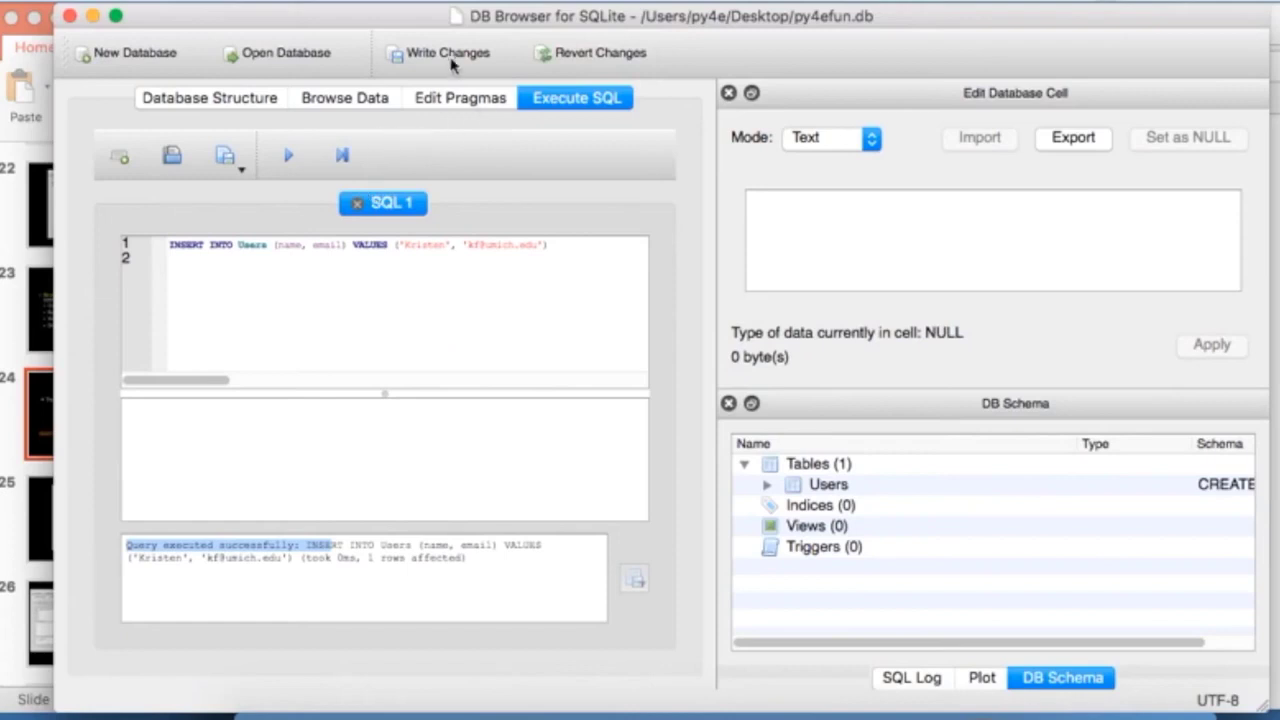
triple_click(365, 256)
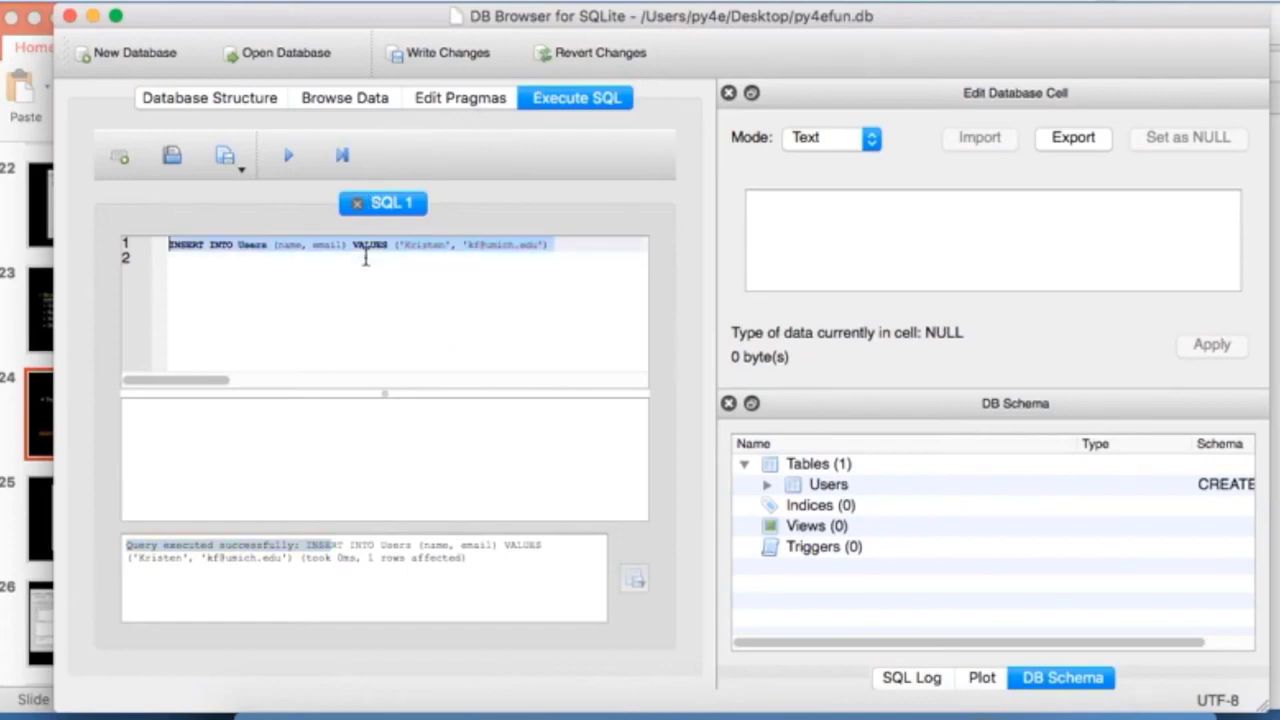
key("super+v")
Step: End each of the four statements with ';', execute them, and view Users with six rows
left_click(579, 240)
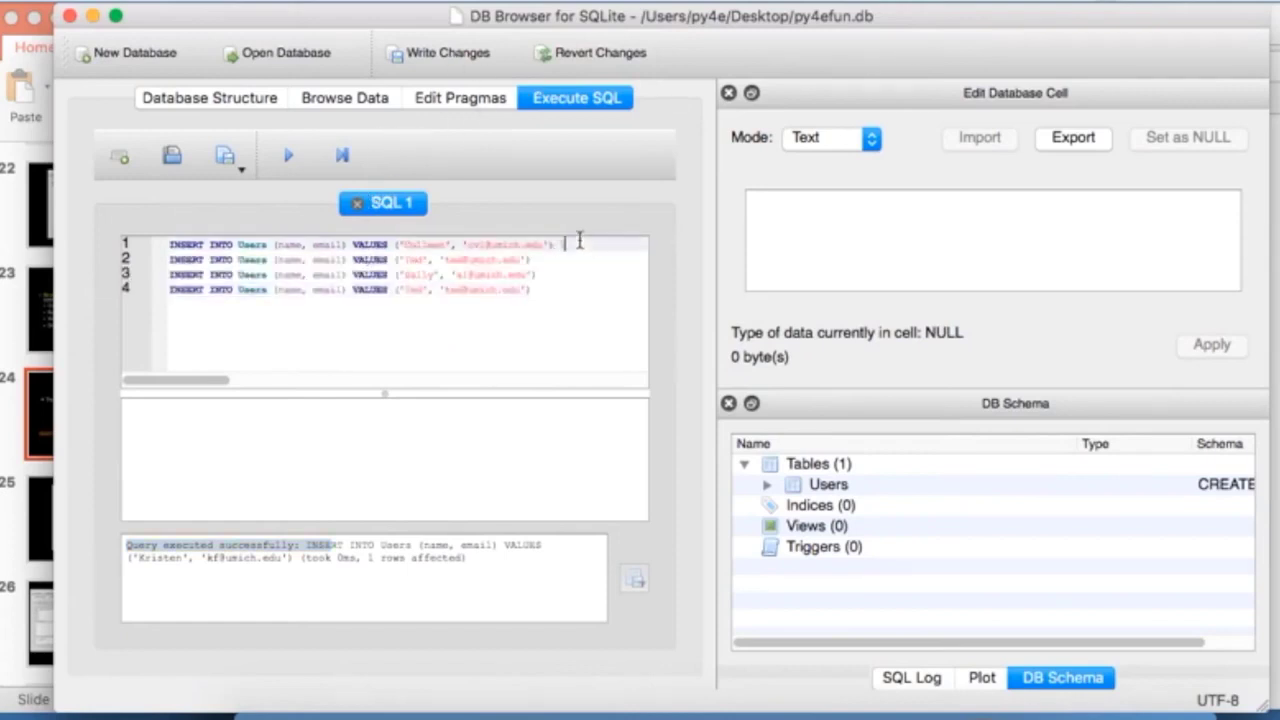
type(";")
key("Down")
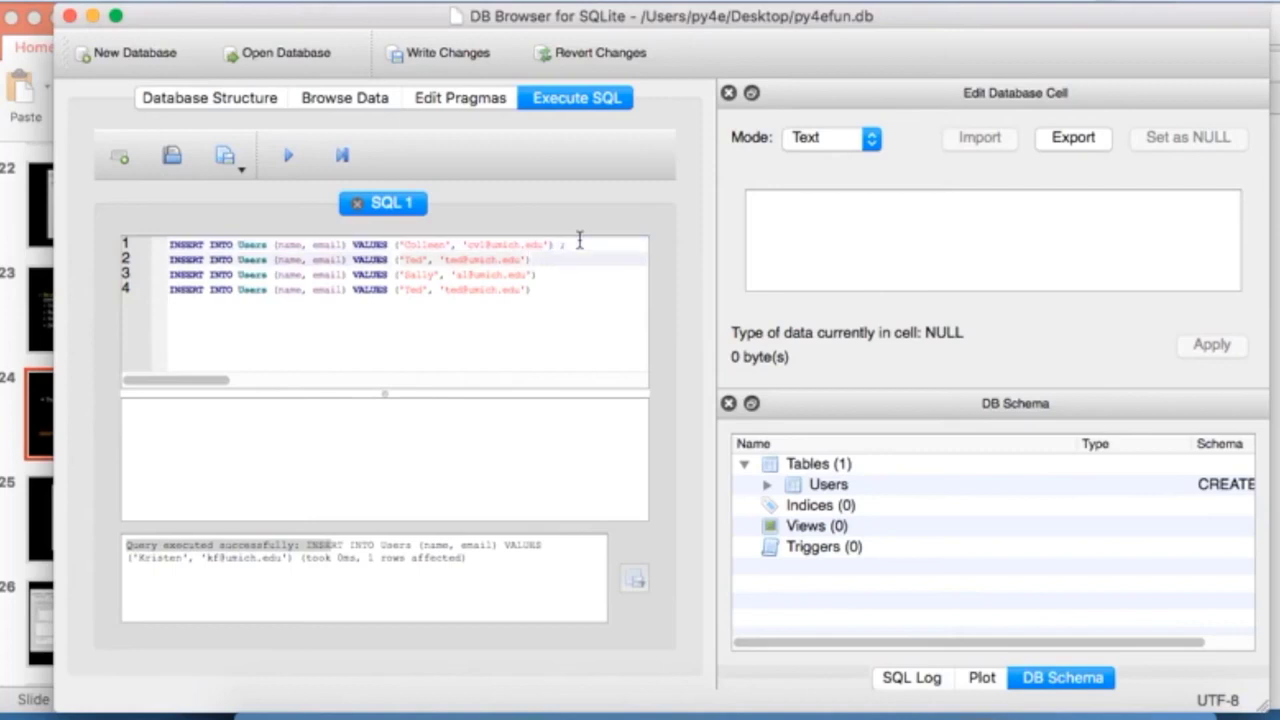
type(";")
key("Down")
type(";")
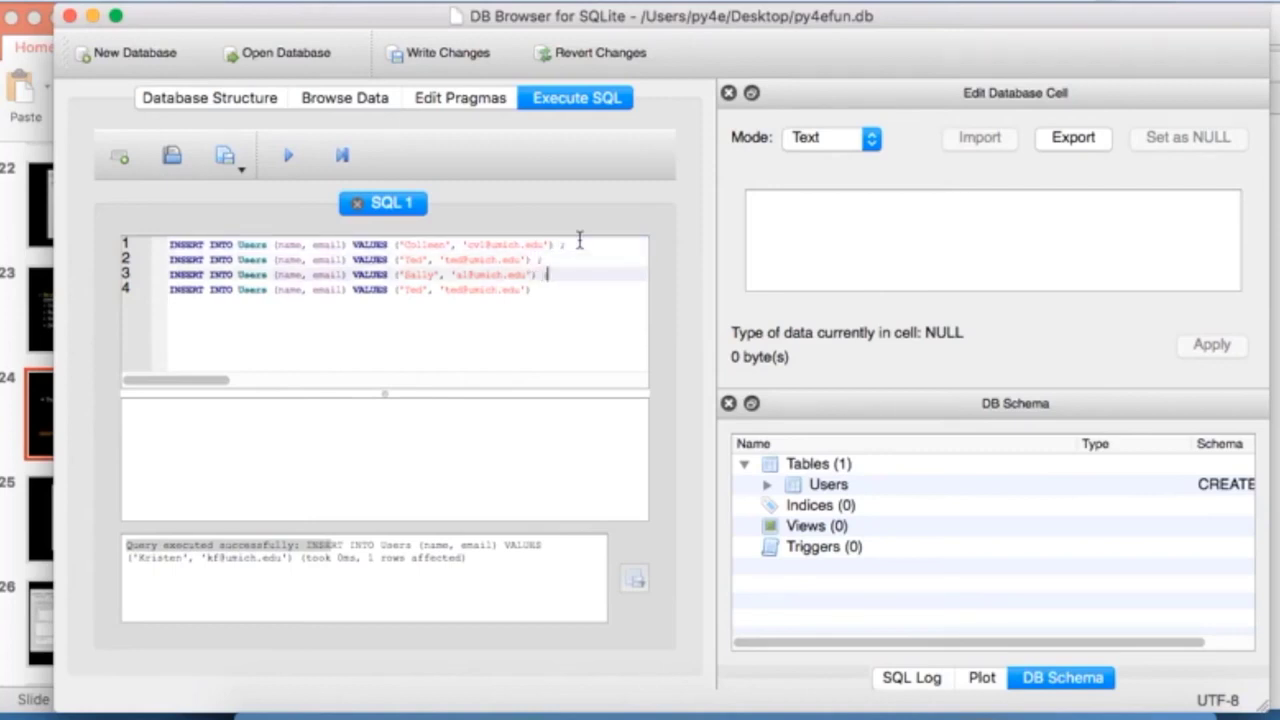
key("Down")
type(";")
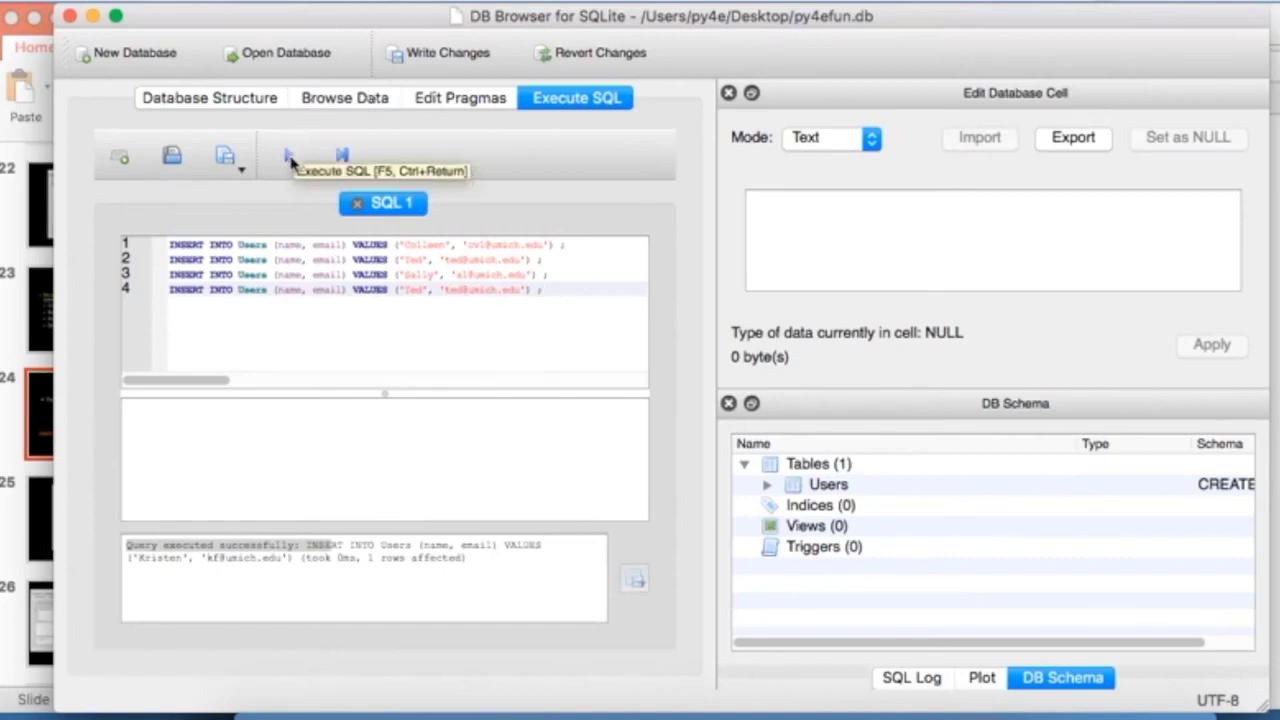
left_click(290, 158)
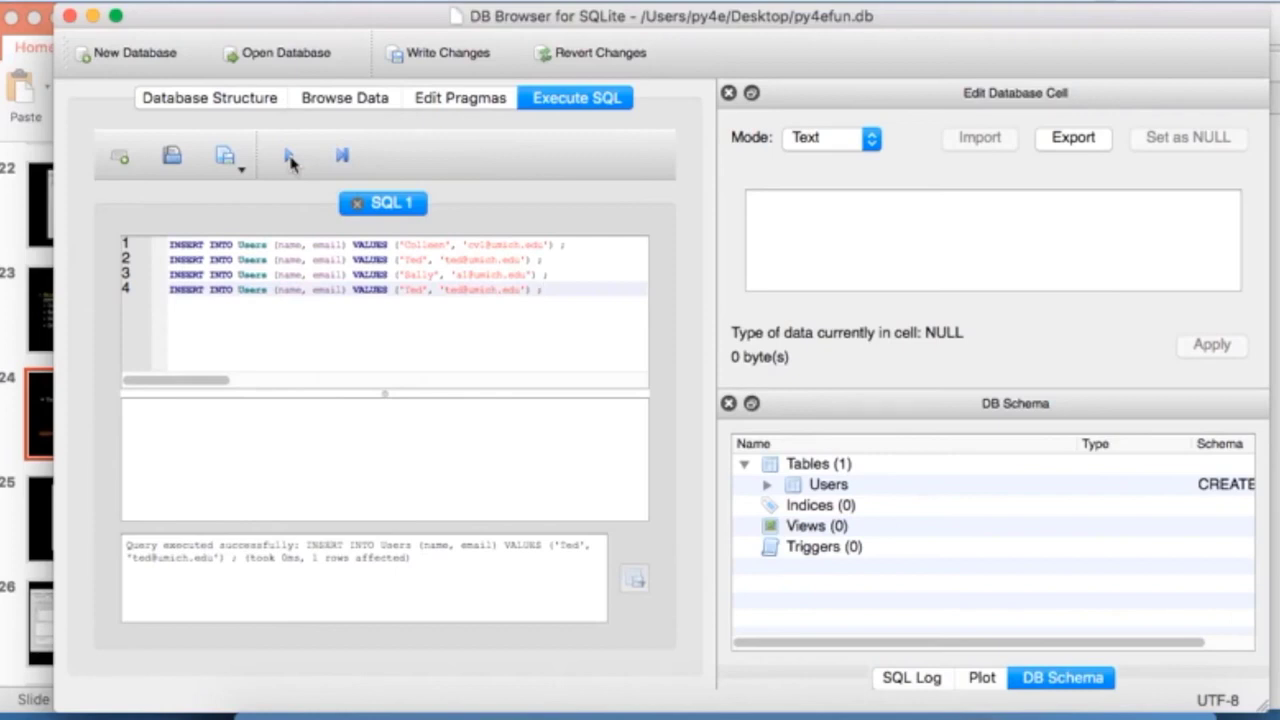
left_click(325, 100)
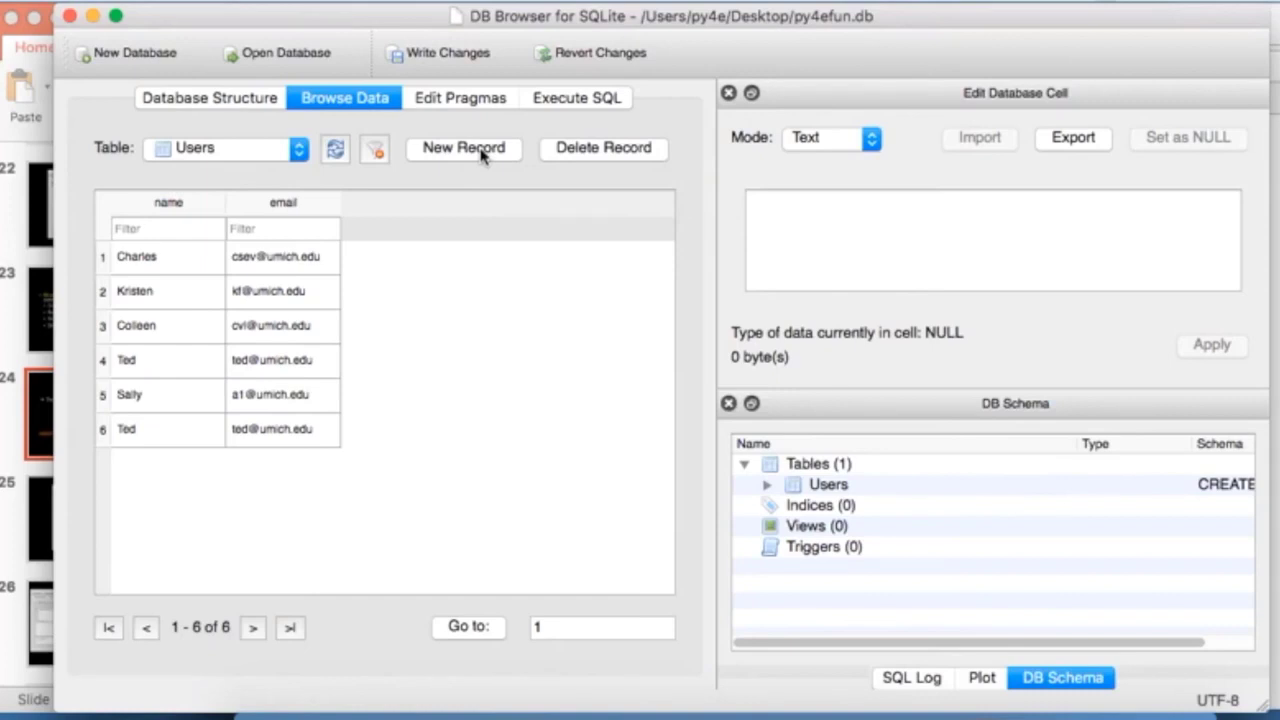
Step: In PowerPoint, advance to slide 27, SQL: Delete
key("super+Tab")
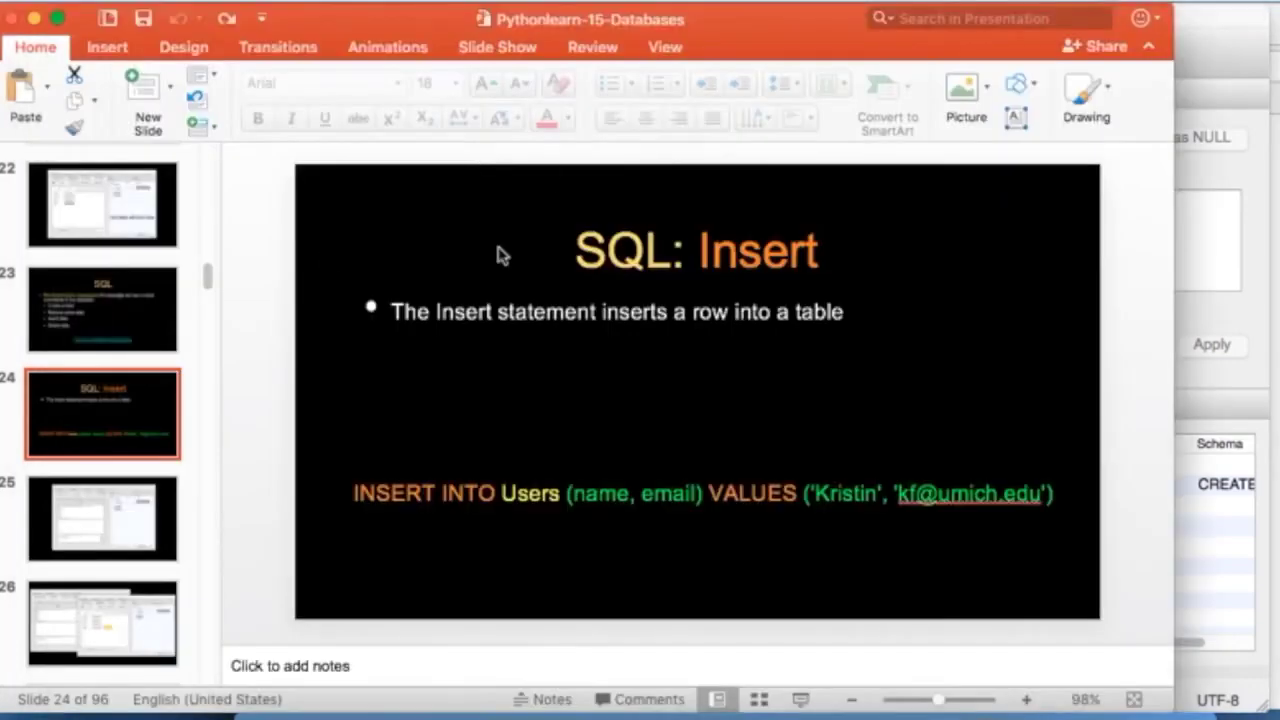
left_click(125, 507)
key("Down")
key("Down")
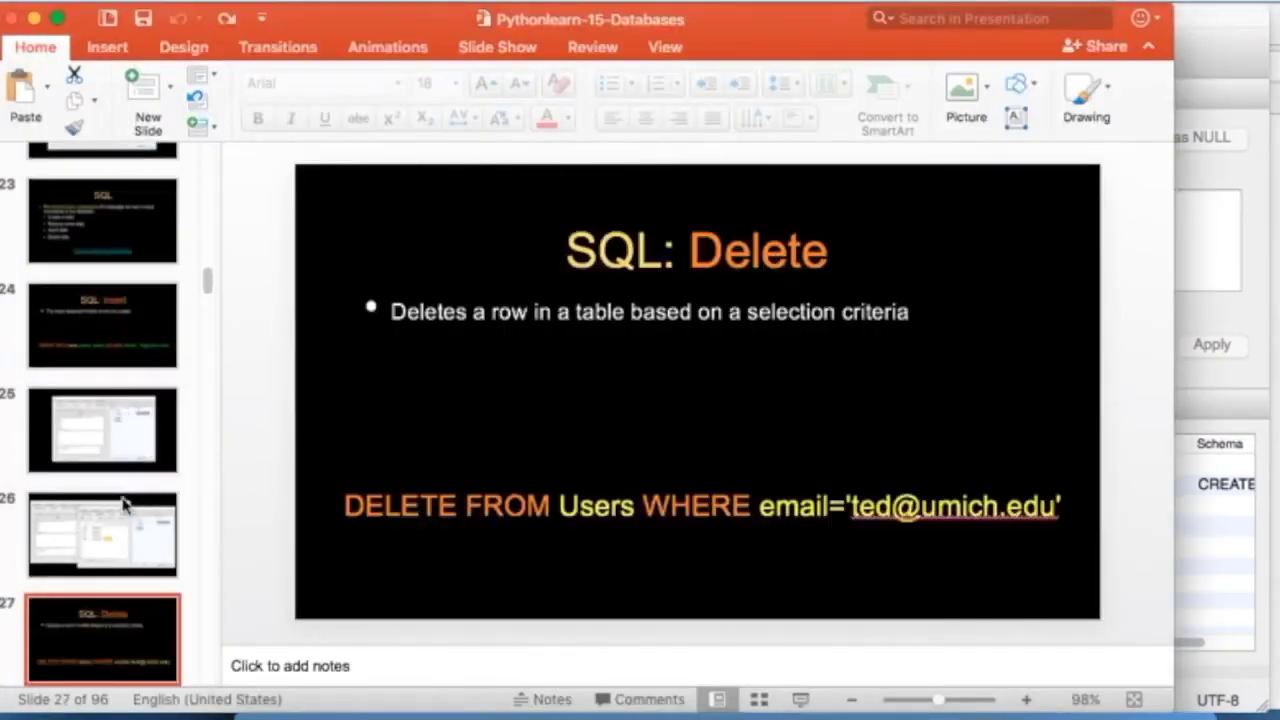
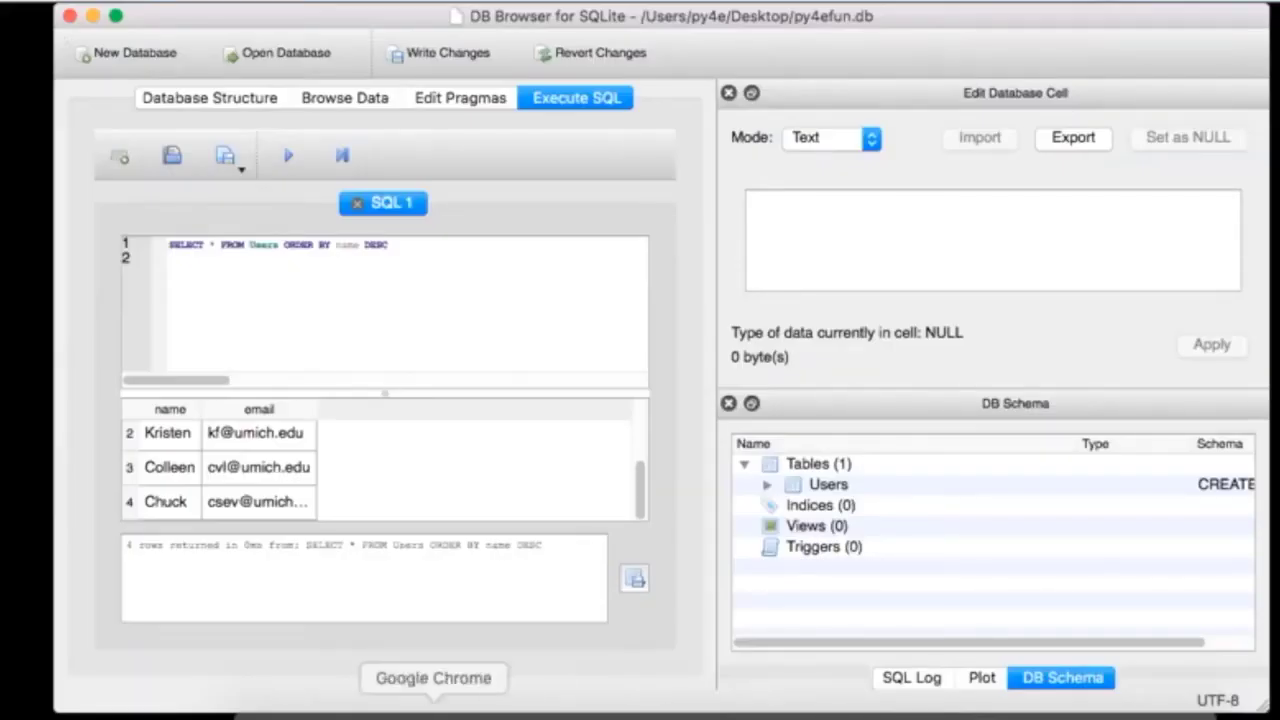
Step: Scroll the handout to Multi-Table SQL and select the CREATE TABLE "Artist" statement
left_click(433, 708)
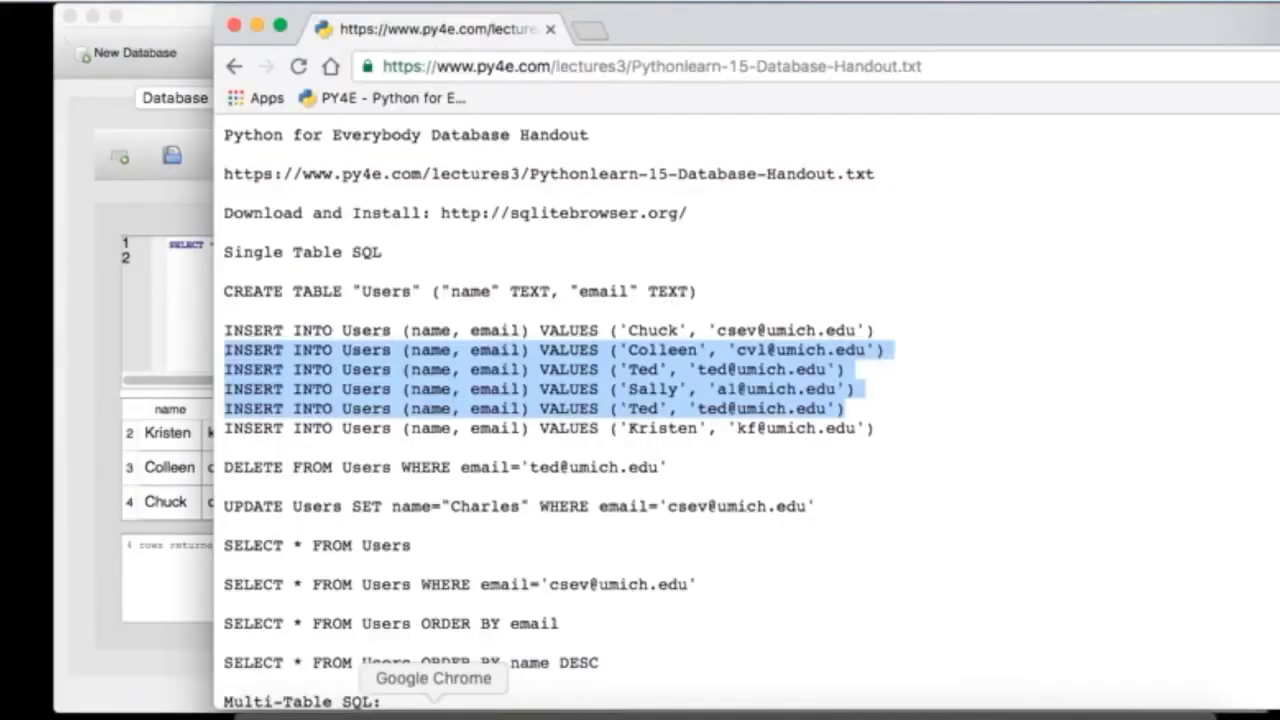
left_click(700, 495)
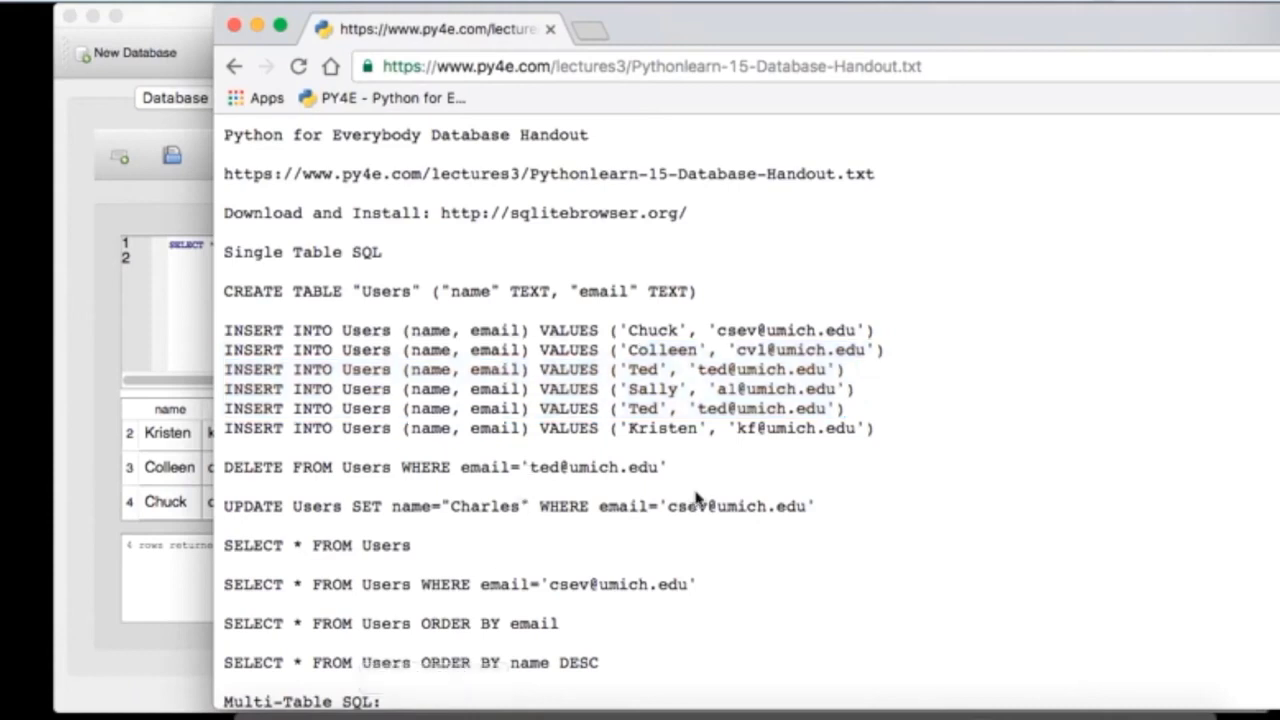
scroll(697, 497, "down", 5)
scroll(697, 497, "down", 3)
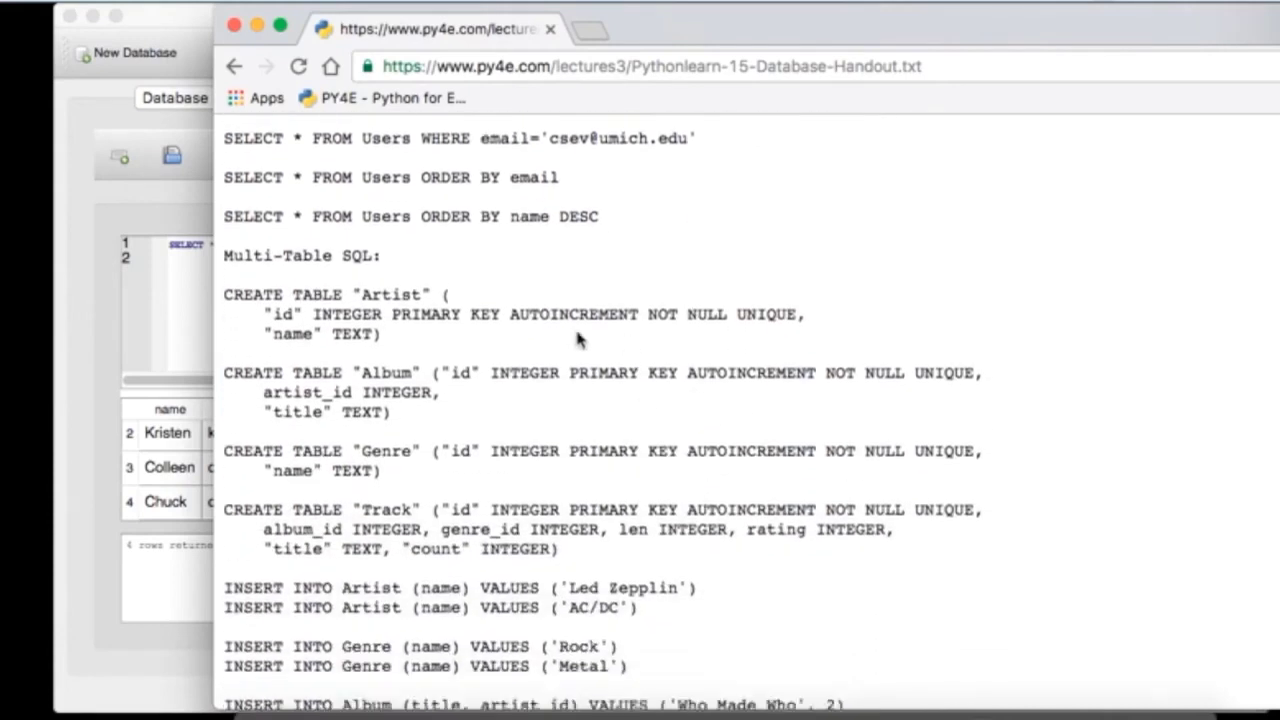
left_click_drag(383, 343, 228, 300)
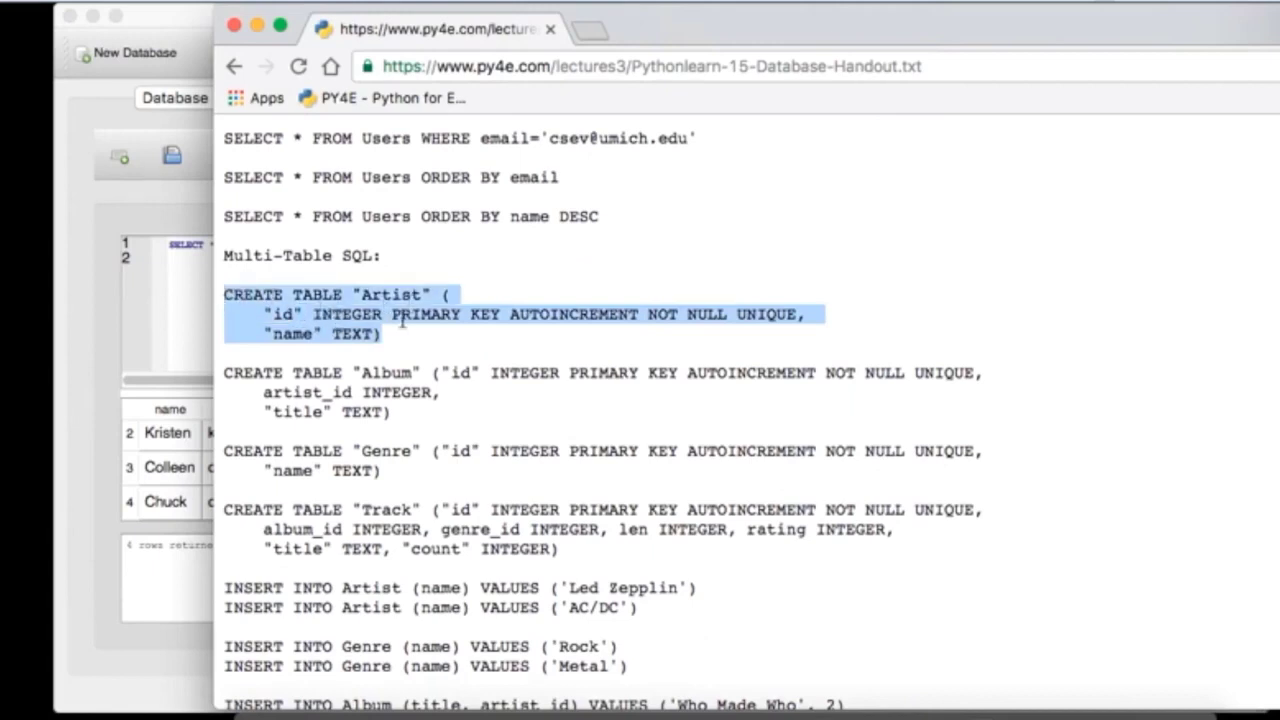
left_click(370, 318)
Step: Highlight the "id" INTEGER and "name" TEXT columns, then copy the whole Artist statement
left_click_drag(264, 314, 798, 316)
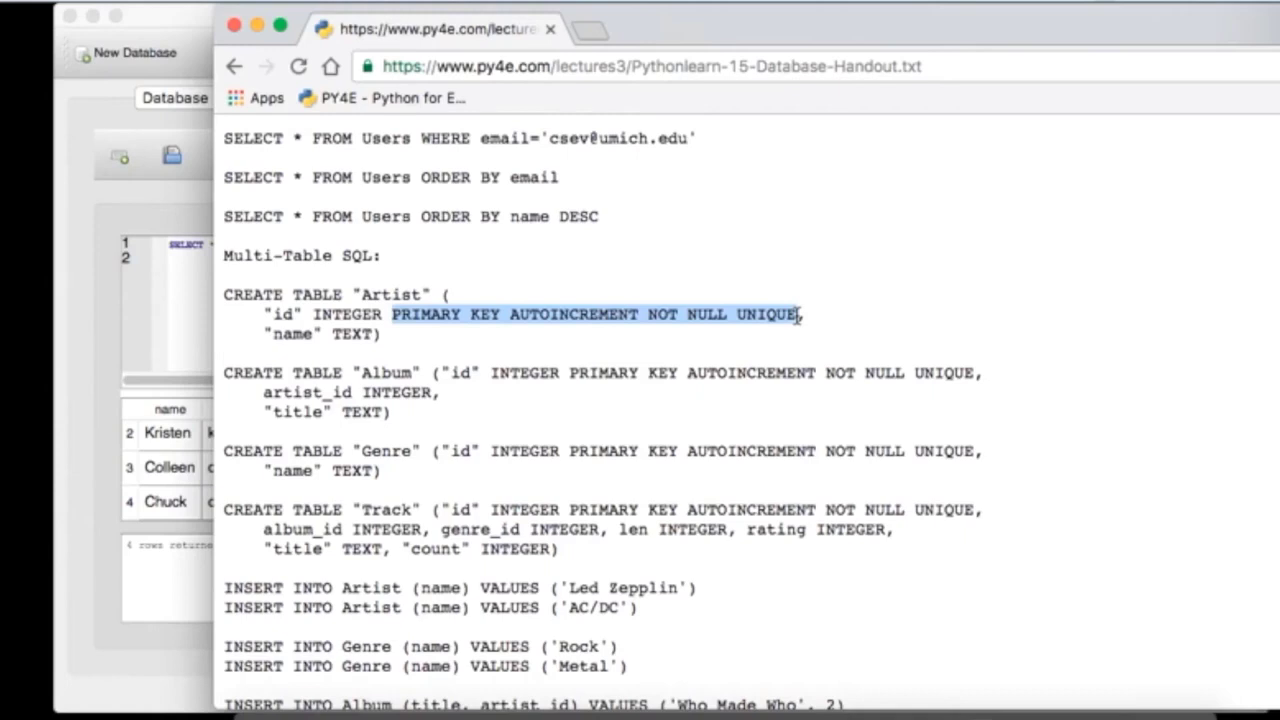
left_click_drag(266, 334, 367, 336)
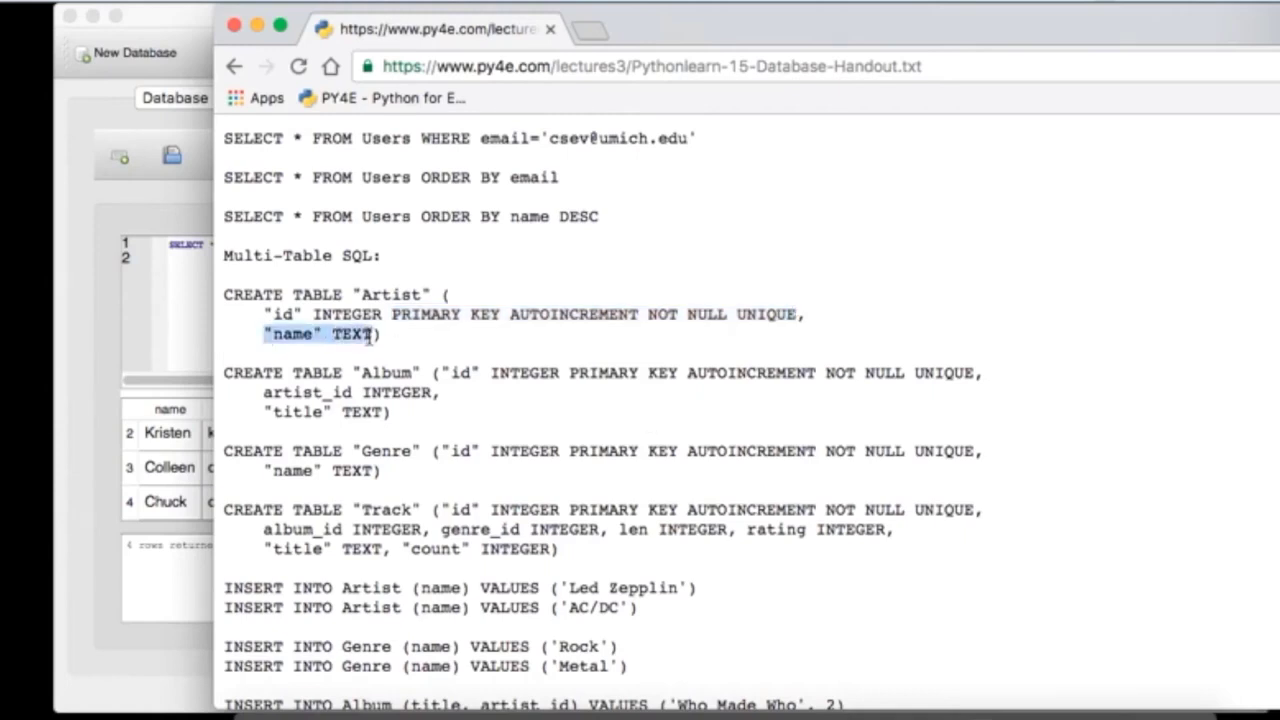
left_click_drag(400, 338, 183, 302)
key("super+c")
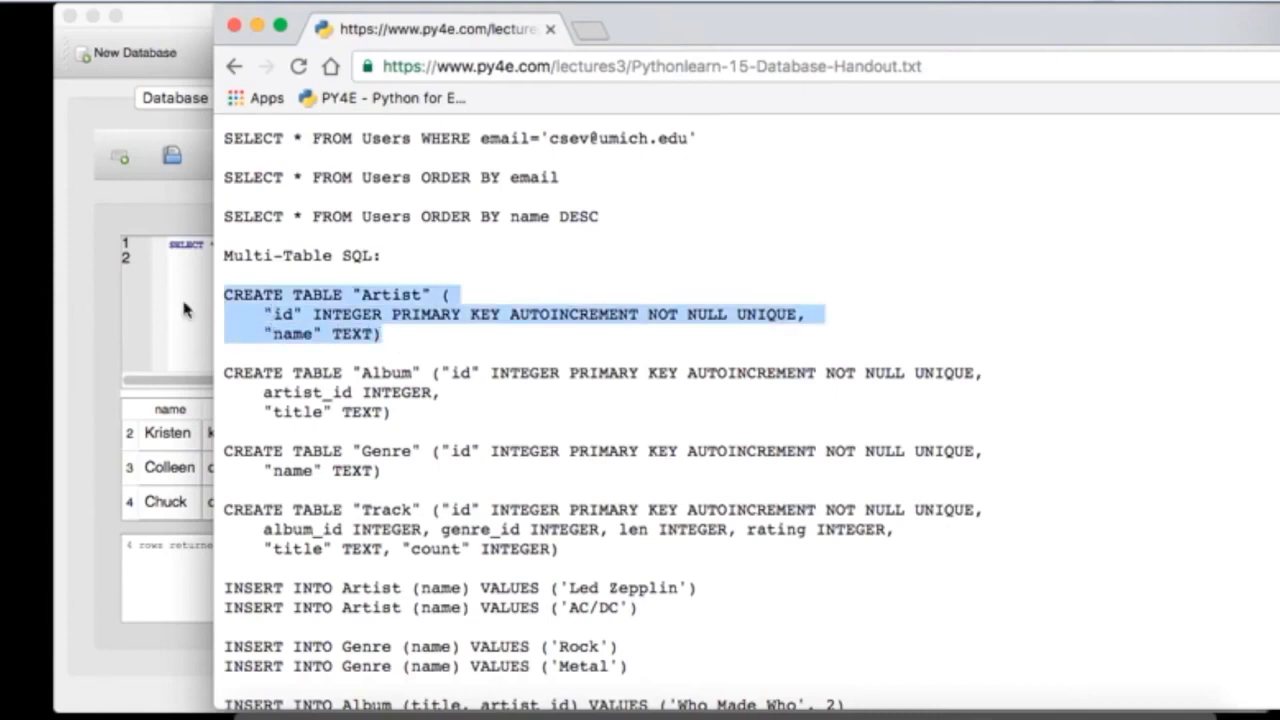
left_click(183, 310)
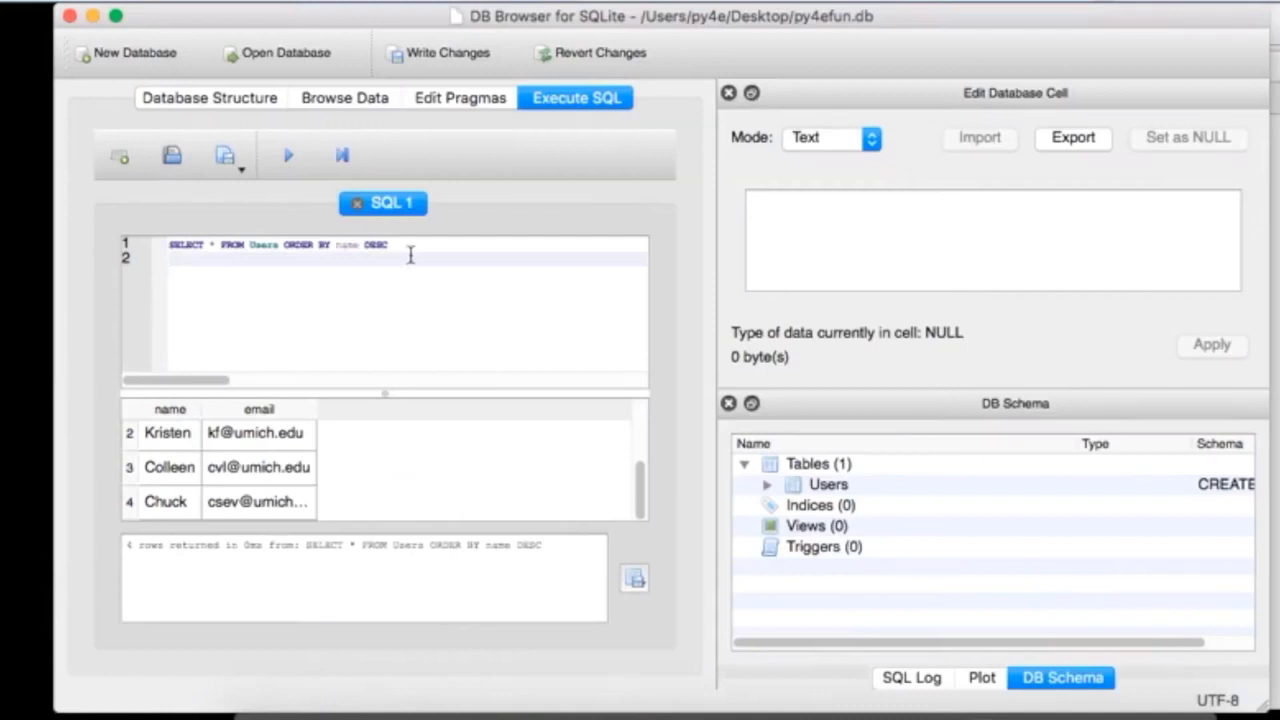
Step: Replace the SELECT query with the CREATE TABLE "Artist" statement, run it, and view the table list
key("super+a")
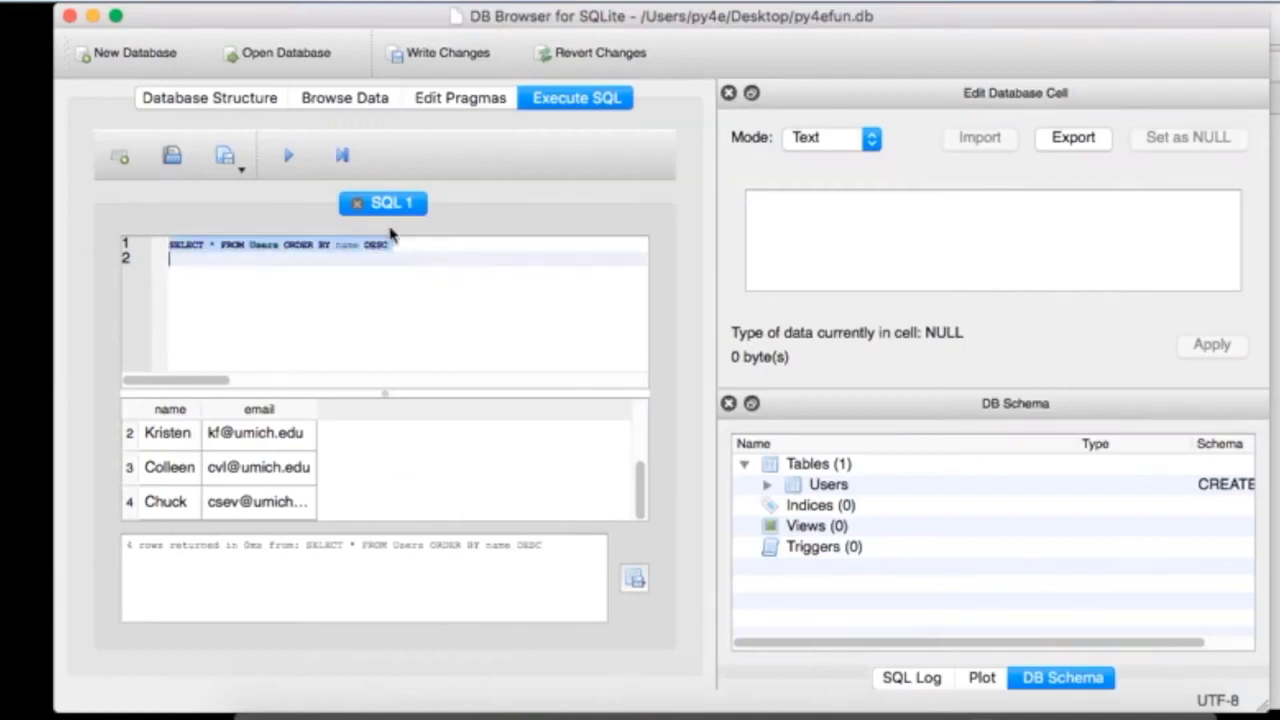
key("super+v")
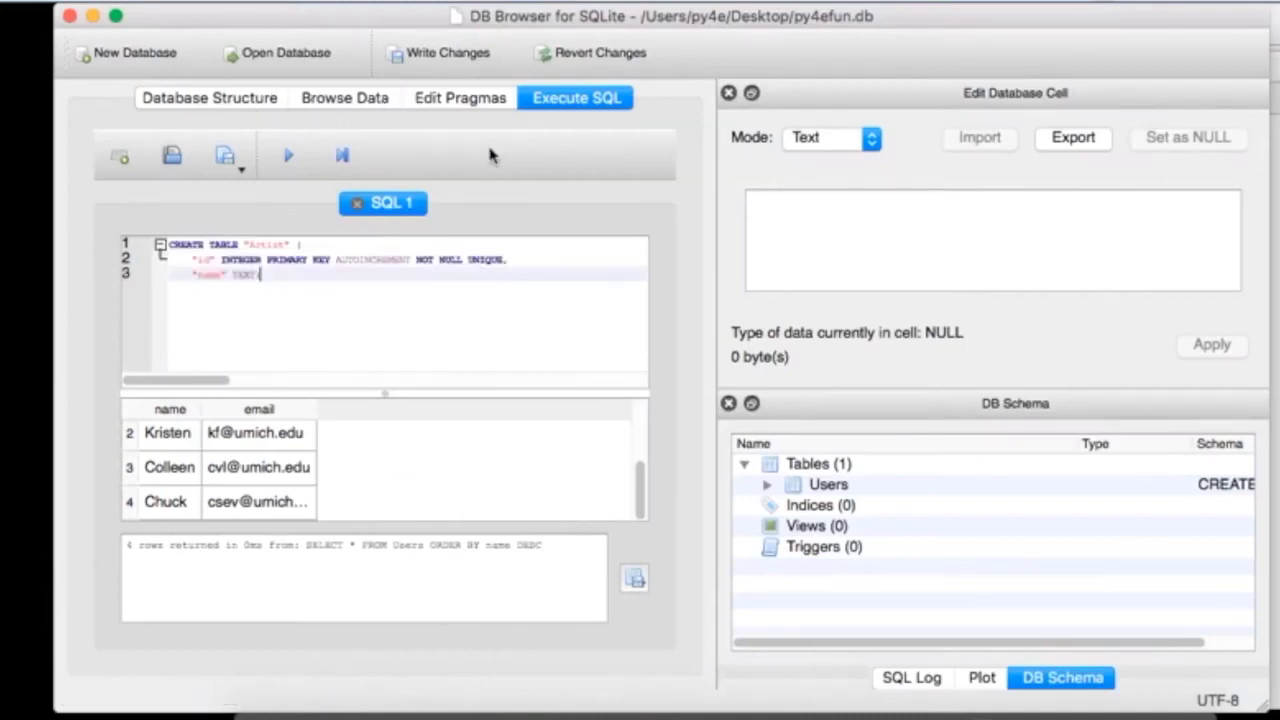
left_click(289, 160)
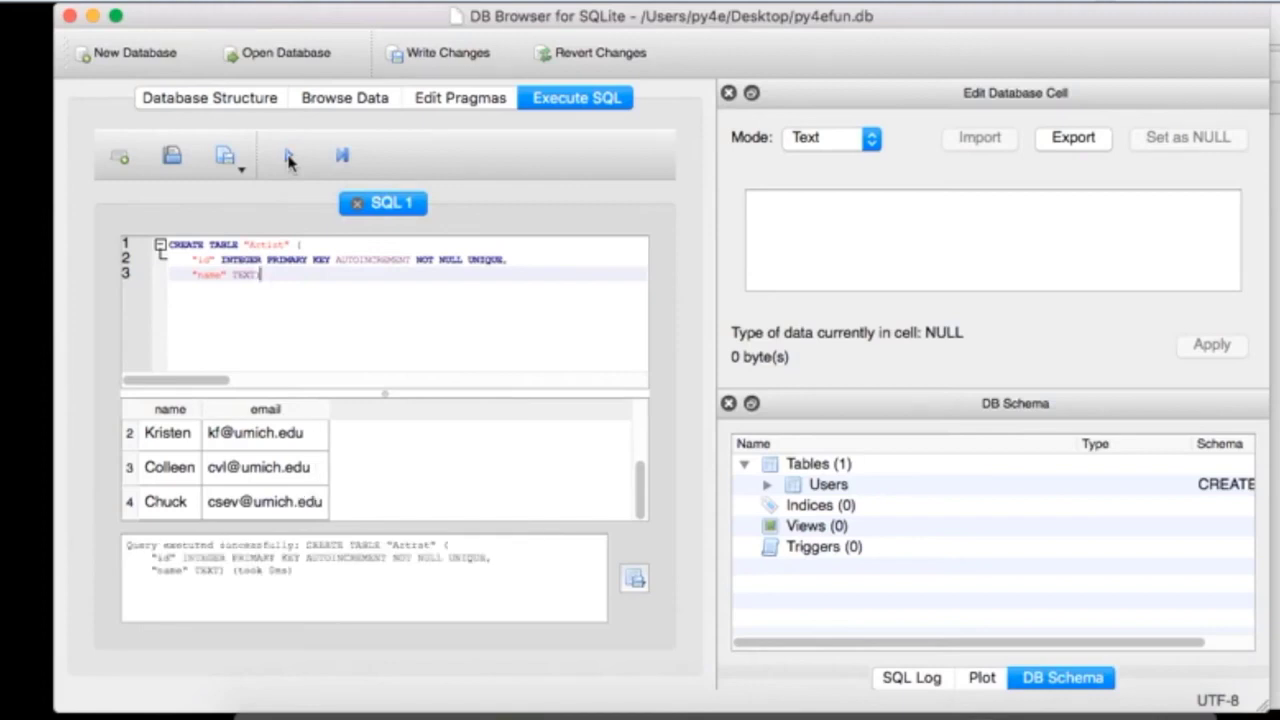
left_click(228, 98)
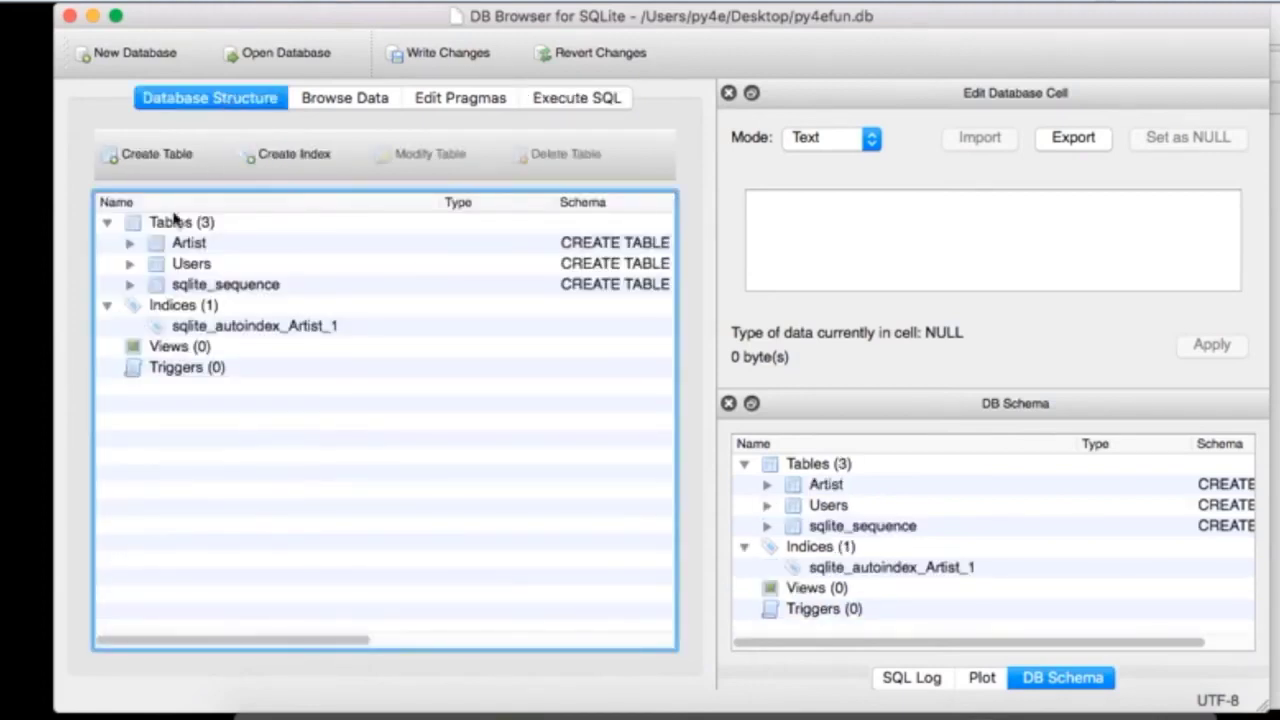
Step: Delete the Users table and expand Artist to show its id and name columns
left_click(183, 268)
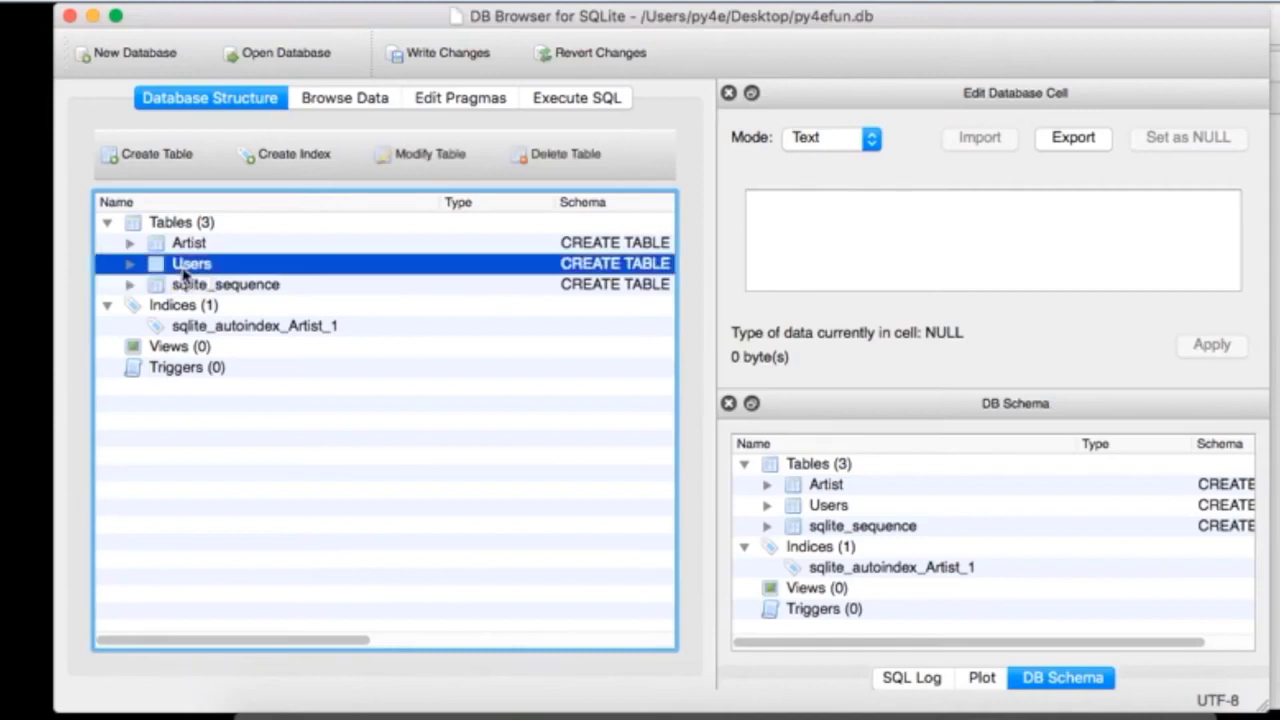
left_click(565, 155)
left_click(823, 385)
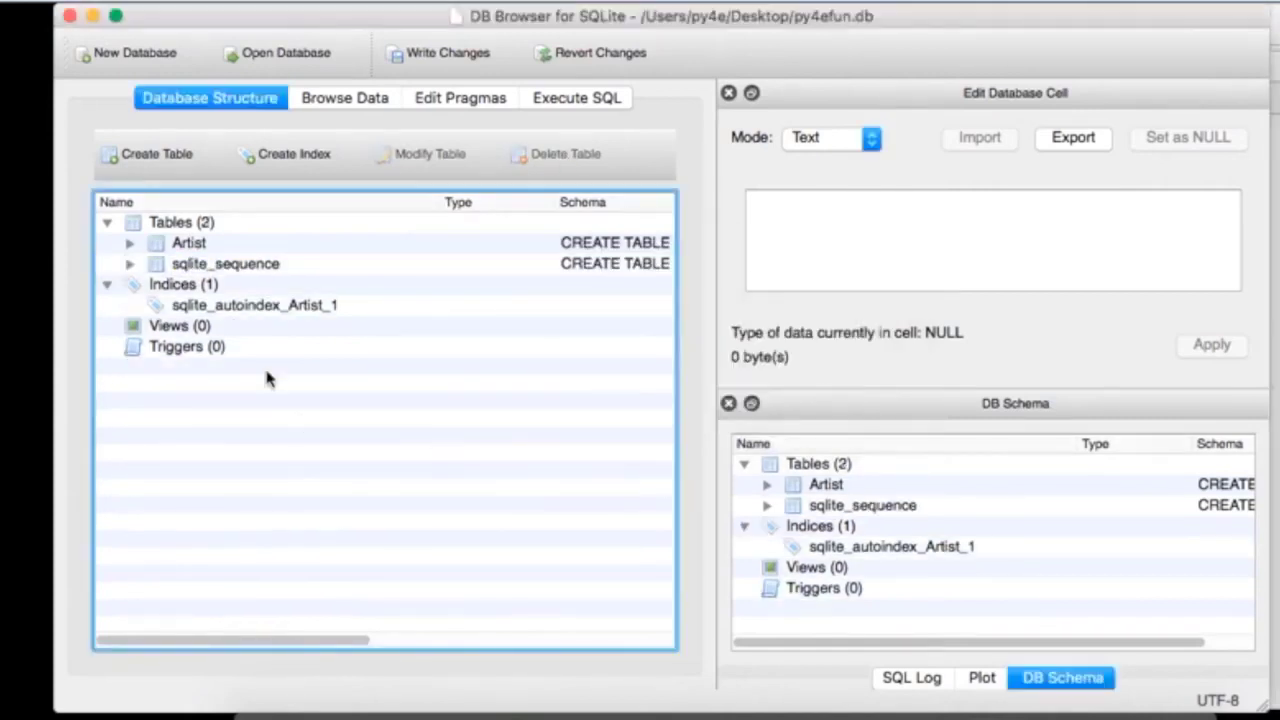
left_click(129, 243)
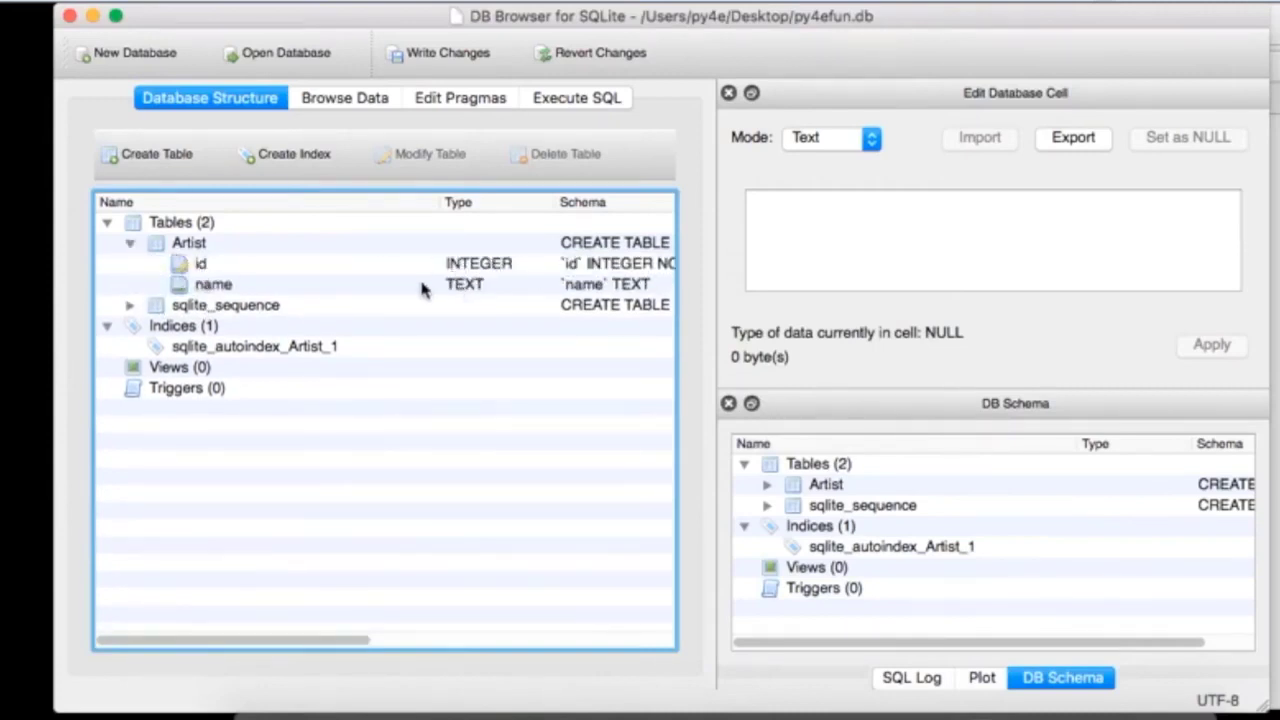
key("super+Tab")
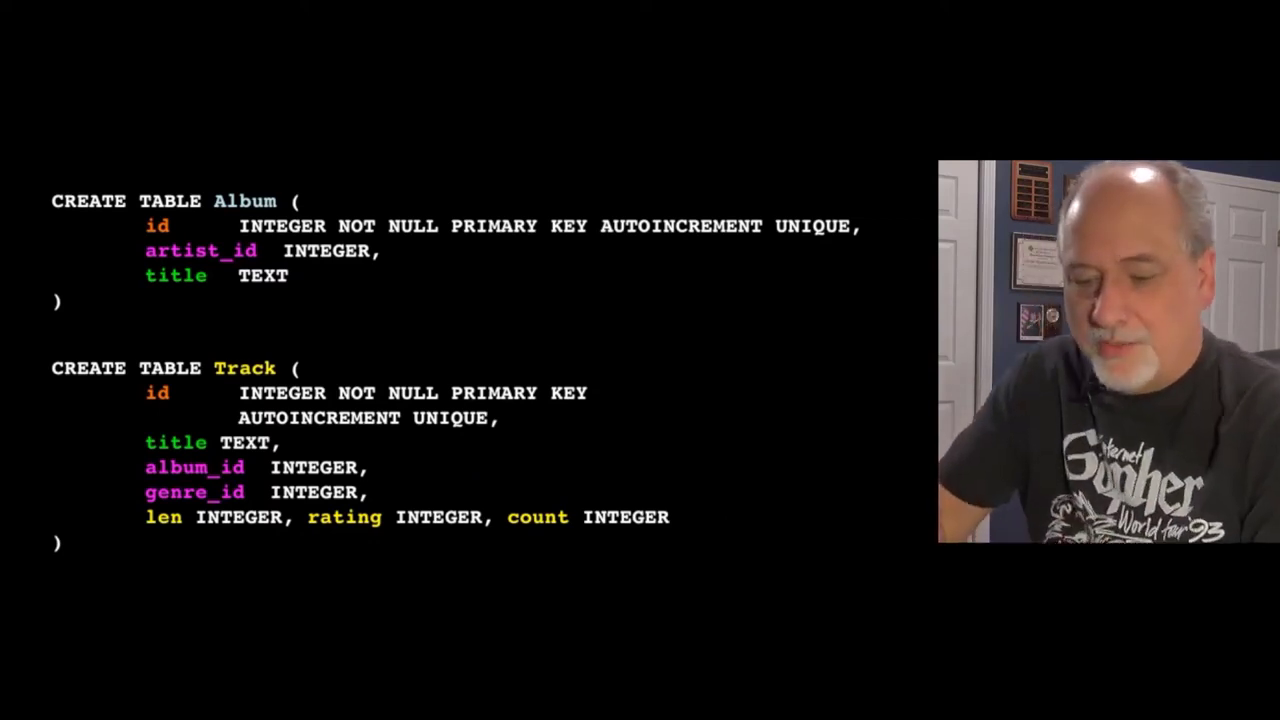
Step: Mark up the slide's artist_id and title lines with pen notes, then erase all the ink
key("1")
mouse_move(421, 257)
left_mouse_down()
mouse_move(436, 263)
mouse_move(398, 261)
left_mouse_up()
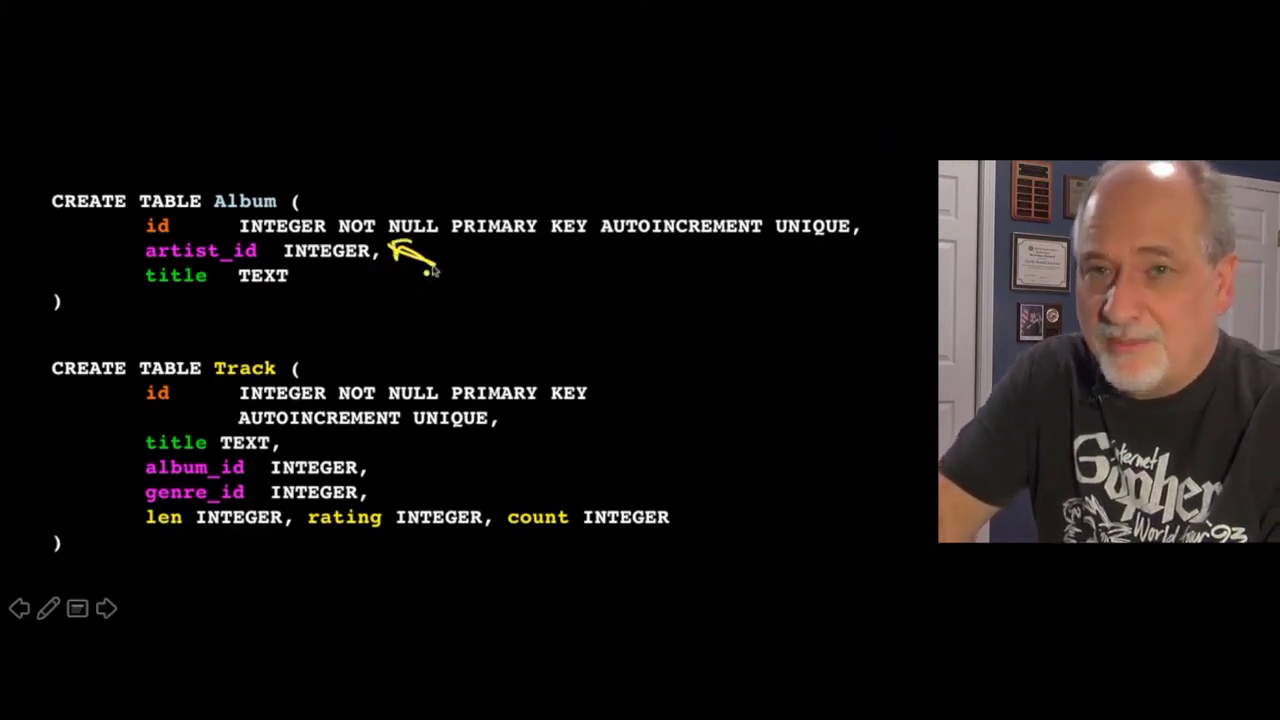
mouse_move(387, 262)
left_mouse_down()
mouse_move(623, 272)
mouse_move(637, 299)
left_mouse_up()
mouse_move(640, 265)
left_mouse_down()
mouse_move(705, 252)
mouse_move(730, 276)
left_mouse_up()
left_click_drag(718, 282, 768, 270)
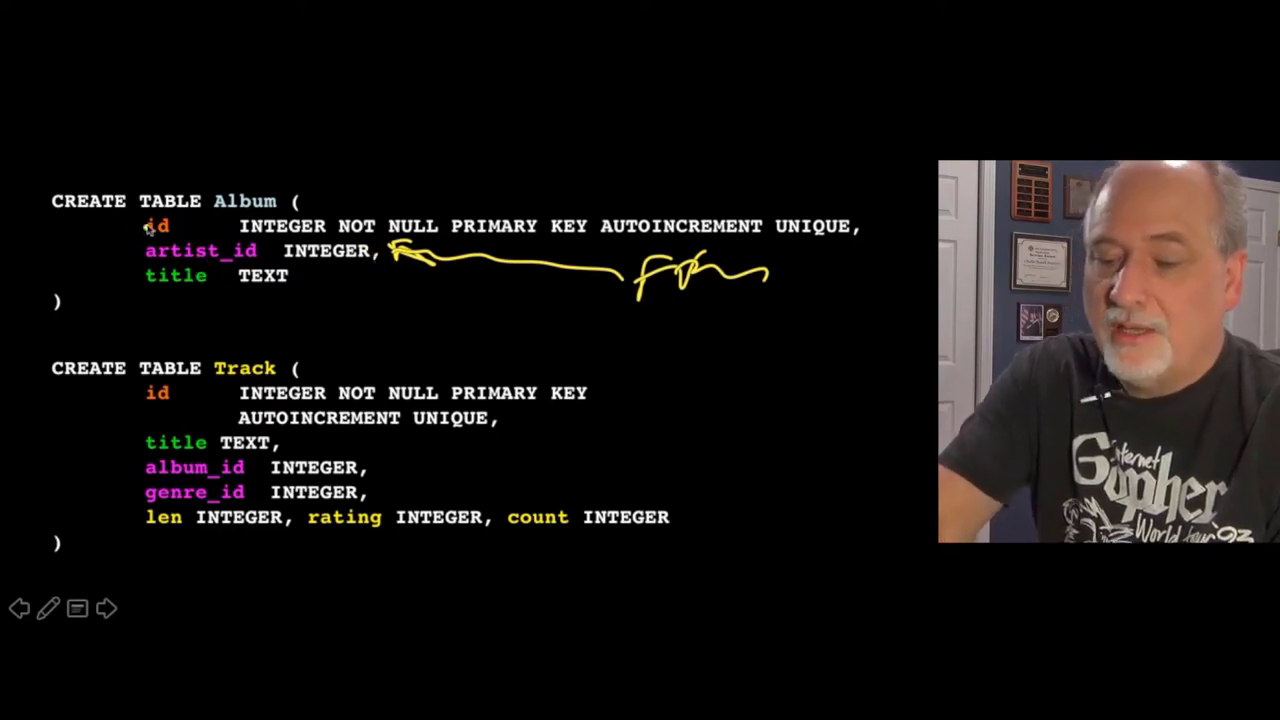
left_click_drag(110, 258, 132, 231)
left_click_drag(106, 286, 135, 278)
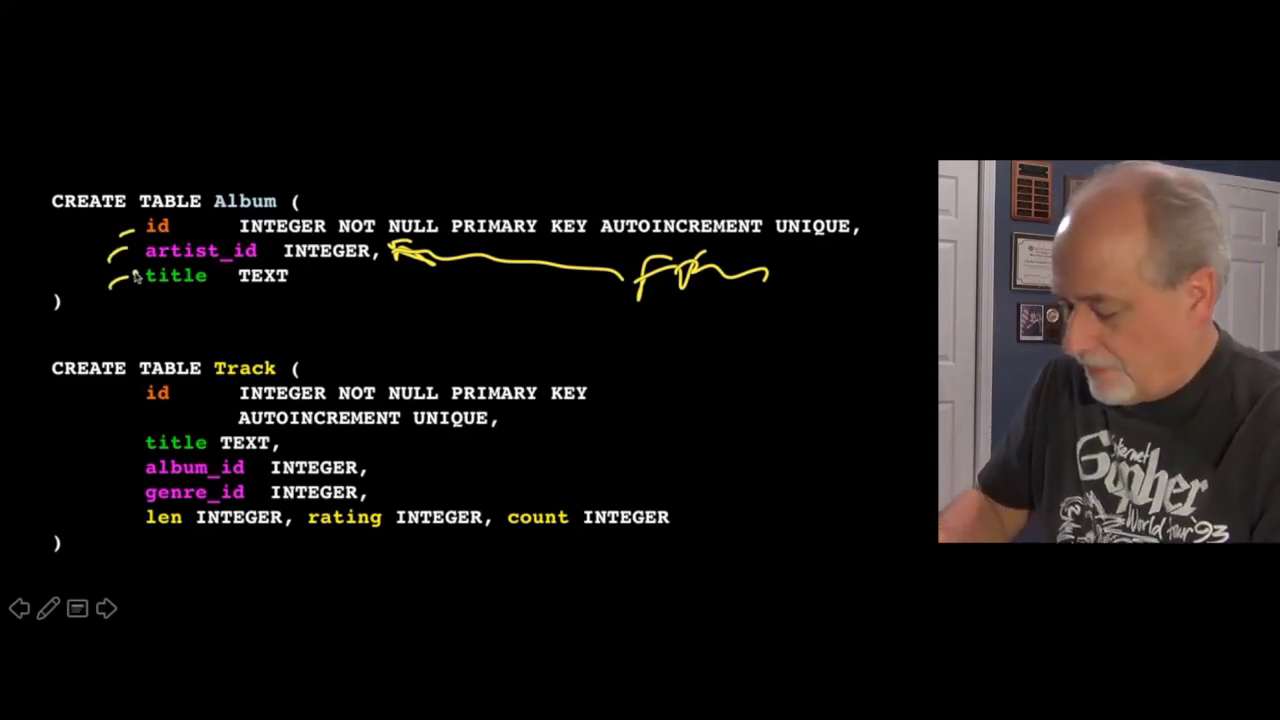
key("e")
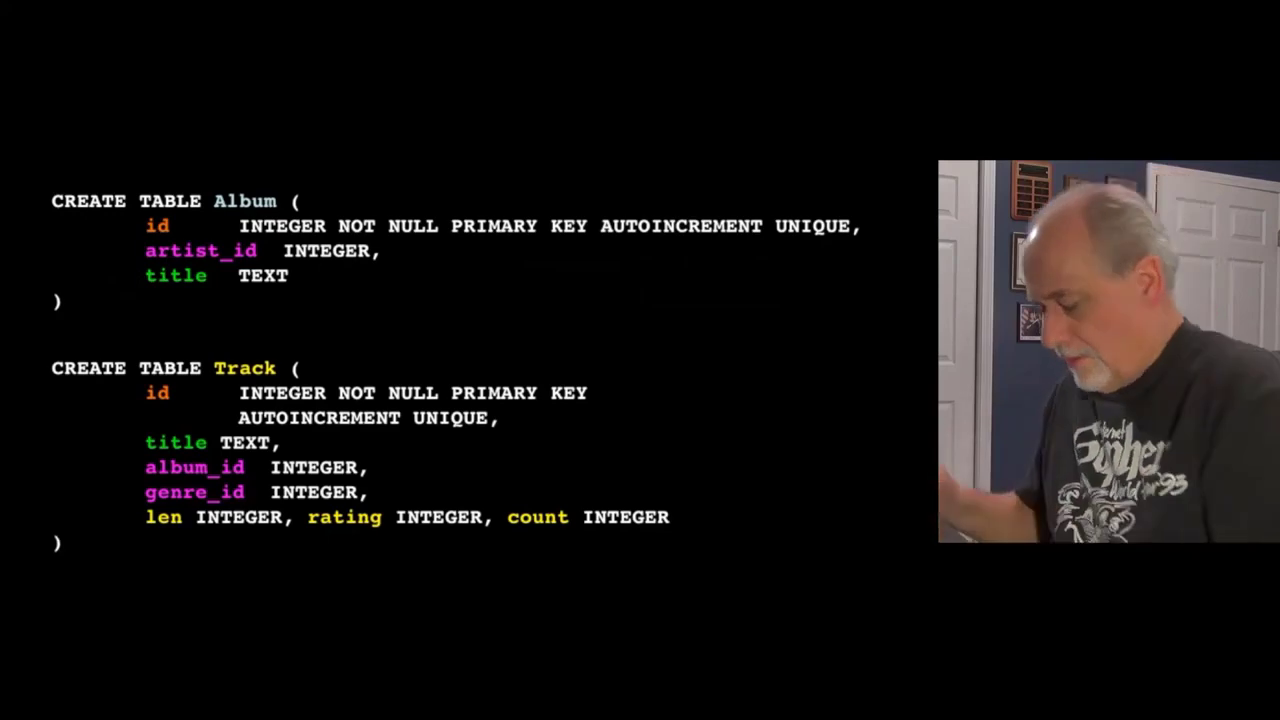
key("super+Tab")
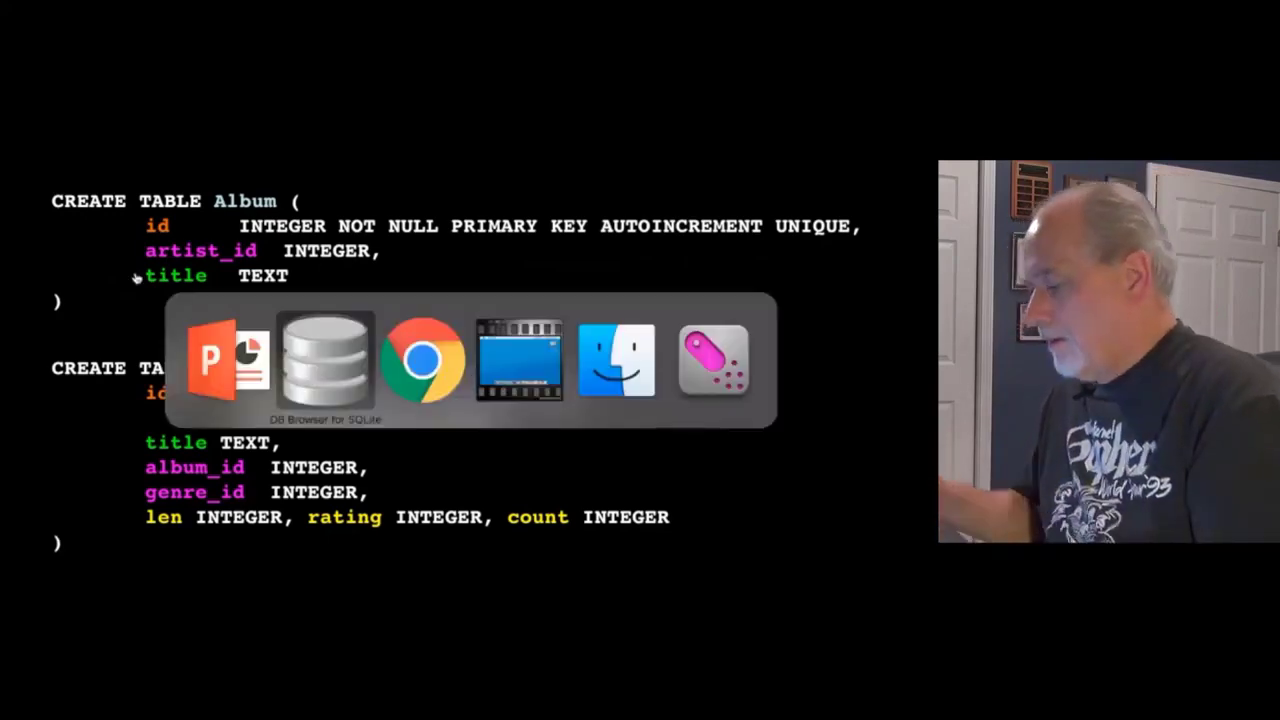
Step: Copy the CREATE TABLE "Album" statement from the handout and execute it in the SQL editor
key("super+Tab")
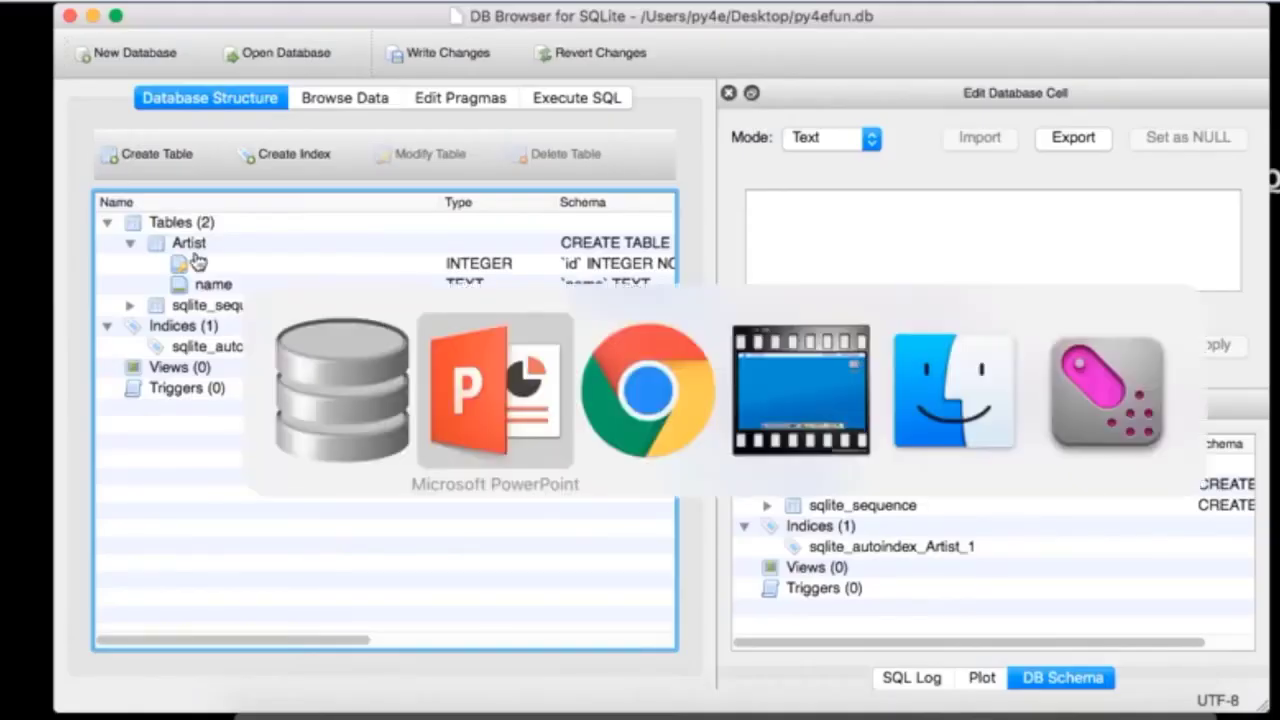
key("super+Tab")
left_click(445, 367)
left_click_drag(392, 413, 237, 362)
key("super+c")
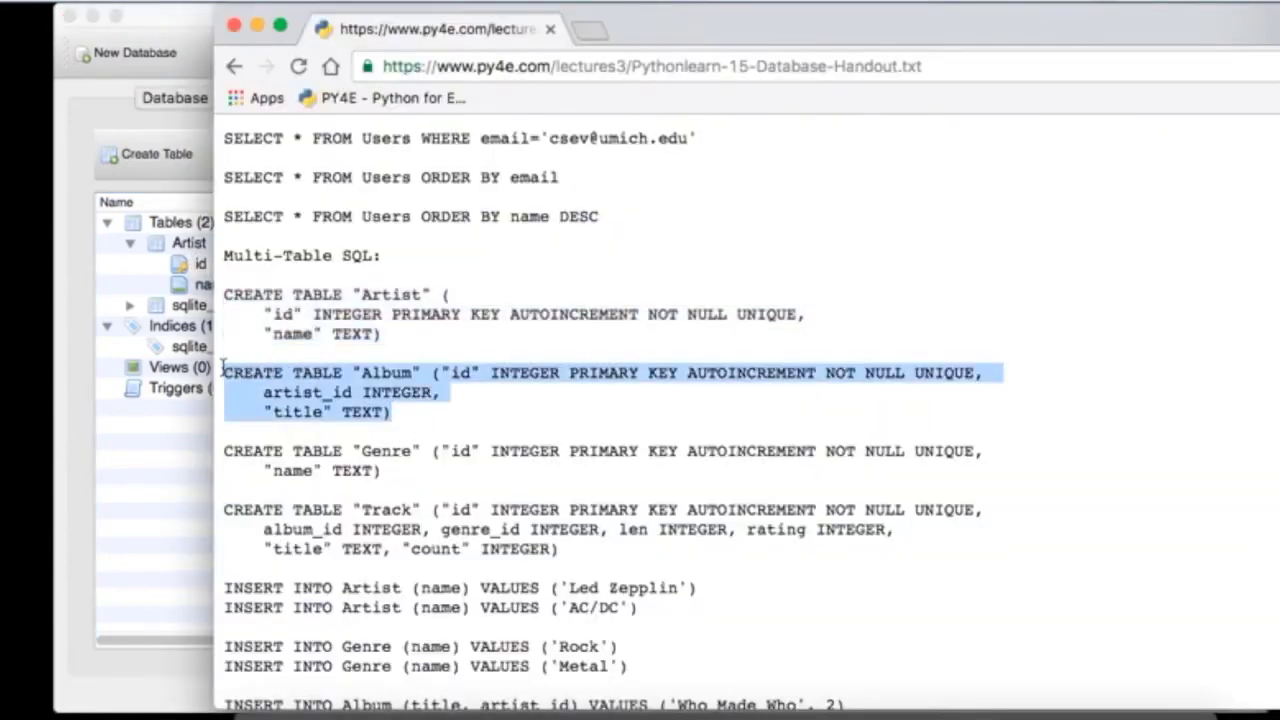
left_click(135, 312)
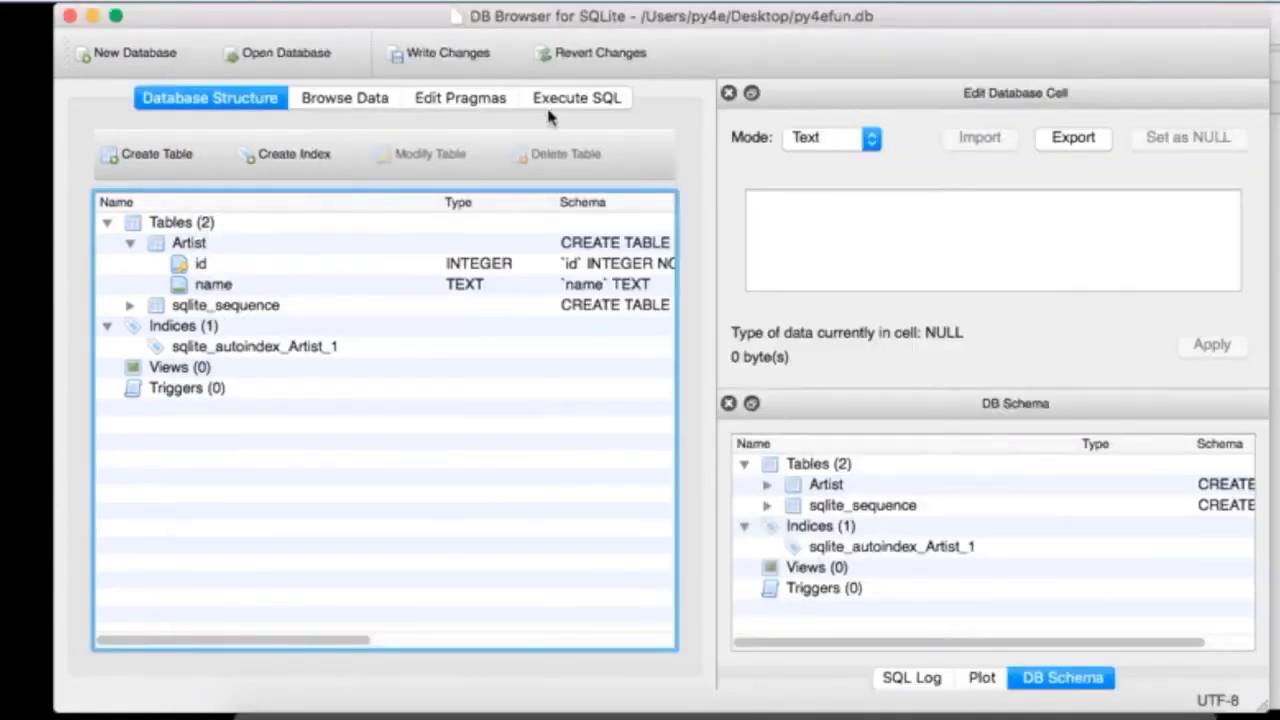
left_click(576, 98)
key("super+a")
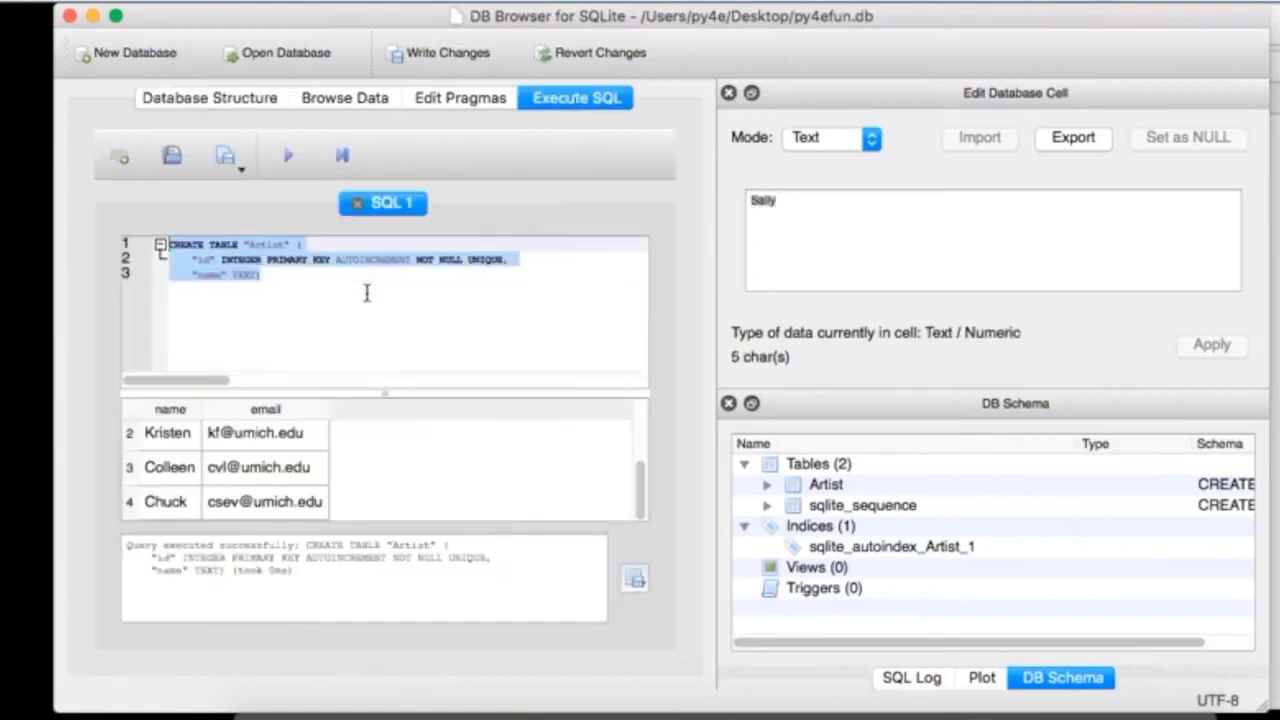
key("super+v")
left_click(288, 155)
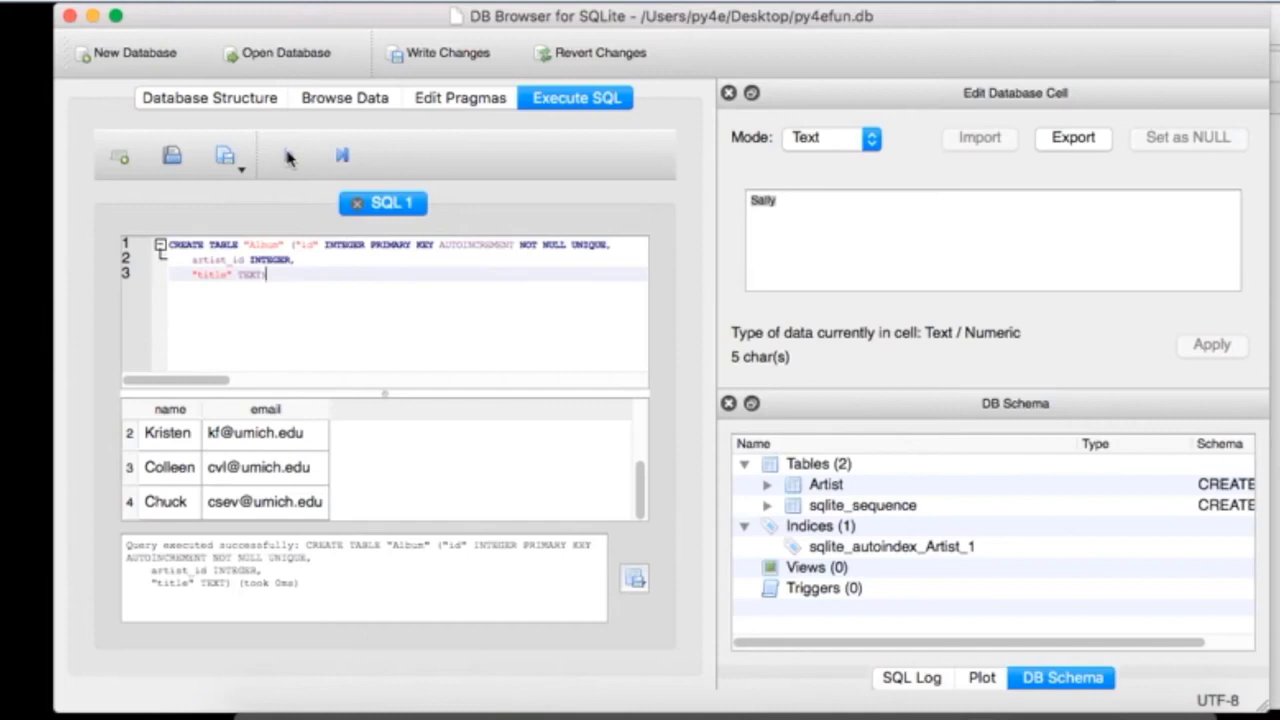
Step: Copy the Genre CREATE TABLE statement and execute it in place of the Album statement
key("super+Tab")
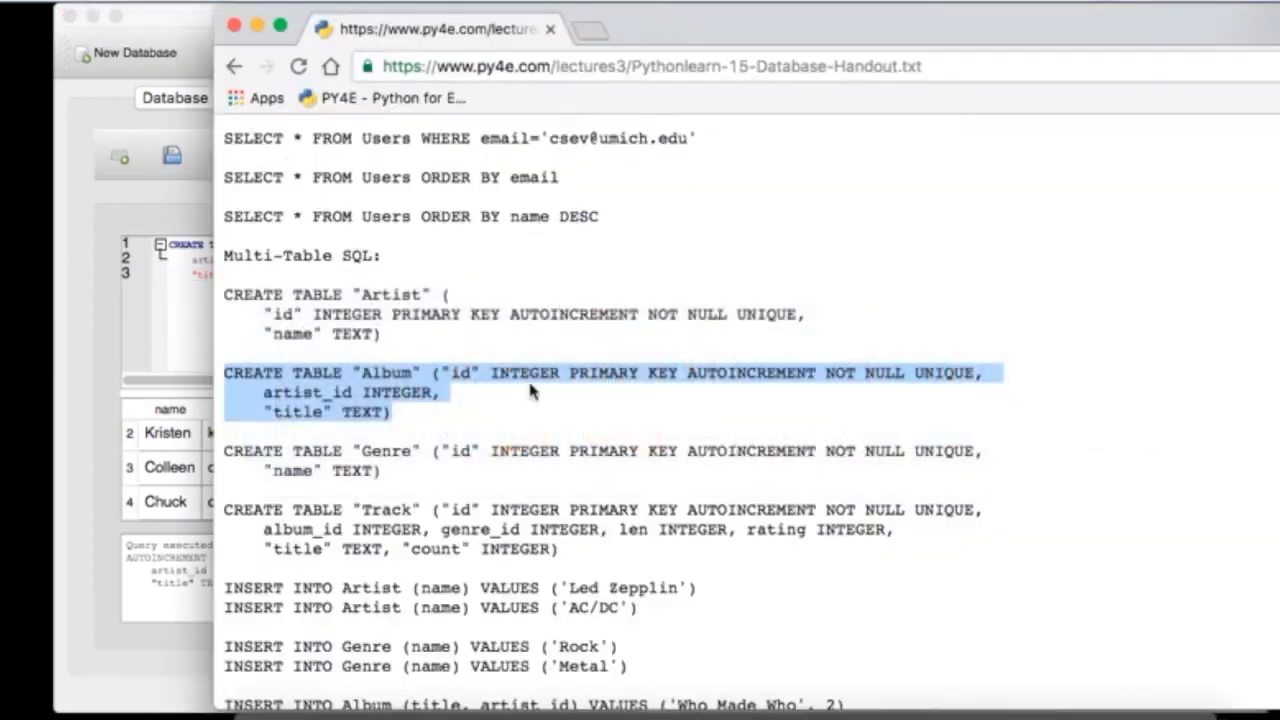
left_click_drag(384, 471, 212, 457)
key("super+c")
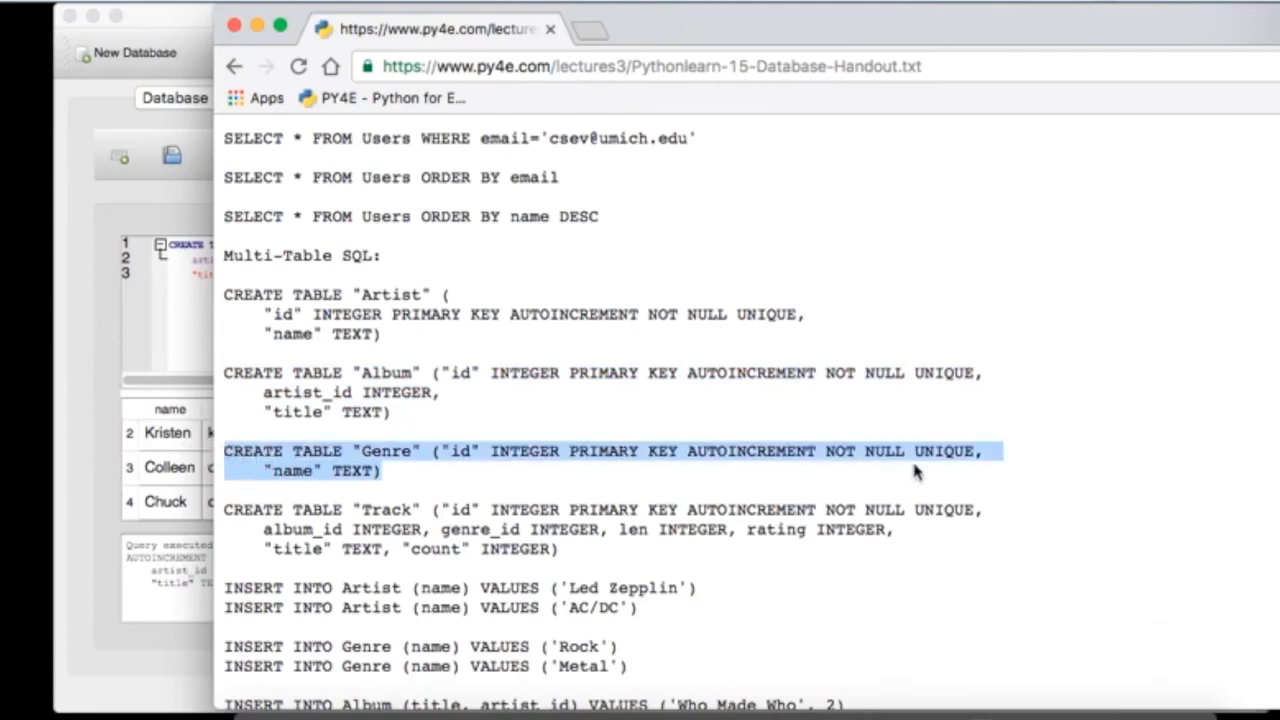
left_click(167, 342)
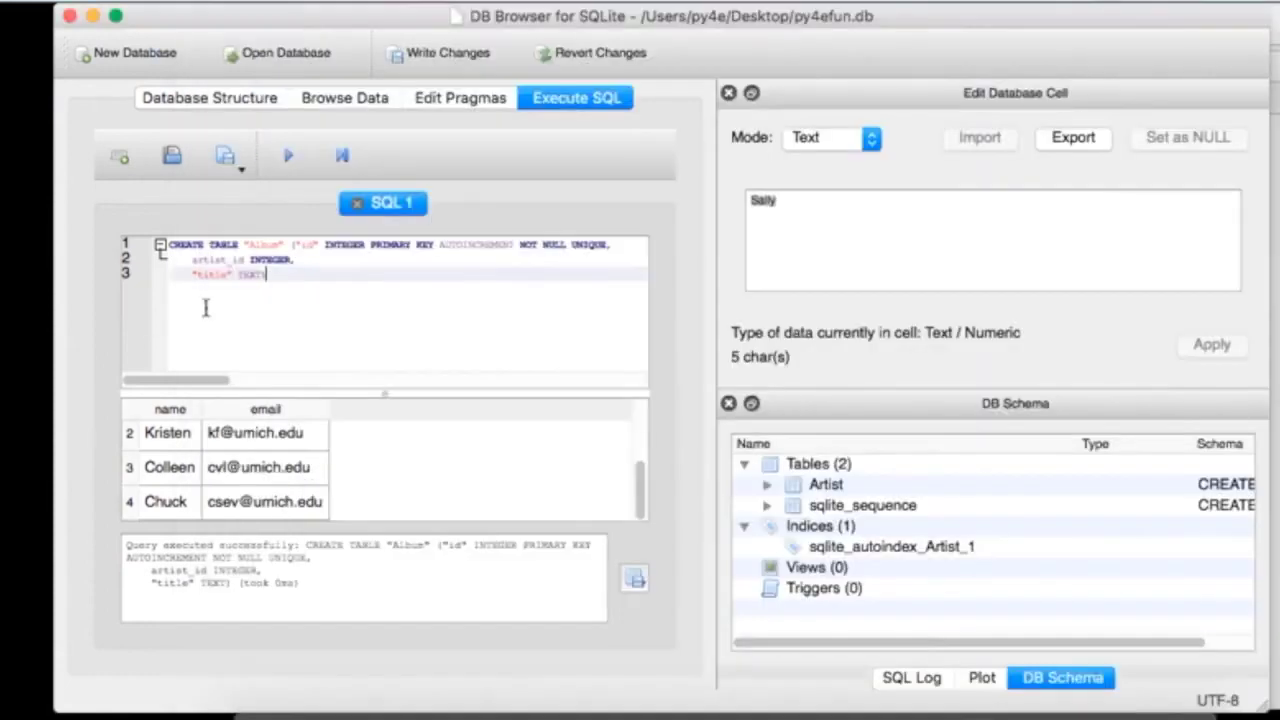
double_click(275, 259)
key("super+a")
key("super+v")
left_click(290, 155)
key("super+Tab")
key("super+Tab")
key("super+Tab")
left_click(626, 551)
left_click(80, 410)
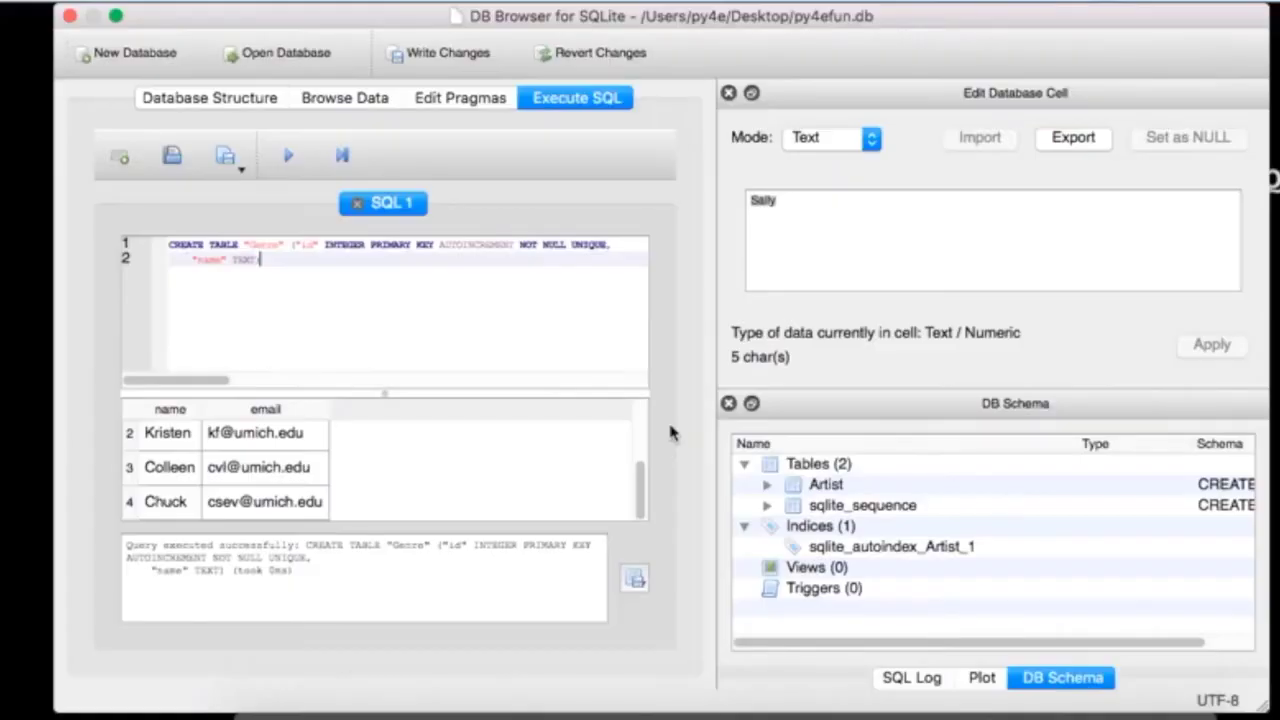
key("super+Tab")
key("super+Tab")
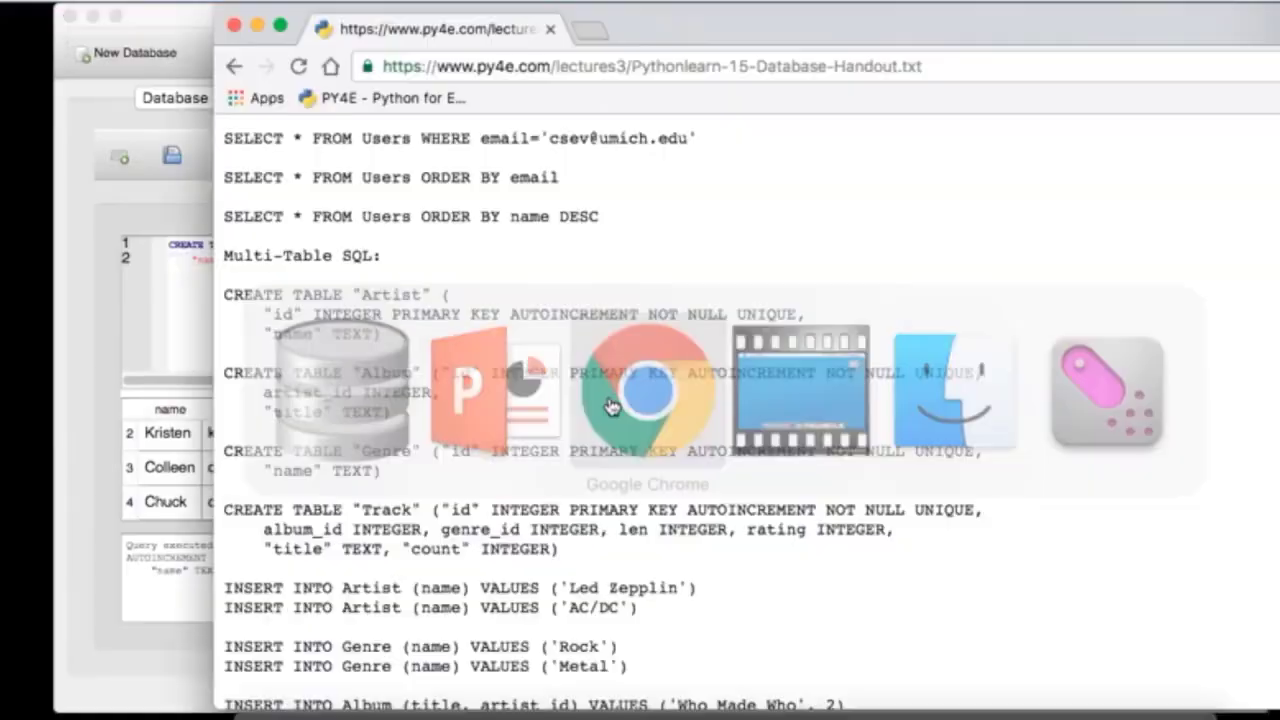
Step: Copy the Track CREATE TABLE statement from the handout and execute it in the SQL editor
scroll(600, 434, "down", 5)
left_click_drag(560, 440, 215, 402)
key("ctrl+c")
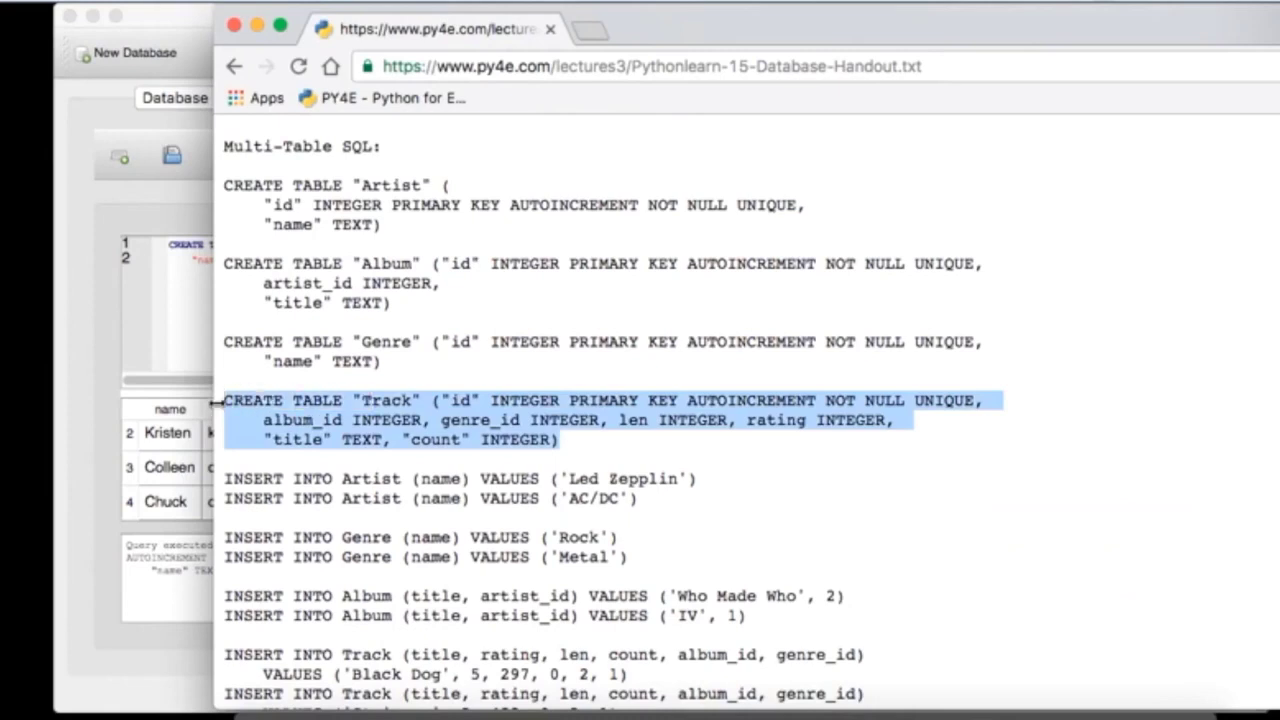
left_click(174, 313)
key("ctrl+a")
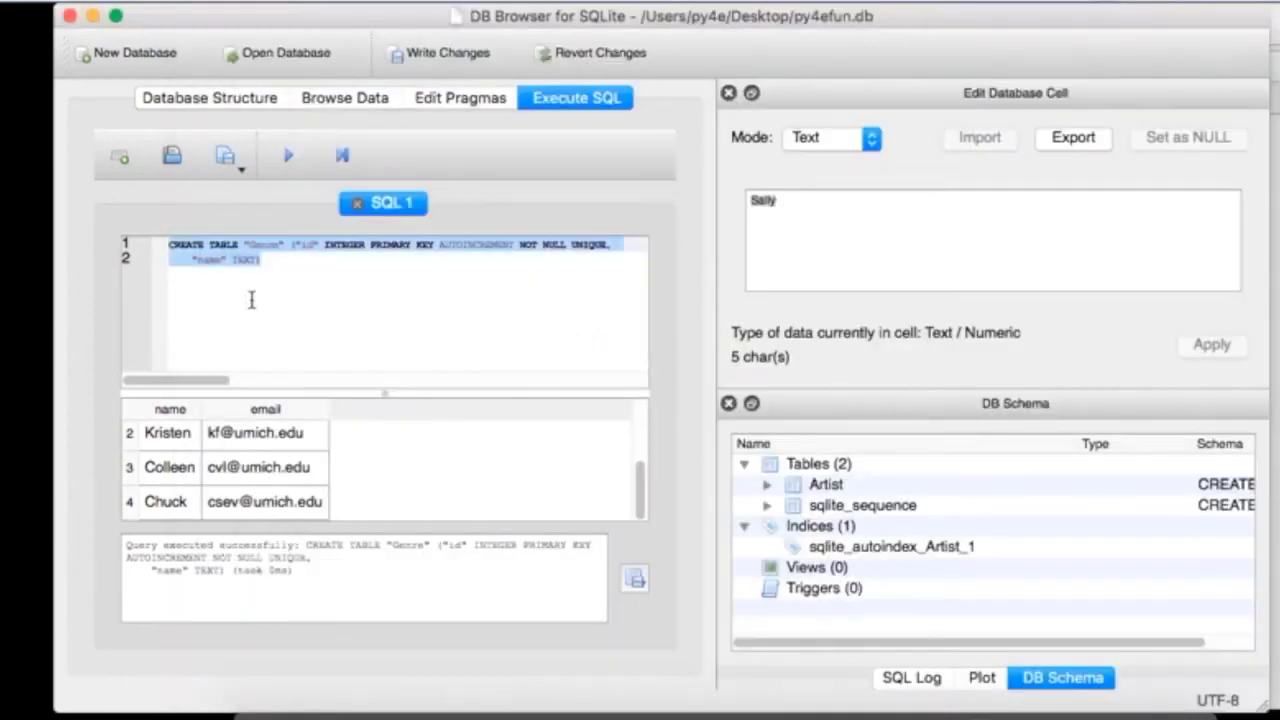
key("ctrl+v")
left_click(288, 155)
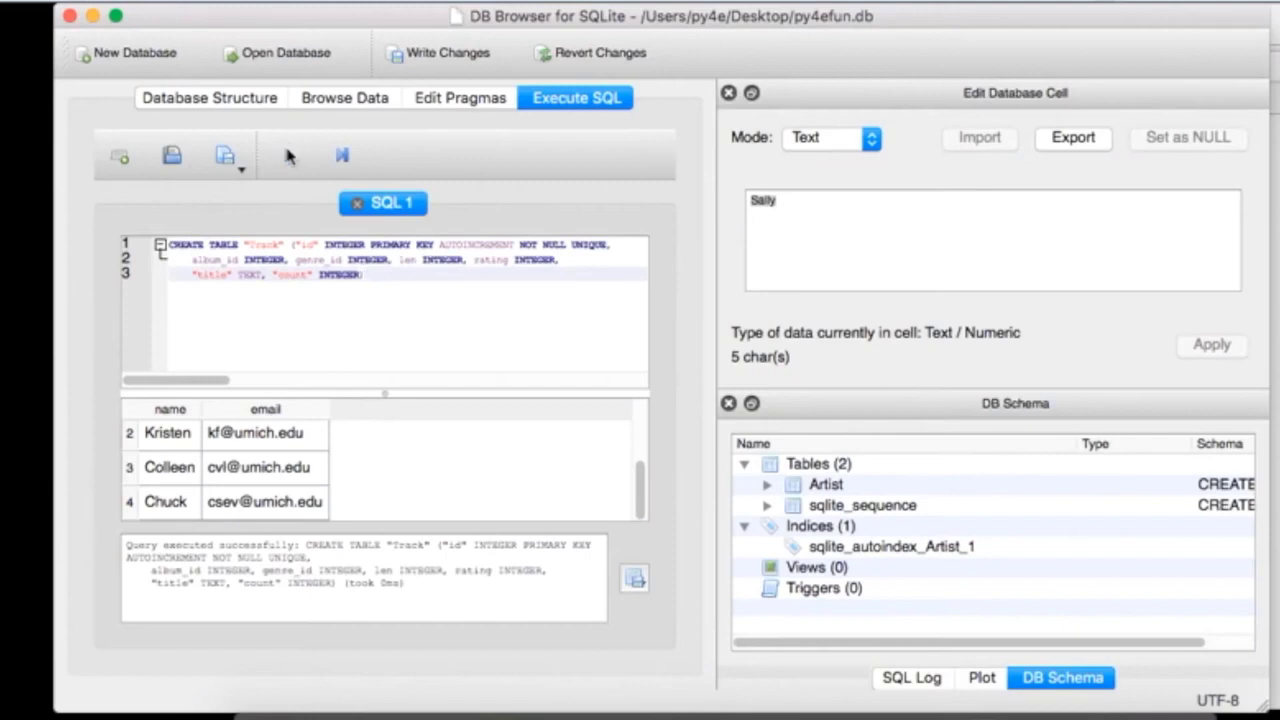
Step: Expand Album, Artist, Genre and Track in Database Structure to review their columns
left_click(258, 100)
left_click(130, 243)
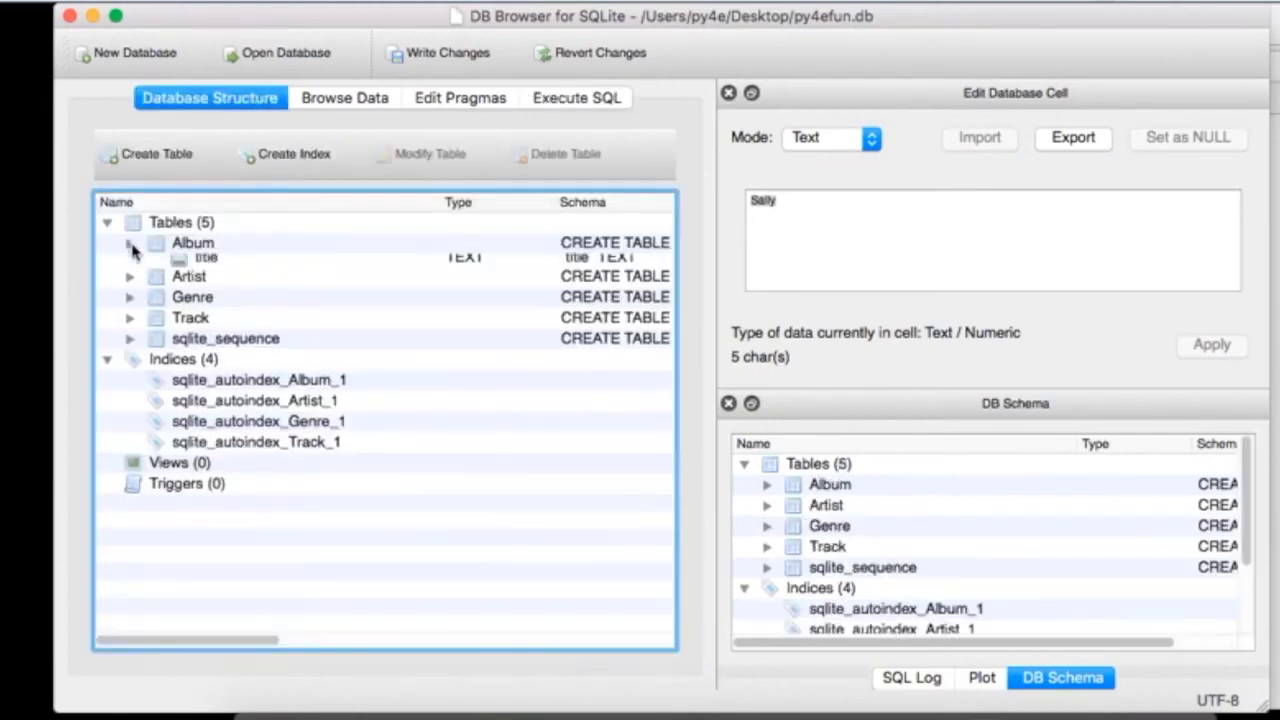
left_click(130, 327)
left_click(130, 389)
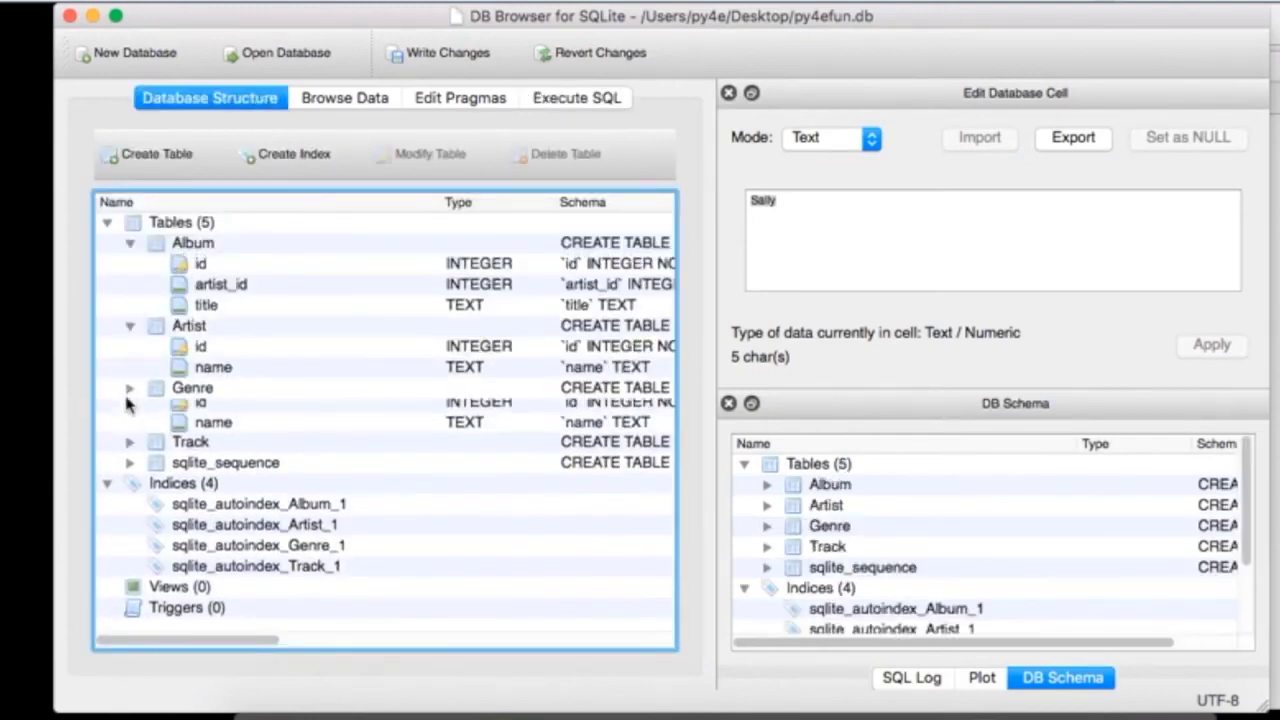
left_click(130, 451)
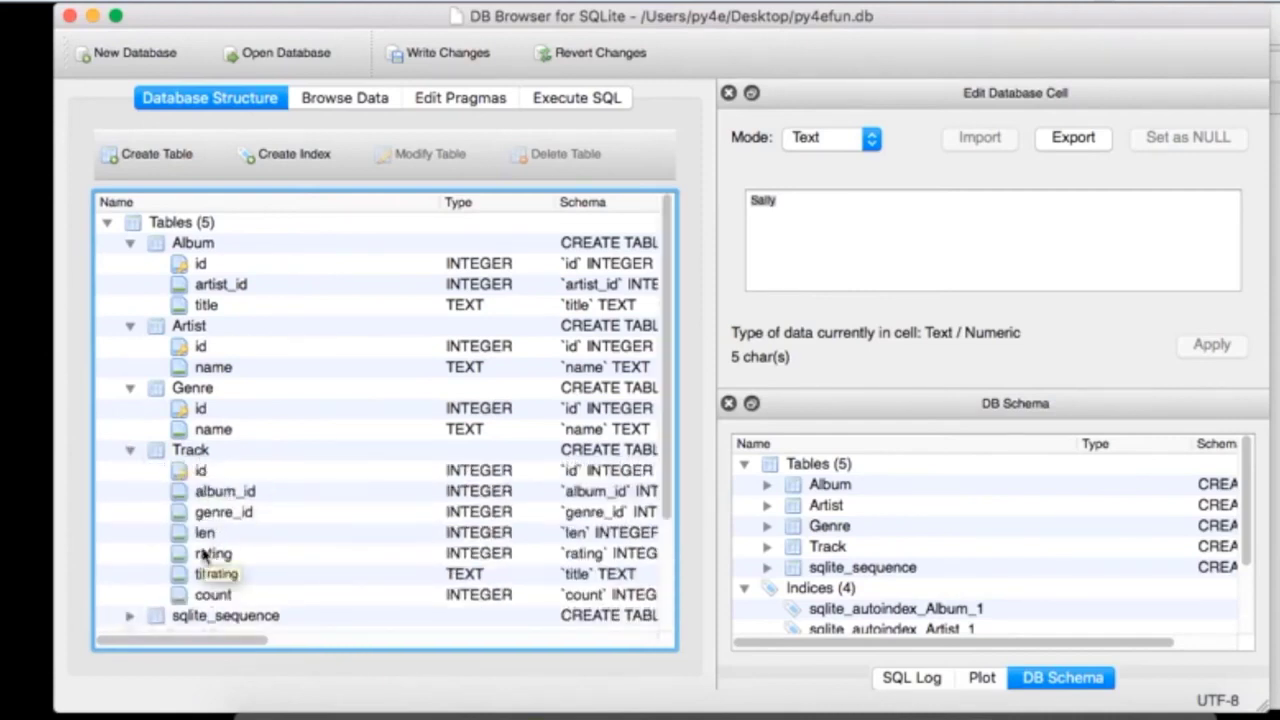
key("super+Tab")
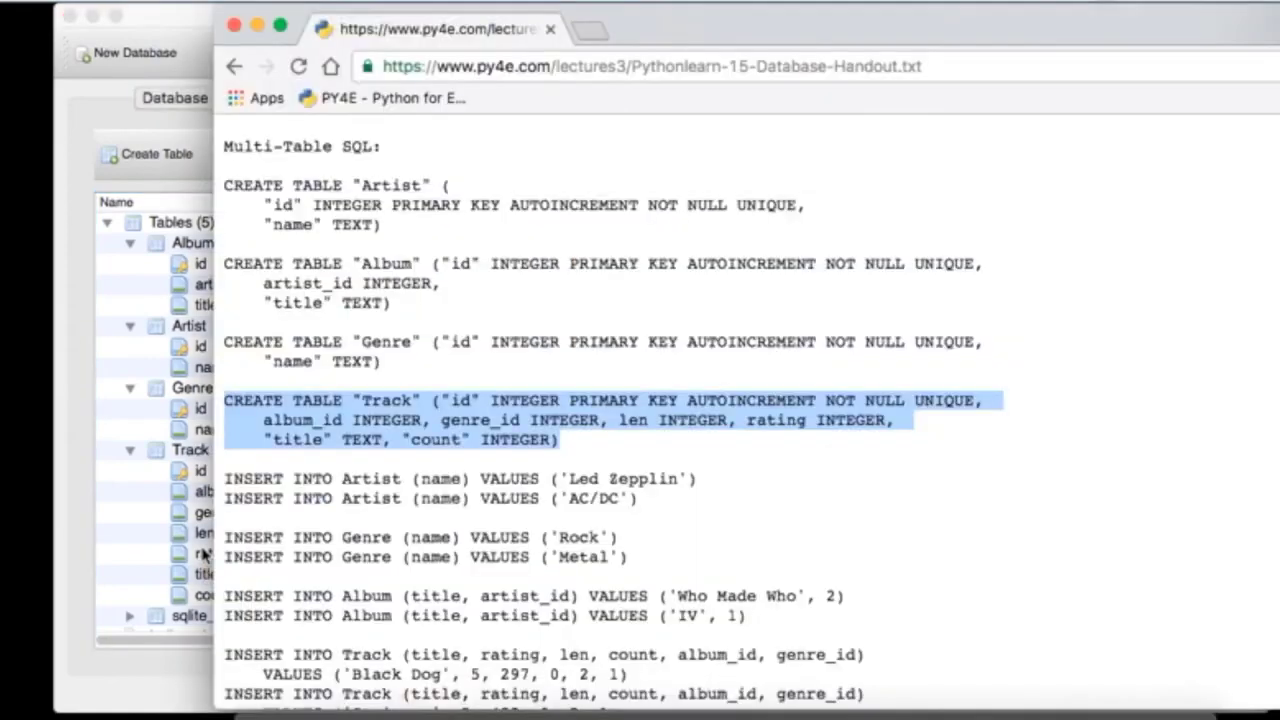
key("super+Tab")
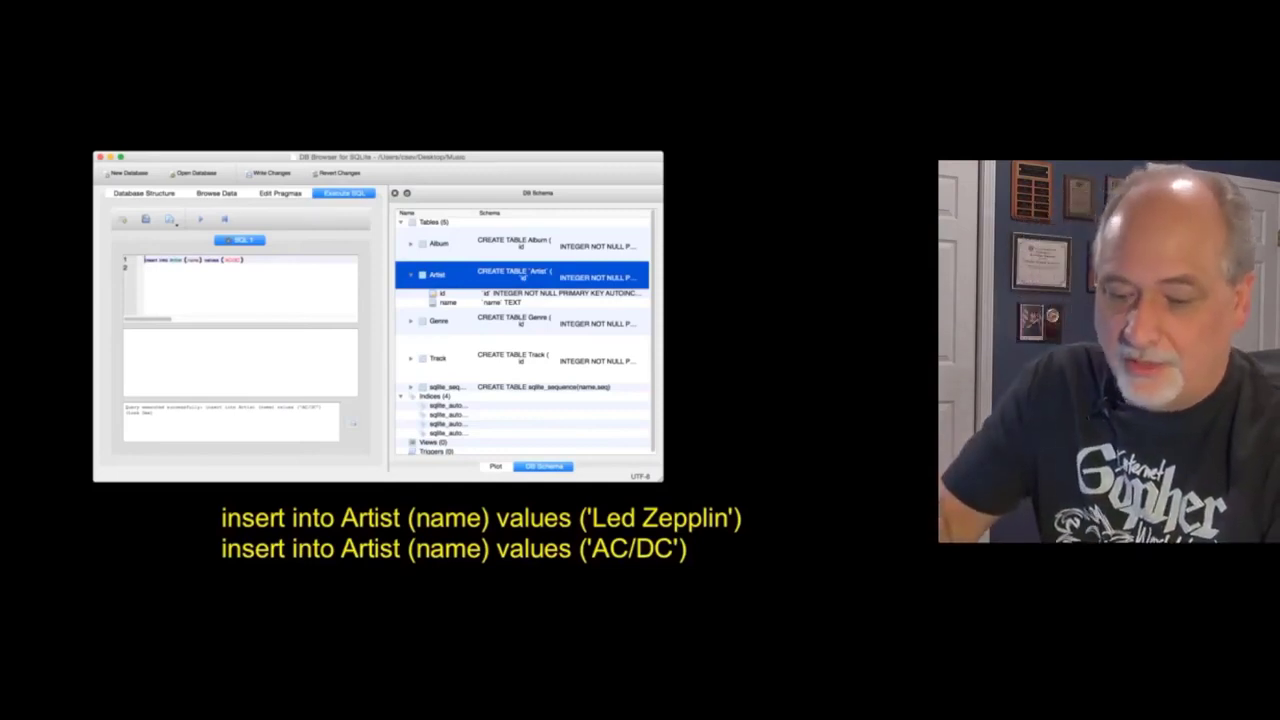
key("2")
left_click_drag(223, 491, 340, 494)
left_click_drag(378, 493, 387, 448)
mouse_move(422, 492)
left_mouse_down()
mouse_move(450, 481)
mouse_move(489, 497)
left_mouse_up()
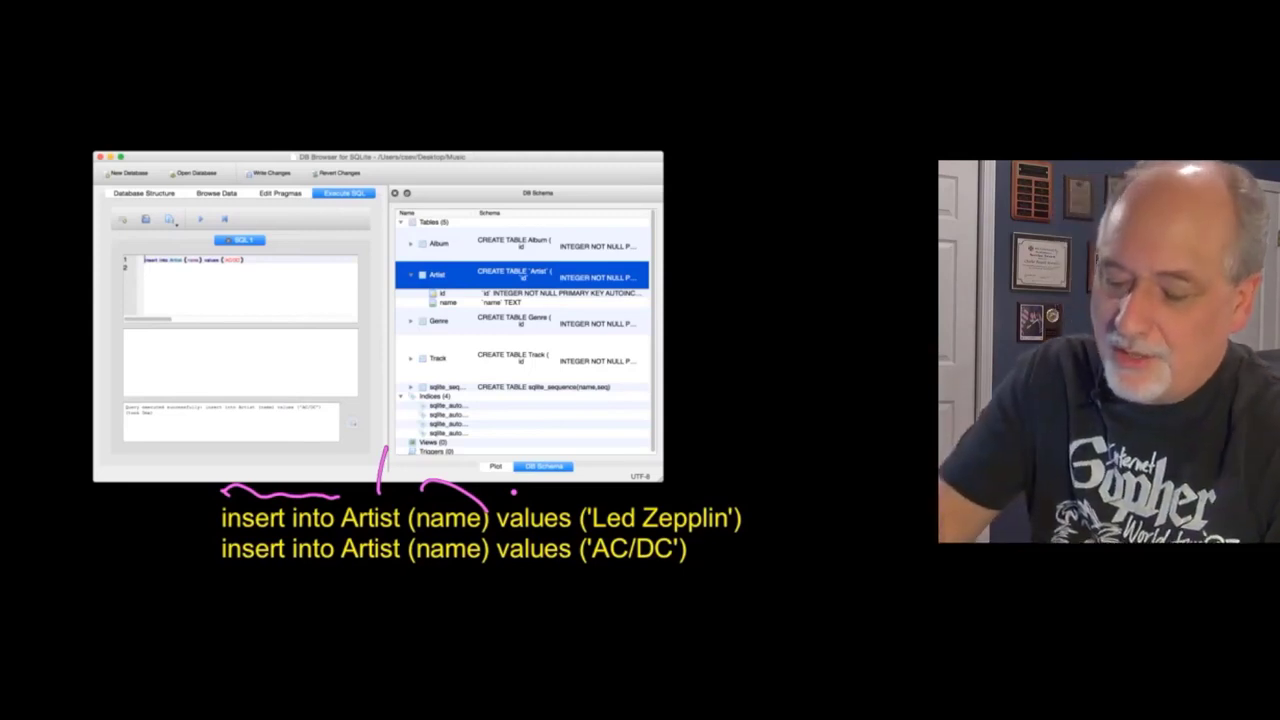
mouse_move(673, 495)
left_mouse_down()
mouse_move(470, 482)
mouse_move(523, 462)
left_mouse_up()
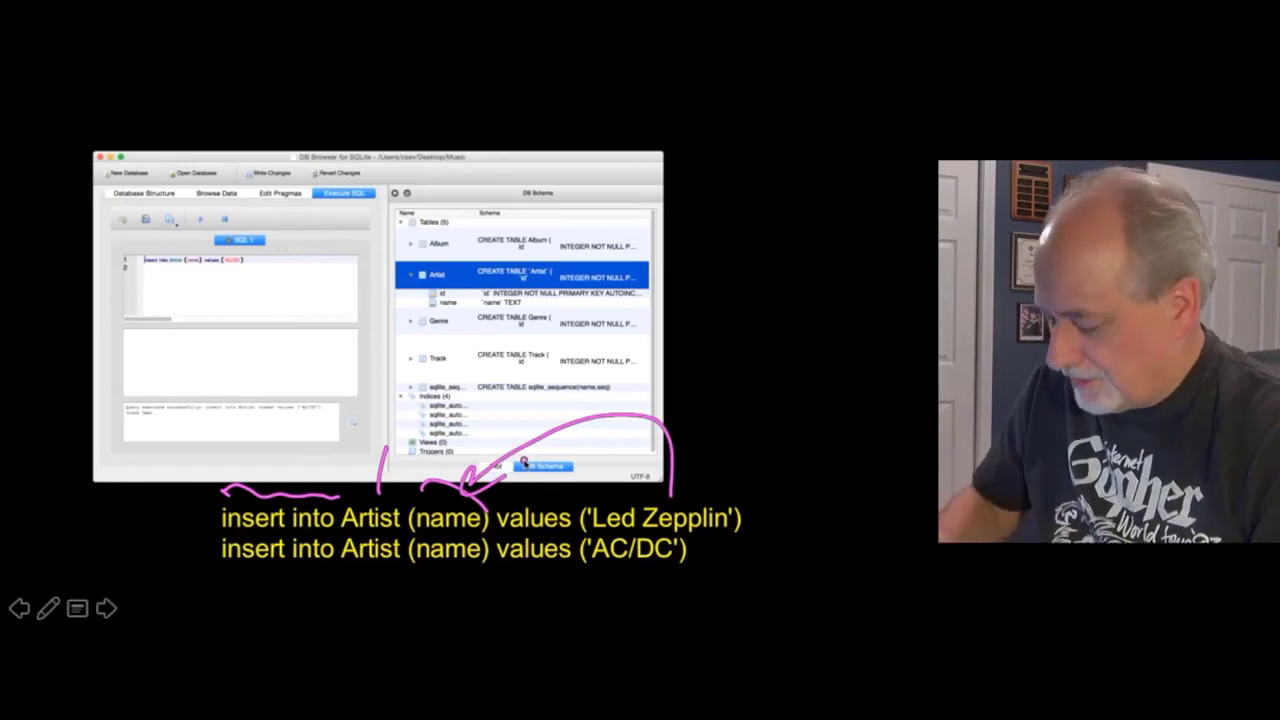
key("e")
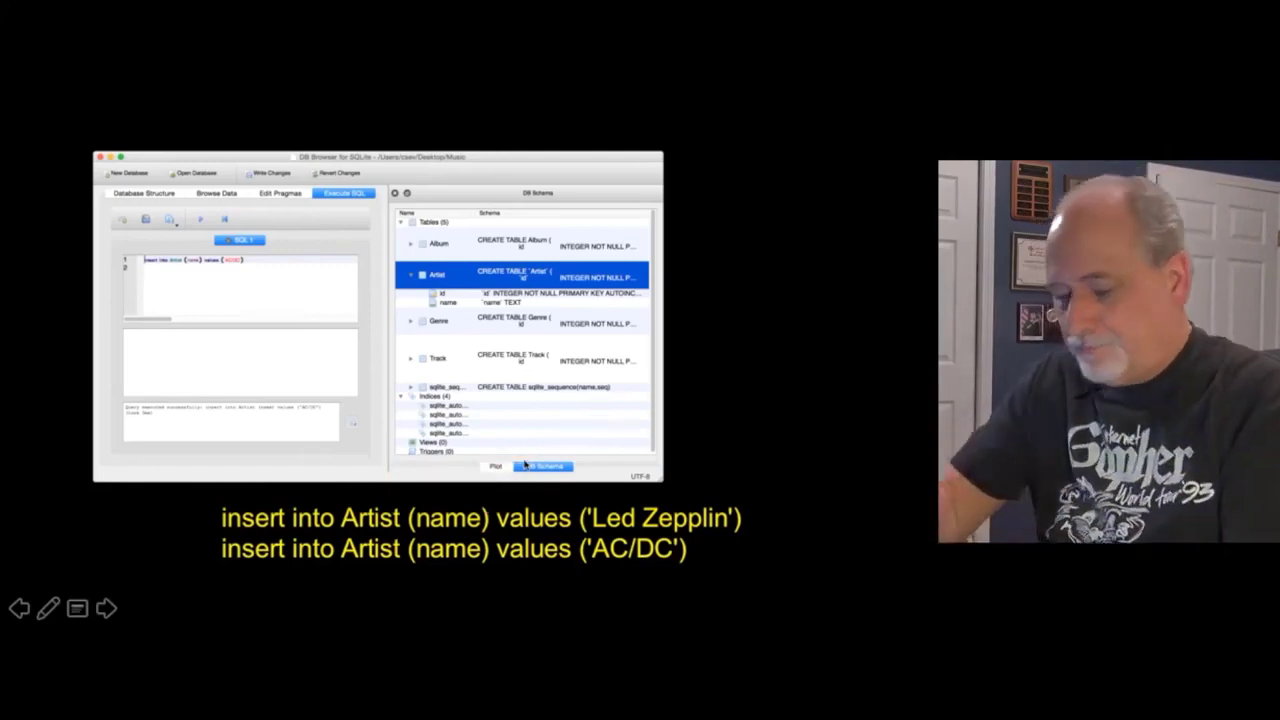
key("super+Tab")
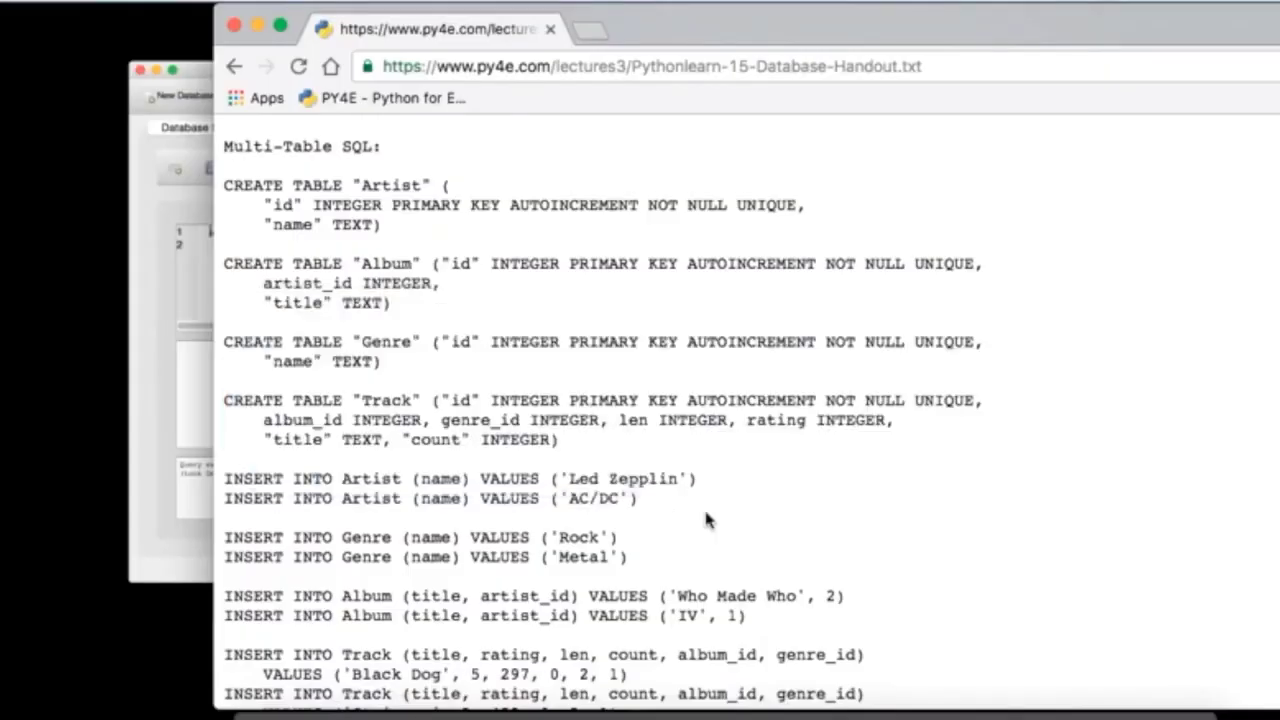
Step: Copy the Led Zepplin INSERT INTO Artist statement and execute it in the SQL editor
triple_click(690, 478)
key("super+c")
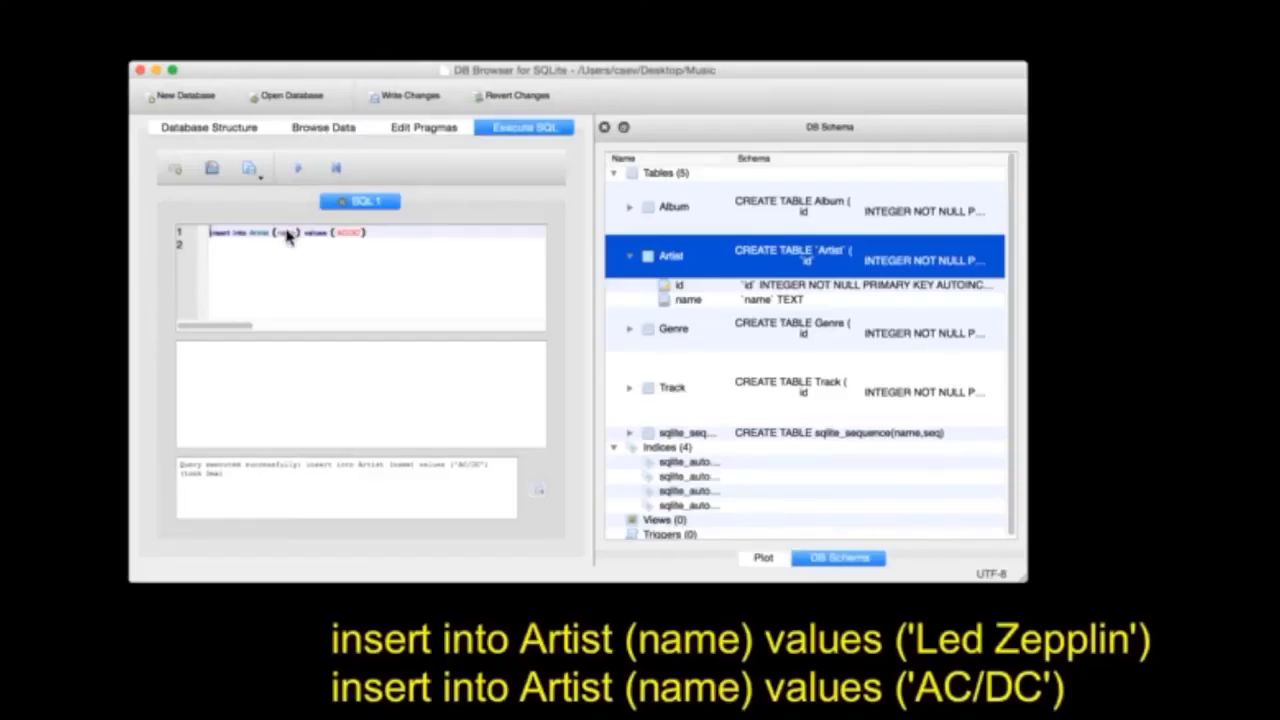
key("super+Tab")
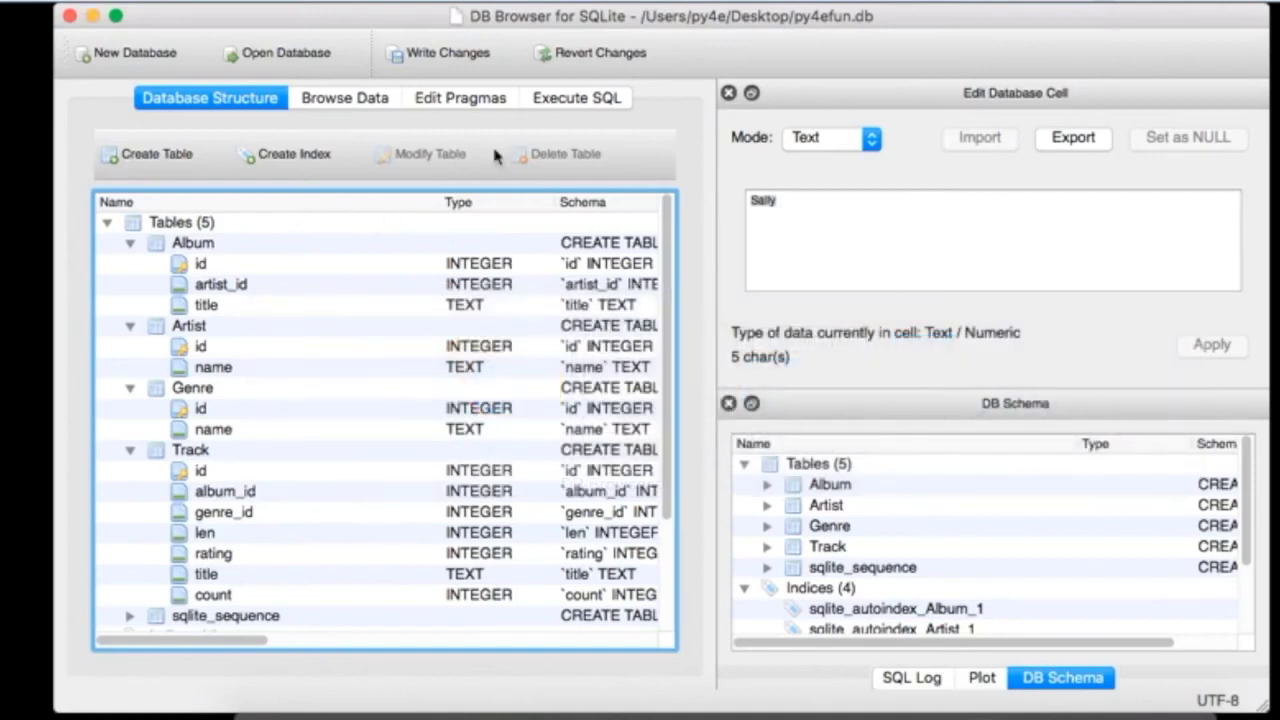
left_click(575, 98)
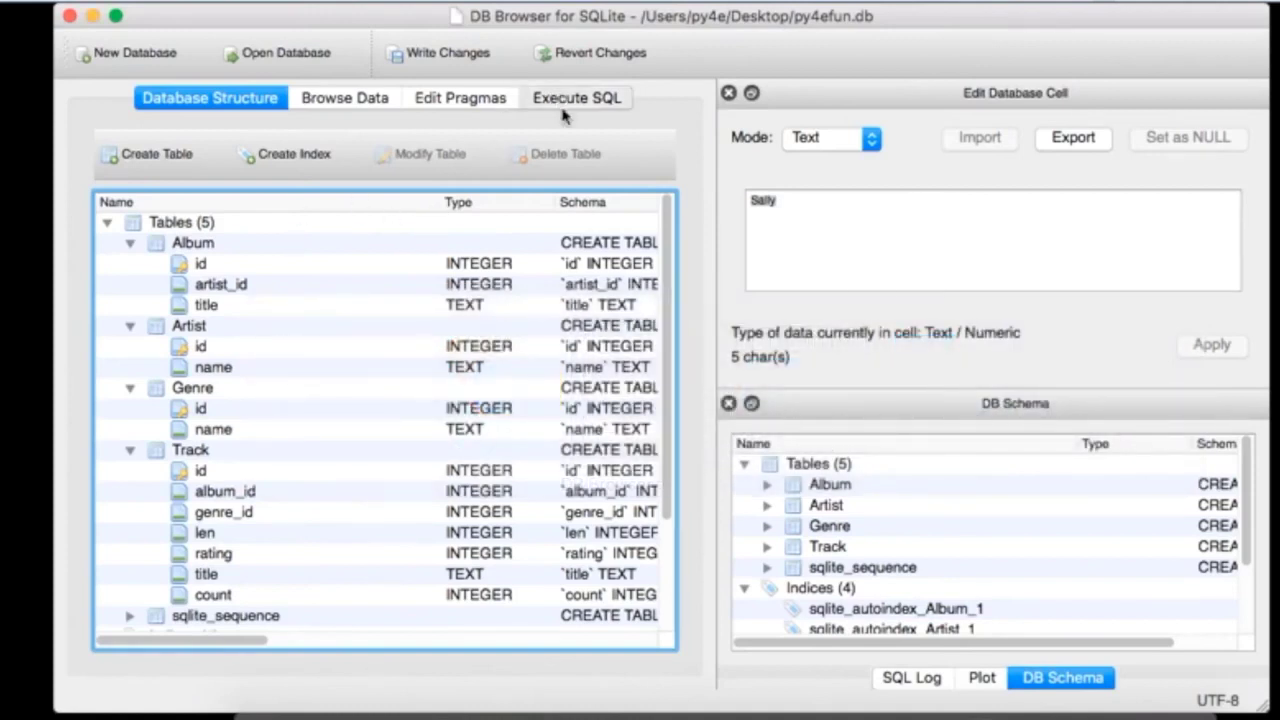
left_click_drag(437, 286, 150, 240)
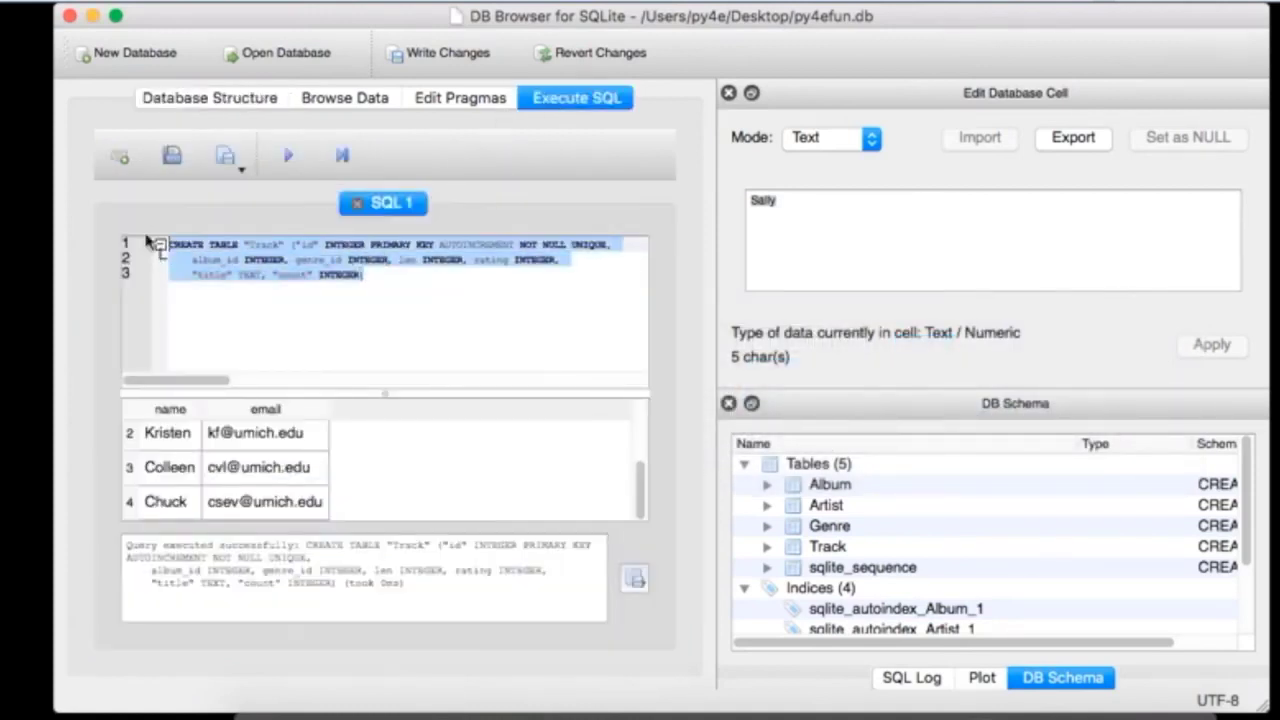
key("super+v")
left_click(289, 155)
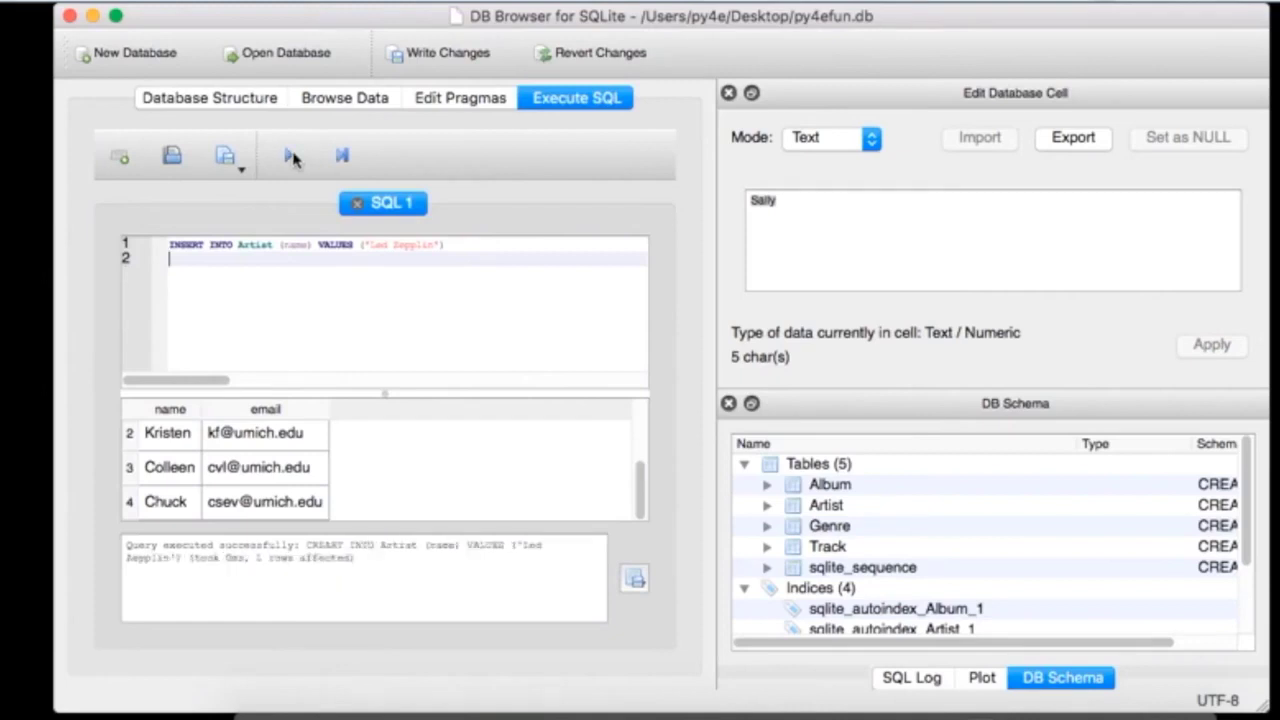
Step: Browse the Artist table's data to see the new row
left_click(248, 100)
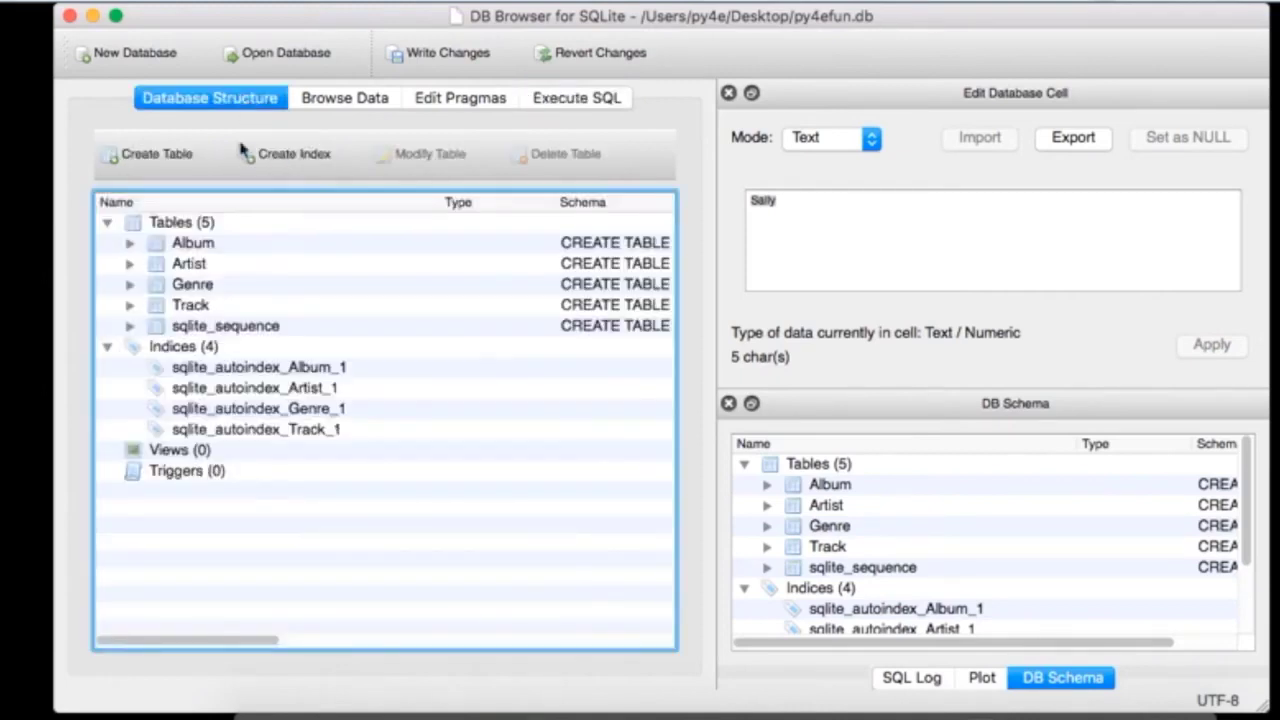
left_click(344, 98)
left_click(224, 145)
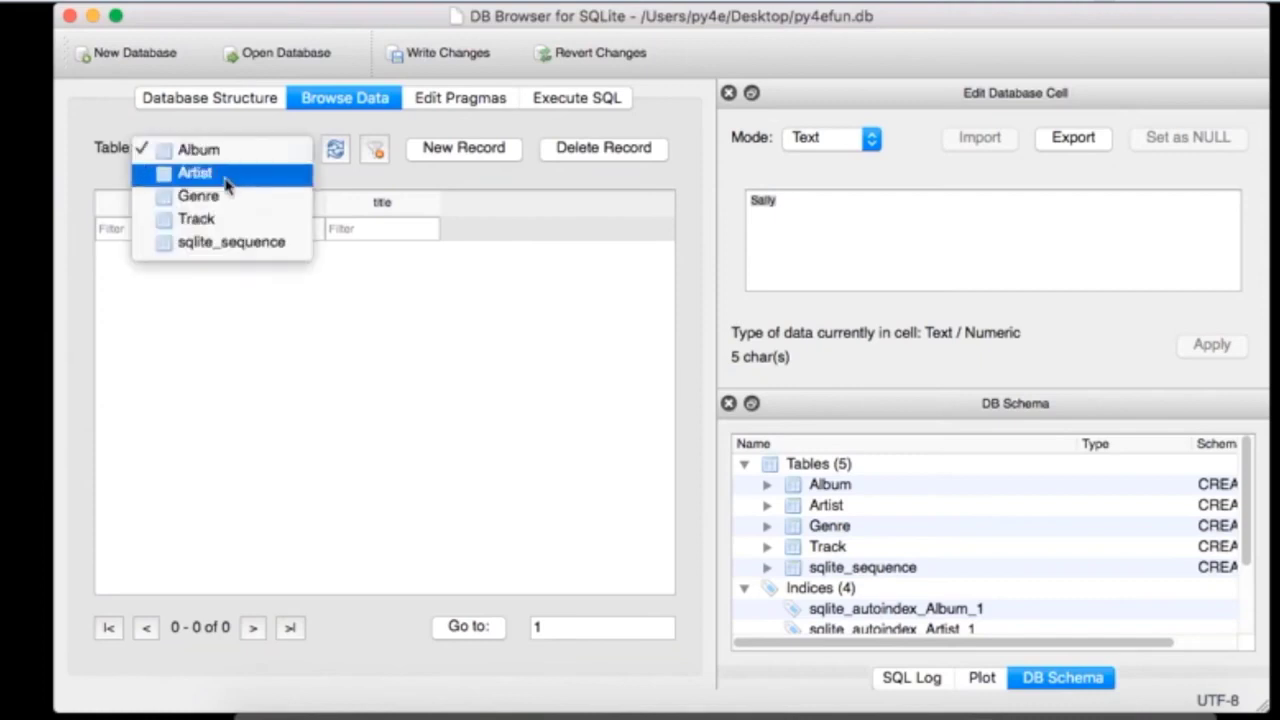
left_click(226, 177)
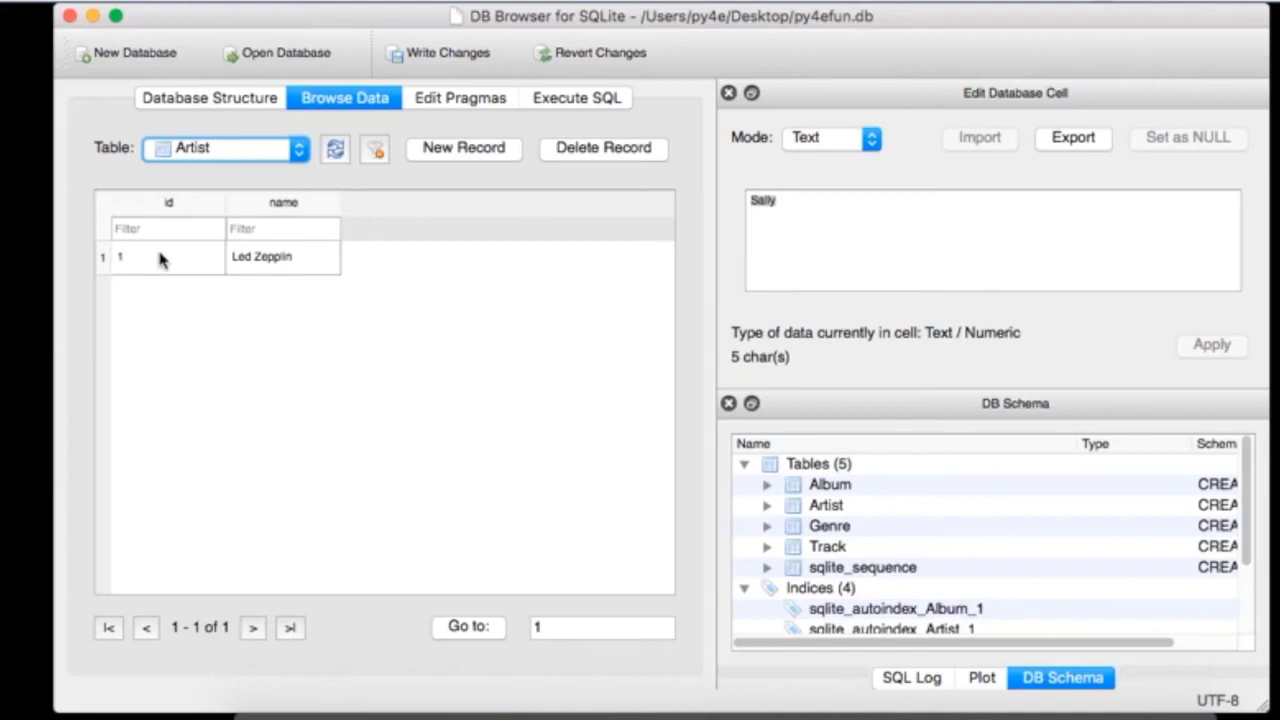
key("super+Tab")
key("super+Tab")
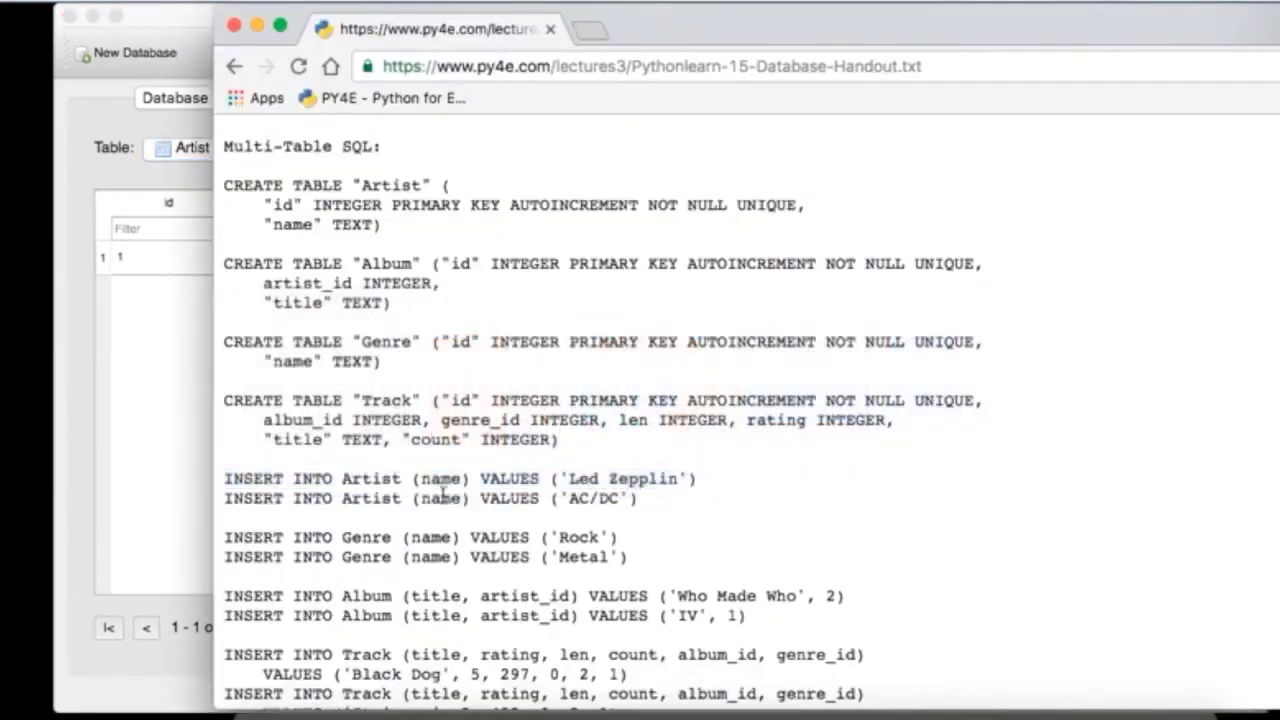
Step: Copy the AC/DC INSERT statement and execute it over the old Led Zepplin query
triple_click(443, 496)
key("super+c")
left_click(143, 436)
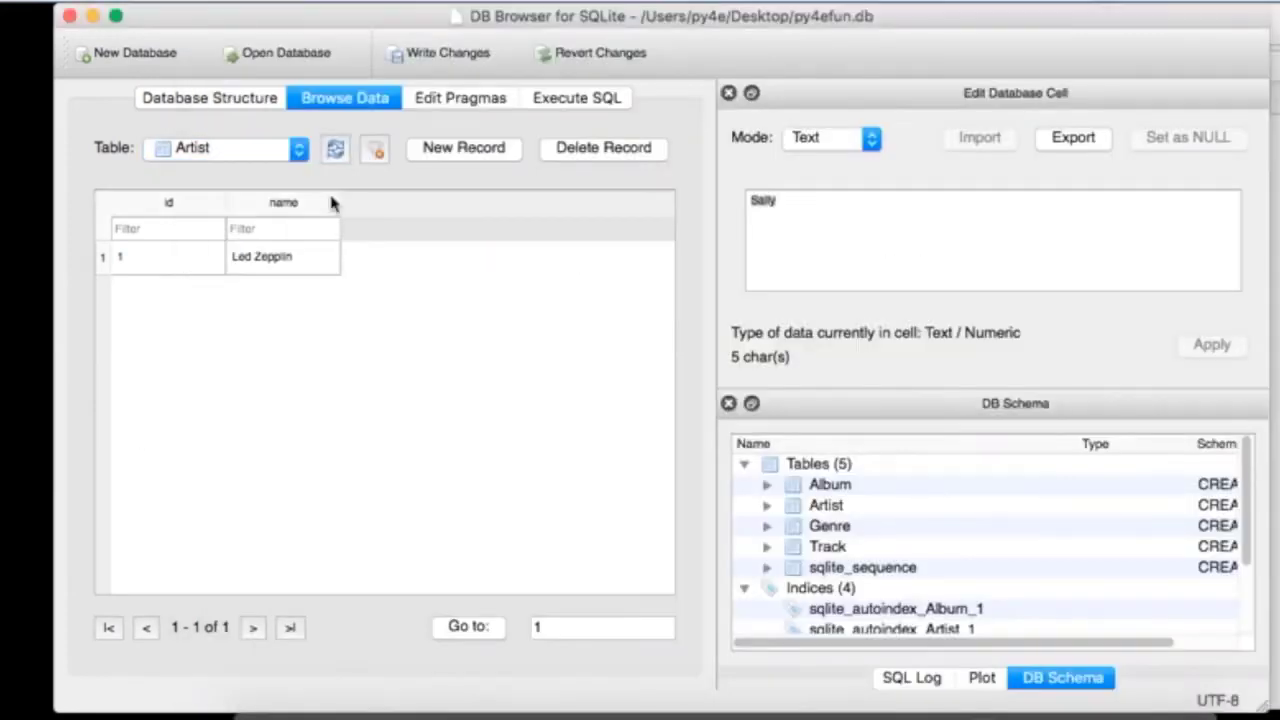
left_click(565, 98)
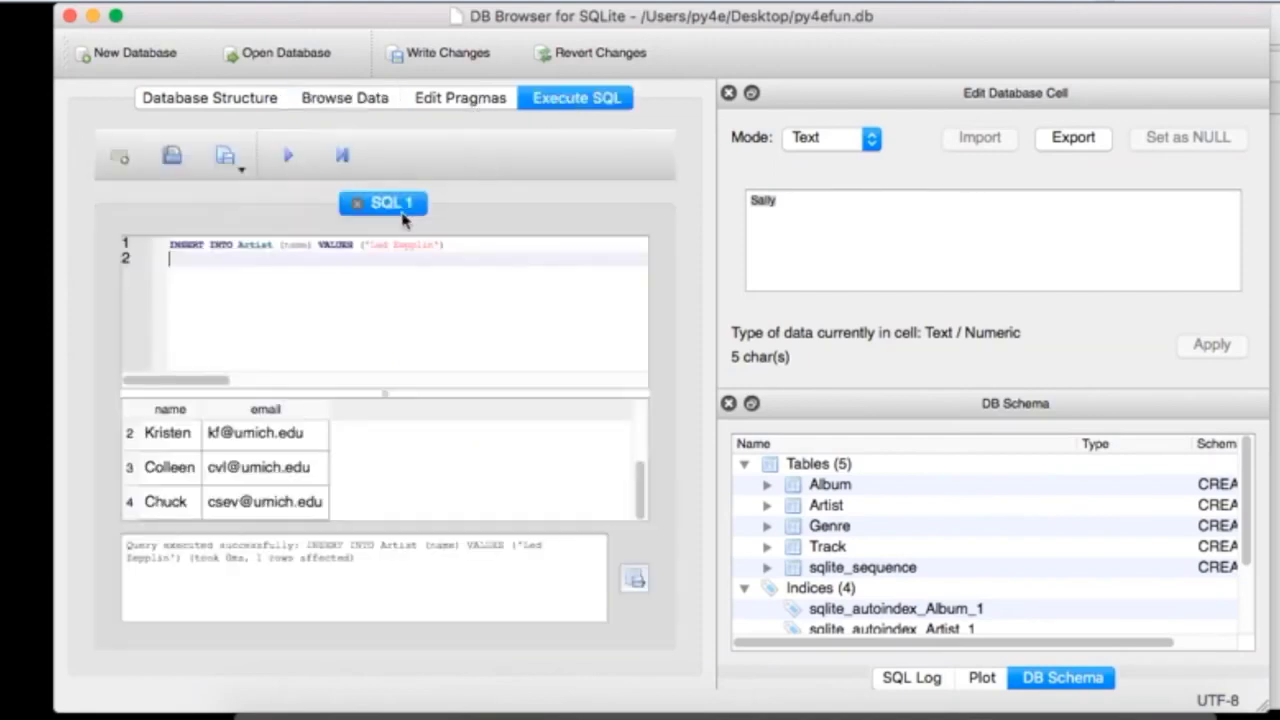
key("super+a")
key("super+v")
left_click(289, 157)
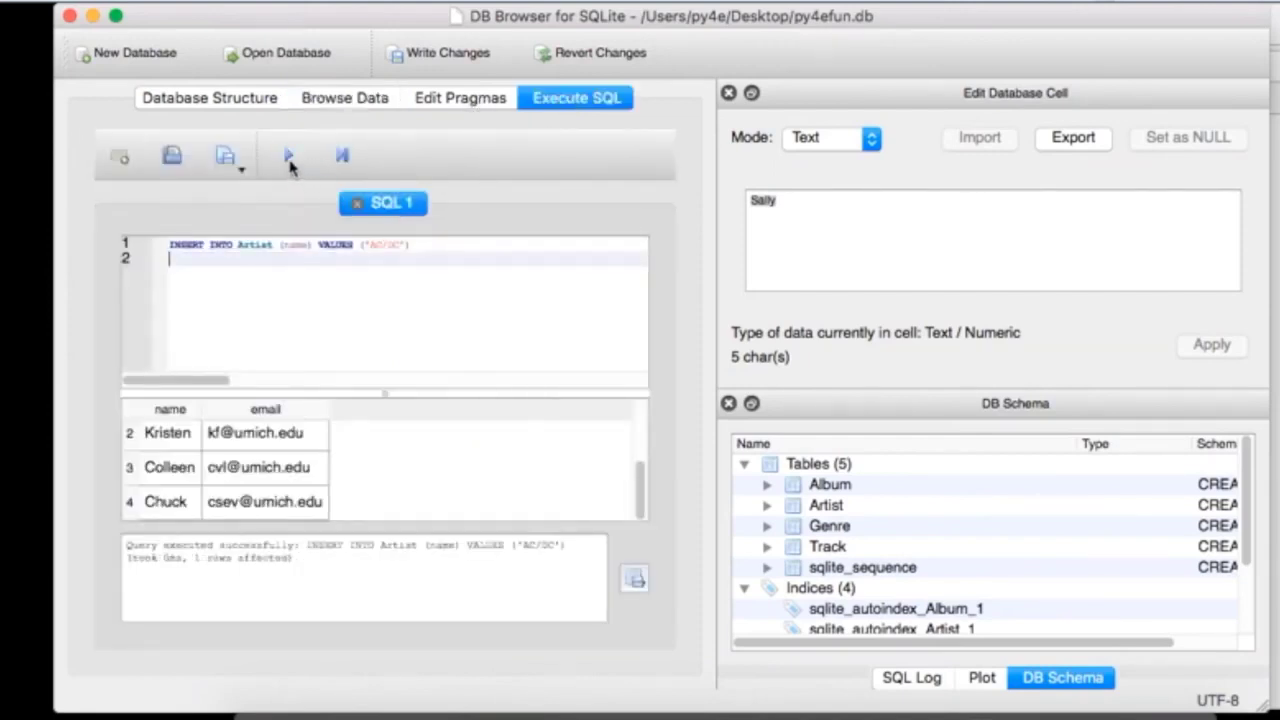
Step: Browse the Artist table to confirm the Led Zepplin and AC/DC rows
left_click(330, 98)
left_click(212, 152)
left_click(218, 174)
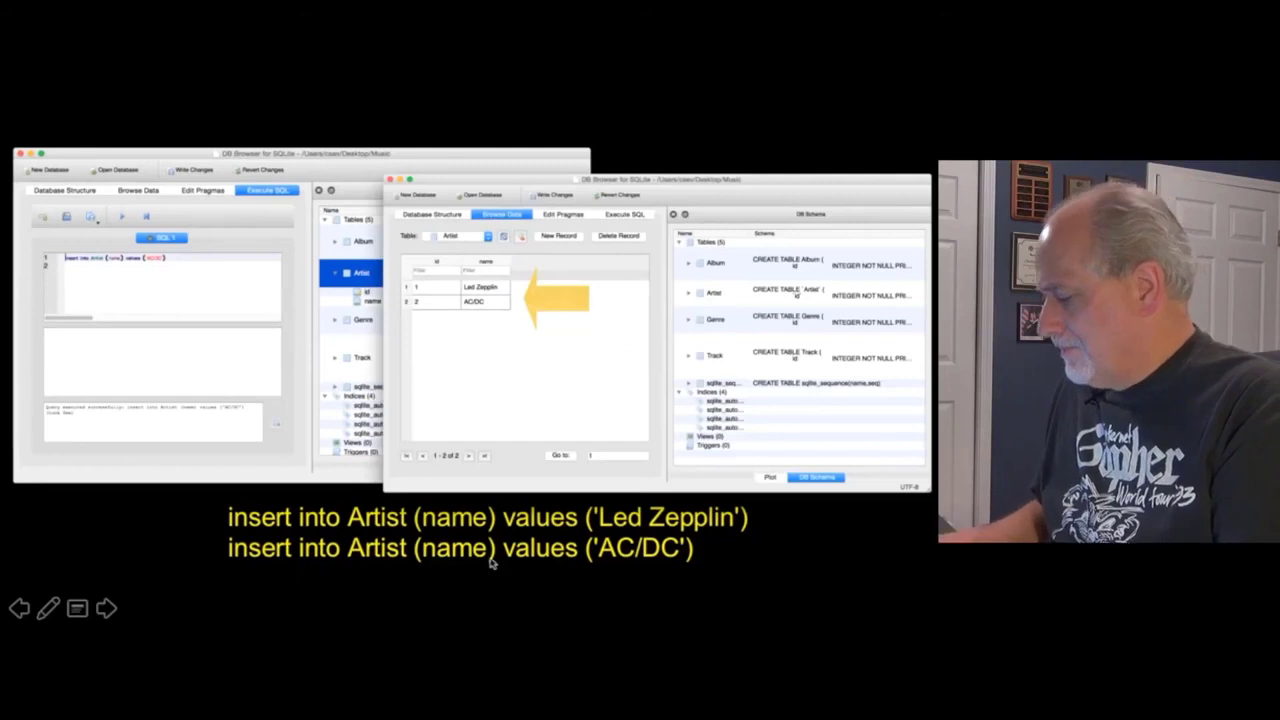
Step: Advance to the Genre insert slide, then scroll the handout to the INSERT INTO Genre statements
key("Right")
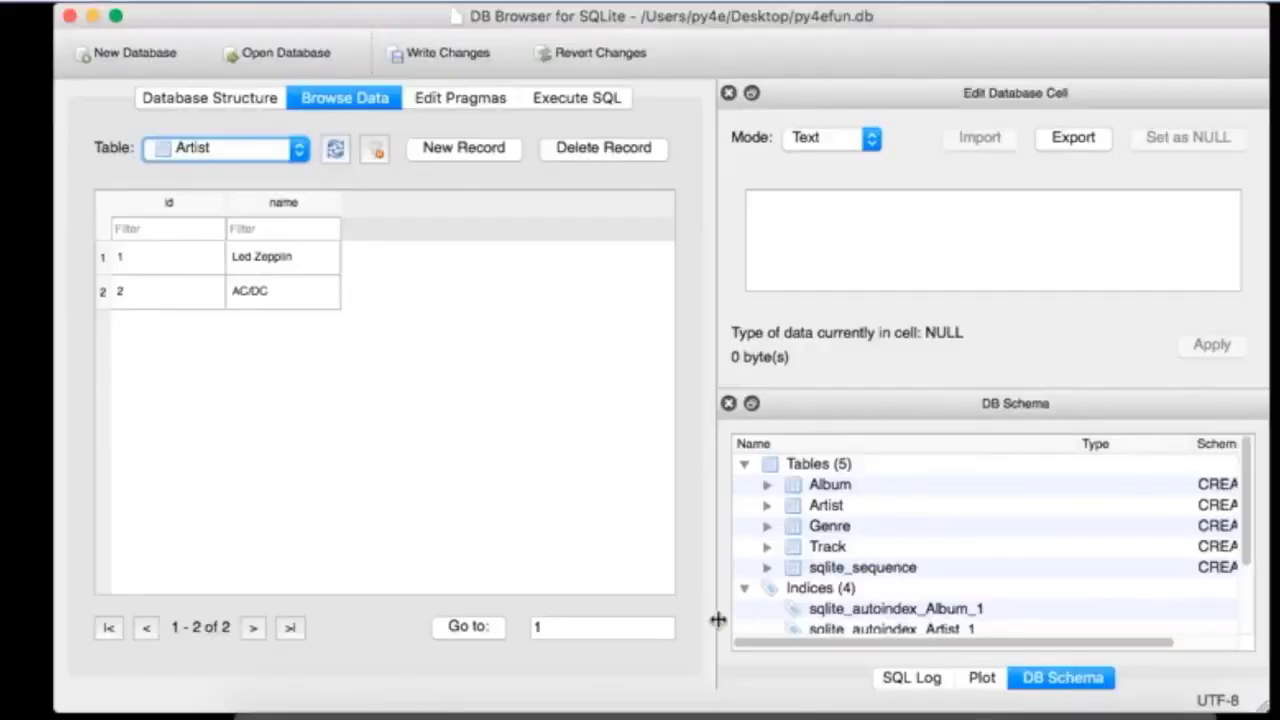
key("super+Tab")
scroll(670, 475, "down", 3)
Step: Paste the Rock and Metal Genre INSERTs, add the missing semicolon, and execute them
left_click_drag(640, 433, 205, 411)
key("super+c")
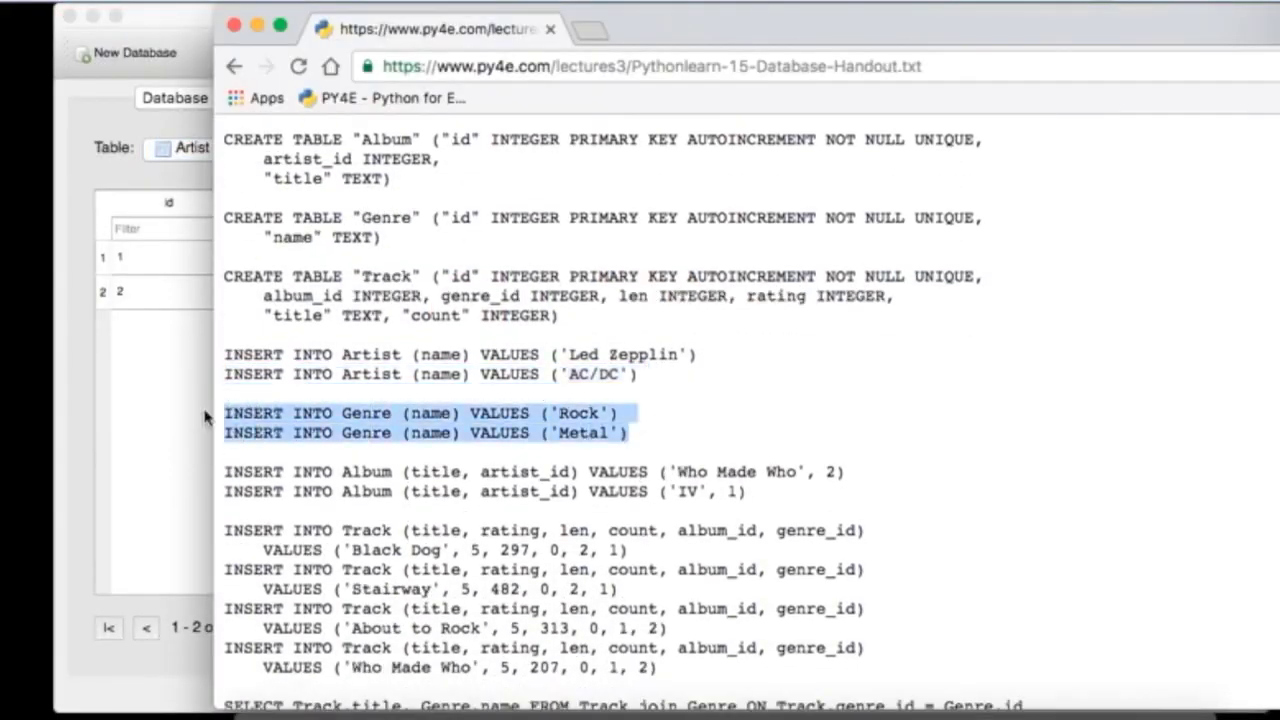
left_click(178, 418)
left_click(598, 94)
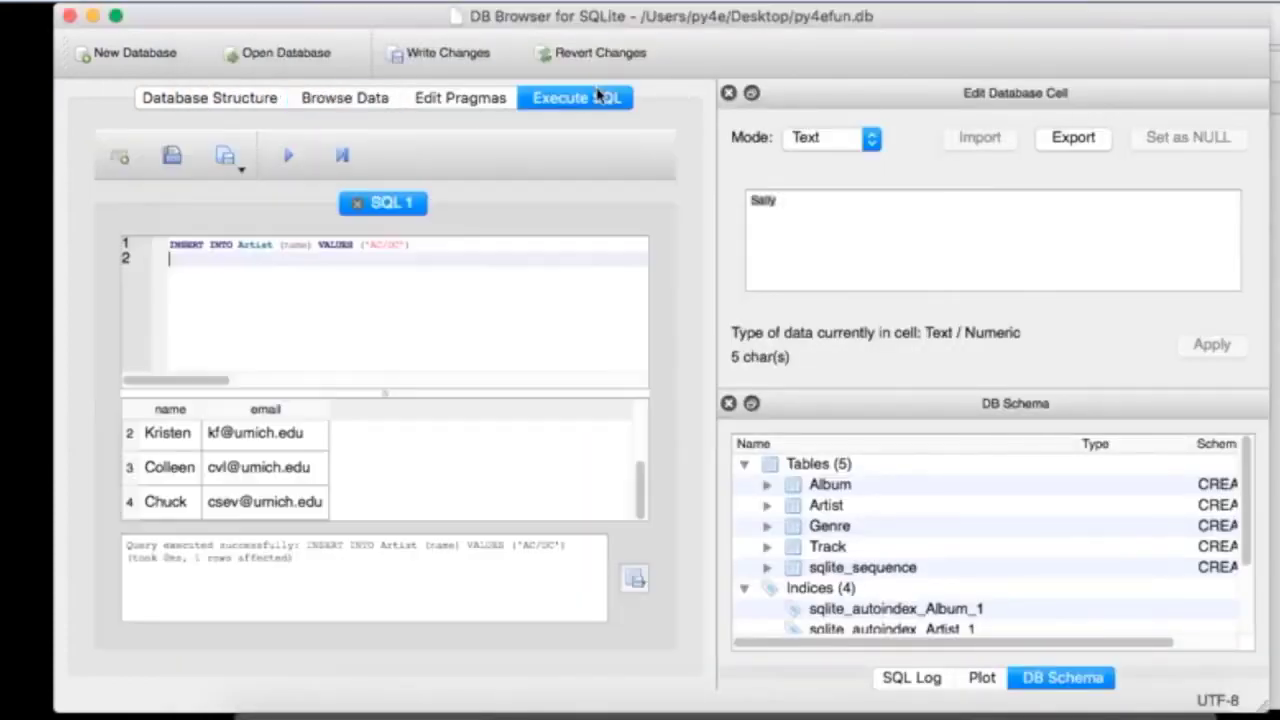
key("super+a")
key("super+v")
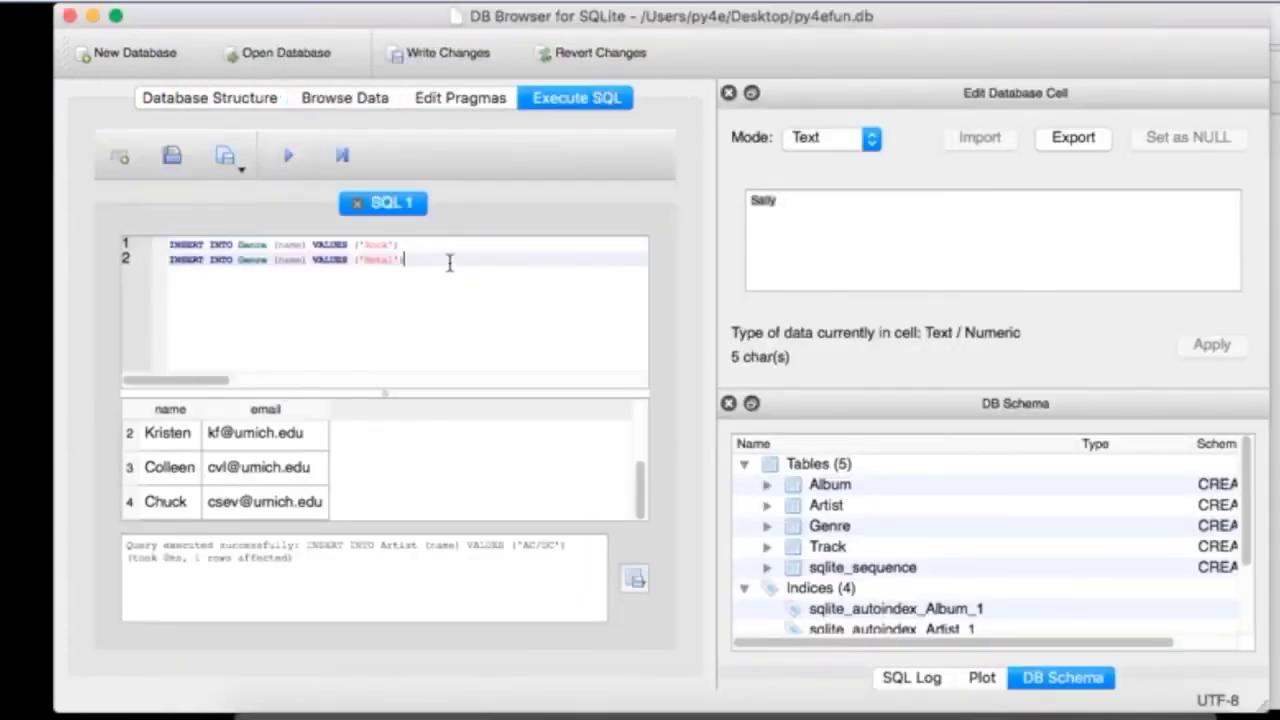
type(";")
key("Down")
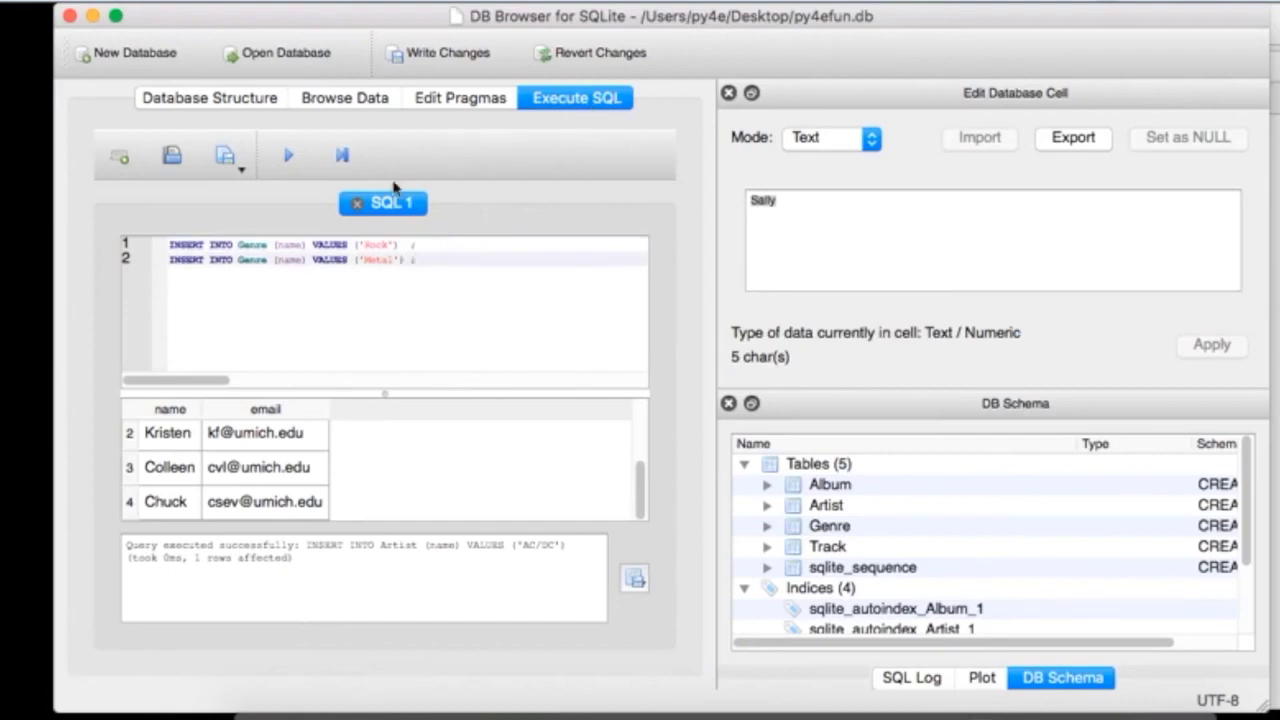
left_click(288, 155)
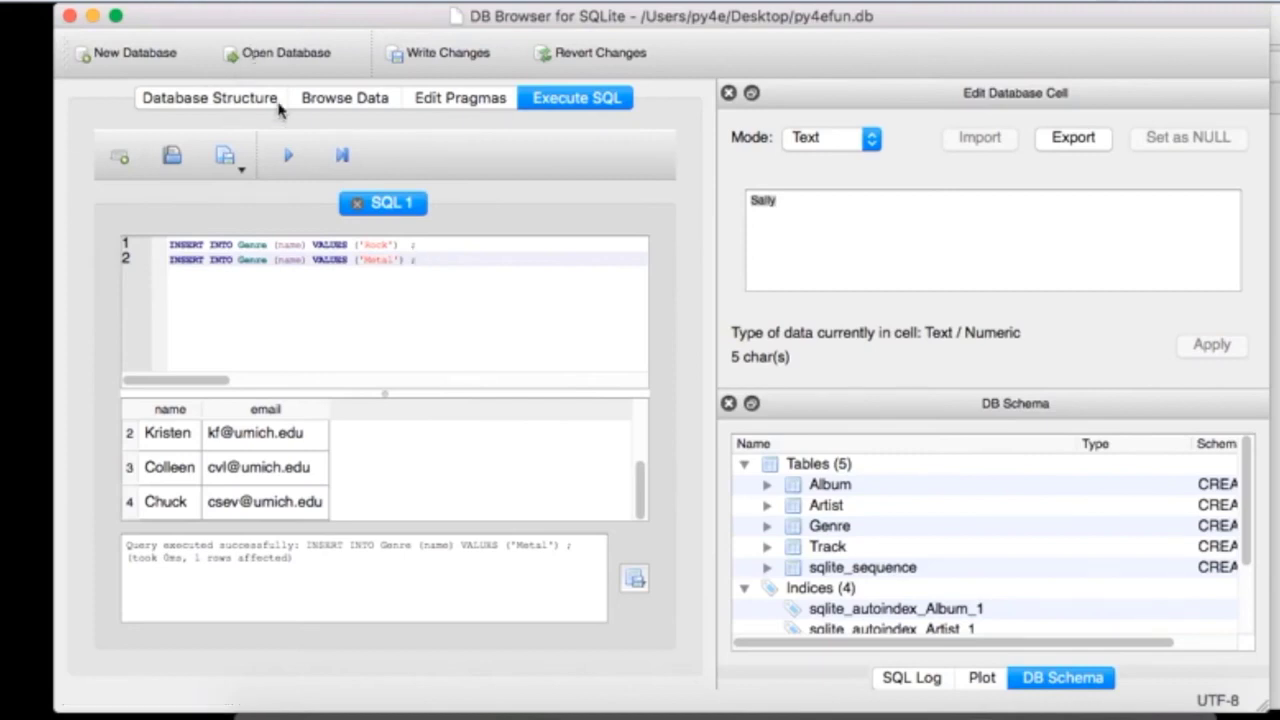
Step: Browse the Genre table's data to check the Rock and Metal rows
left_click(298, 103)
left_click(229, 148)
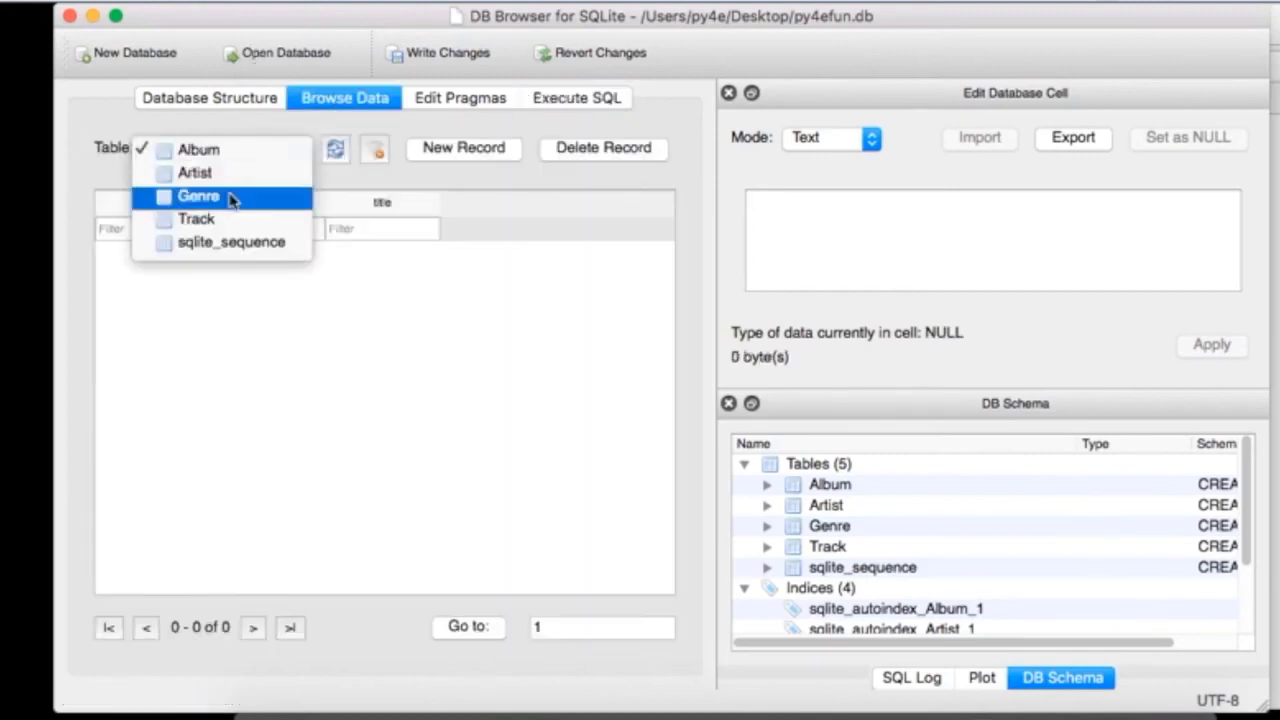
left_click(234, 197)
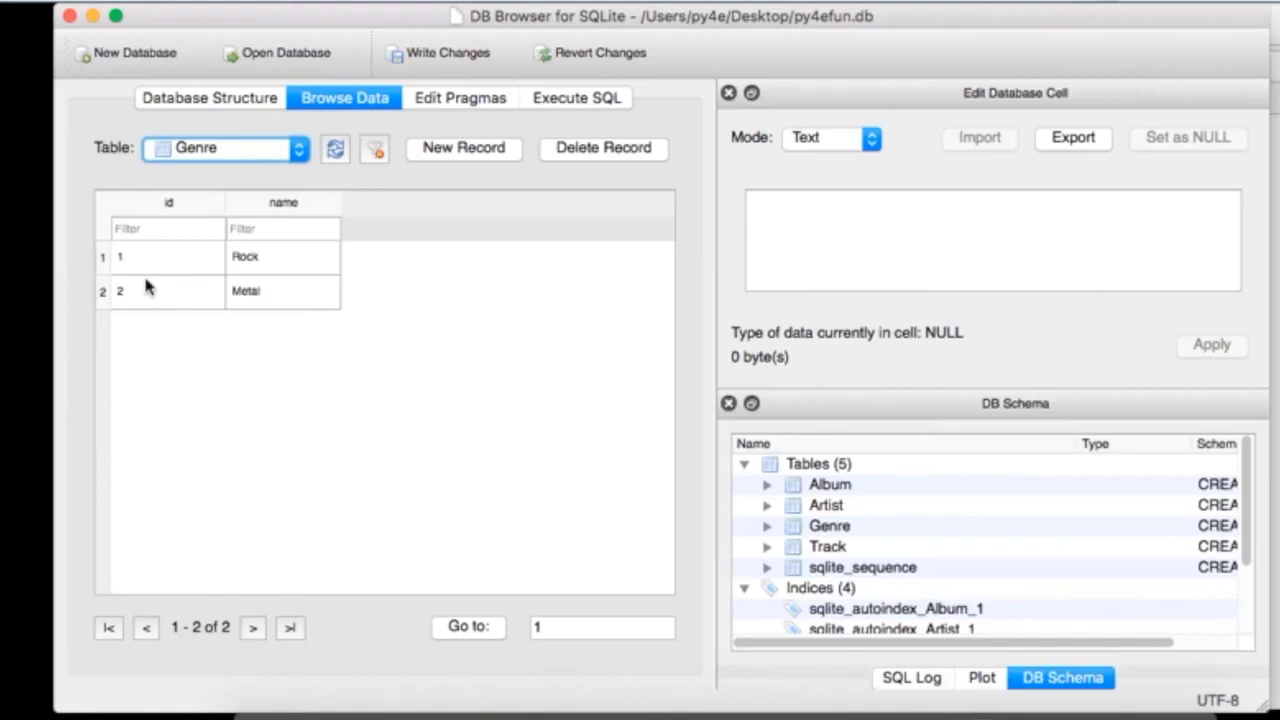
key("super+Tab")
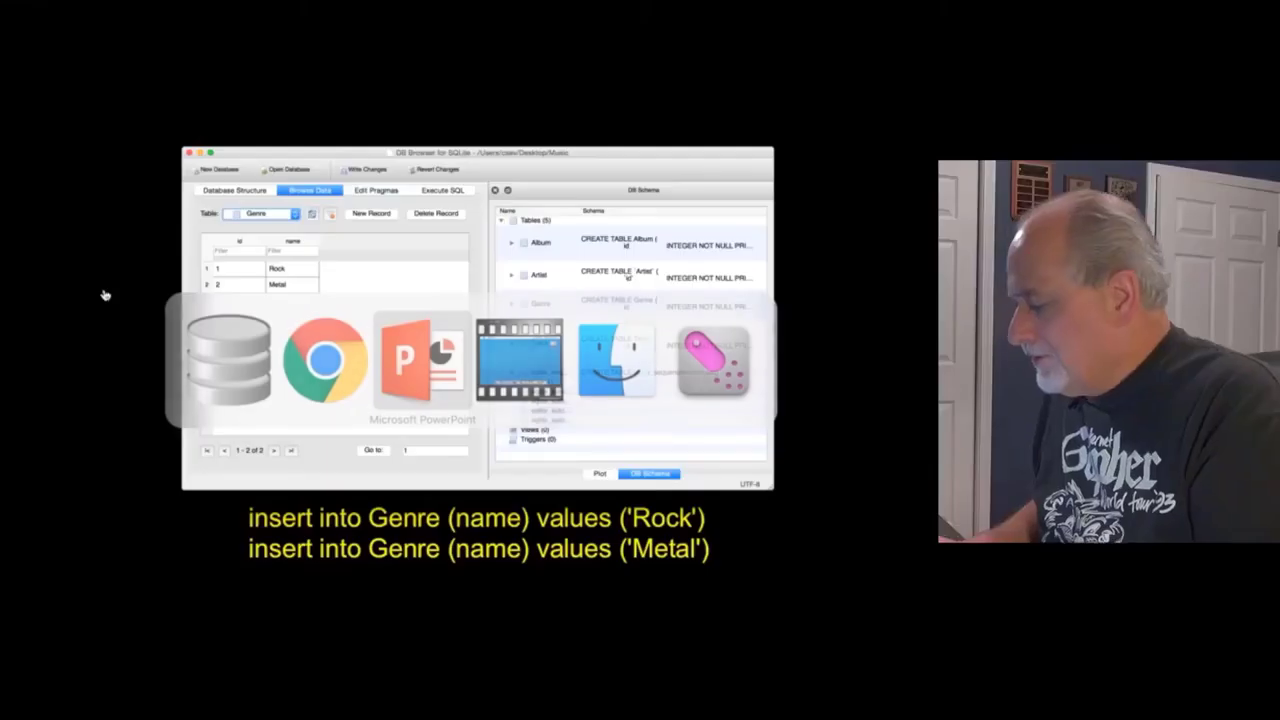
key("Escape")
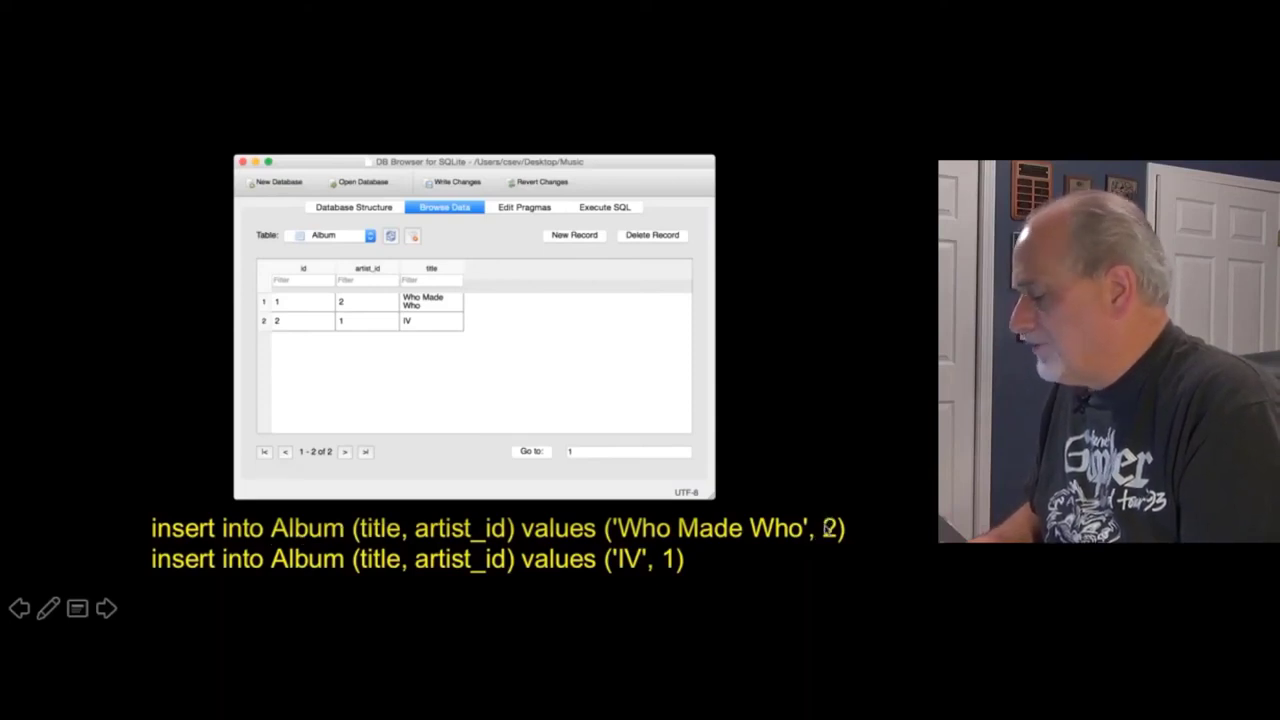
Step: Copy the two Album INSERT statements from the SQL handout
key("Escape")
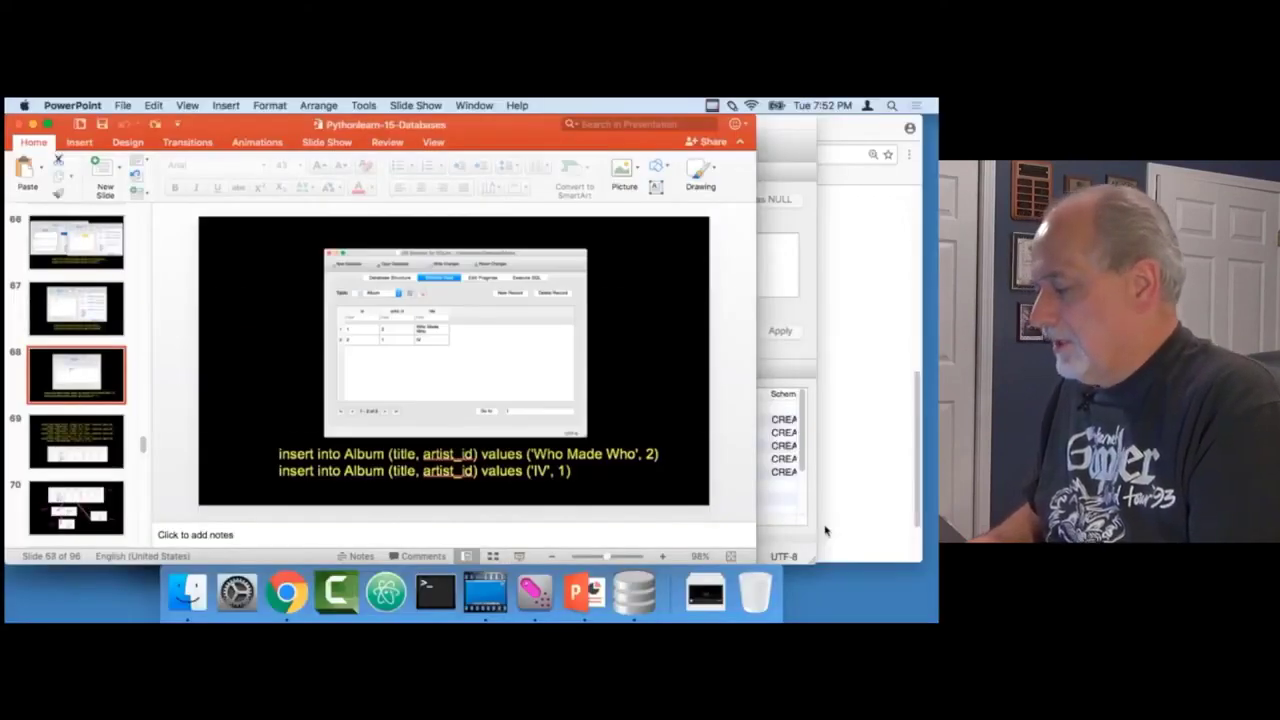
key("super+Tab")
key("super+Tab")
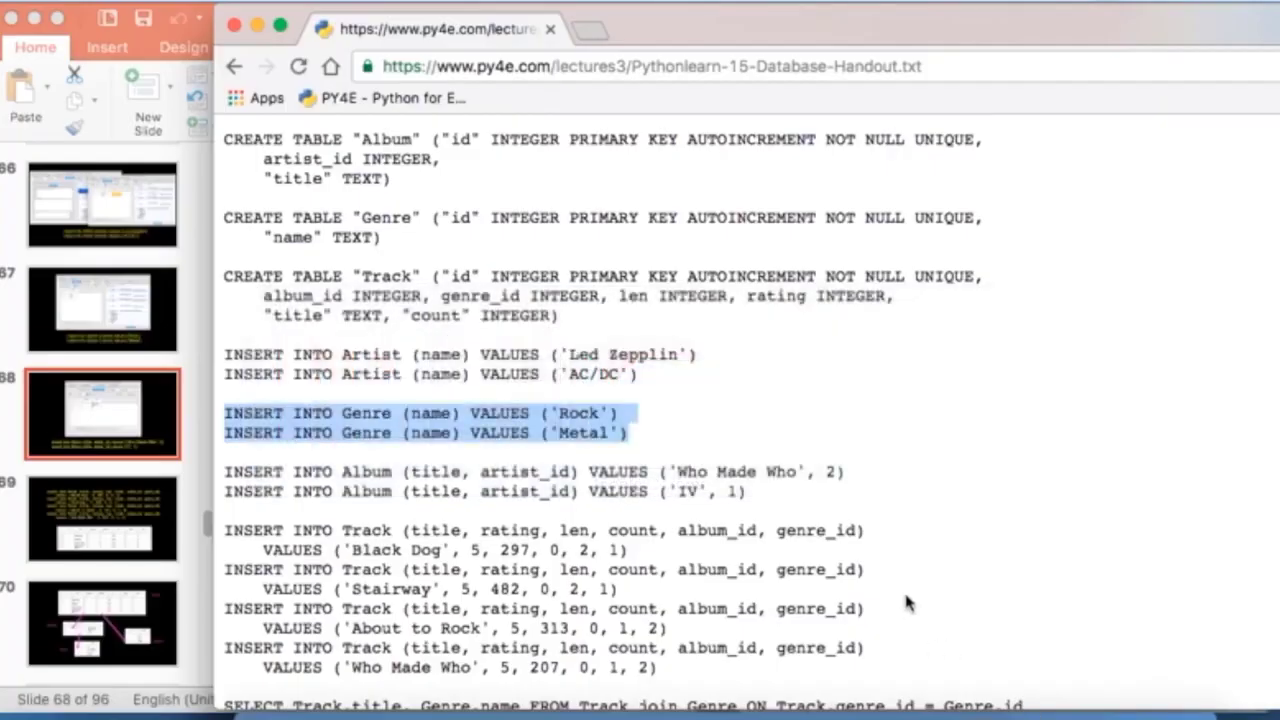
scroll(907, 603, "down", 3)
left_click_drag(762, 392, 171, 377)
left_click(172, 385)
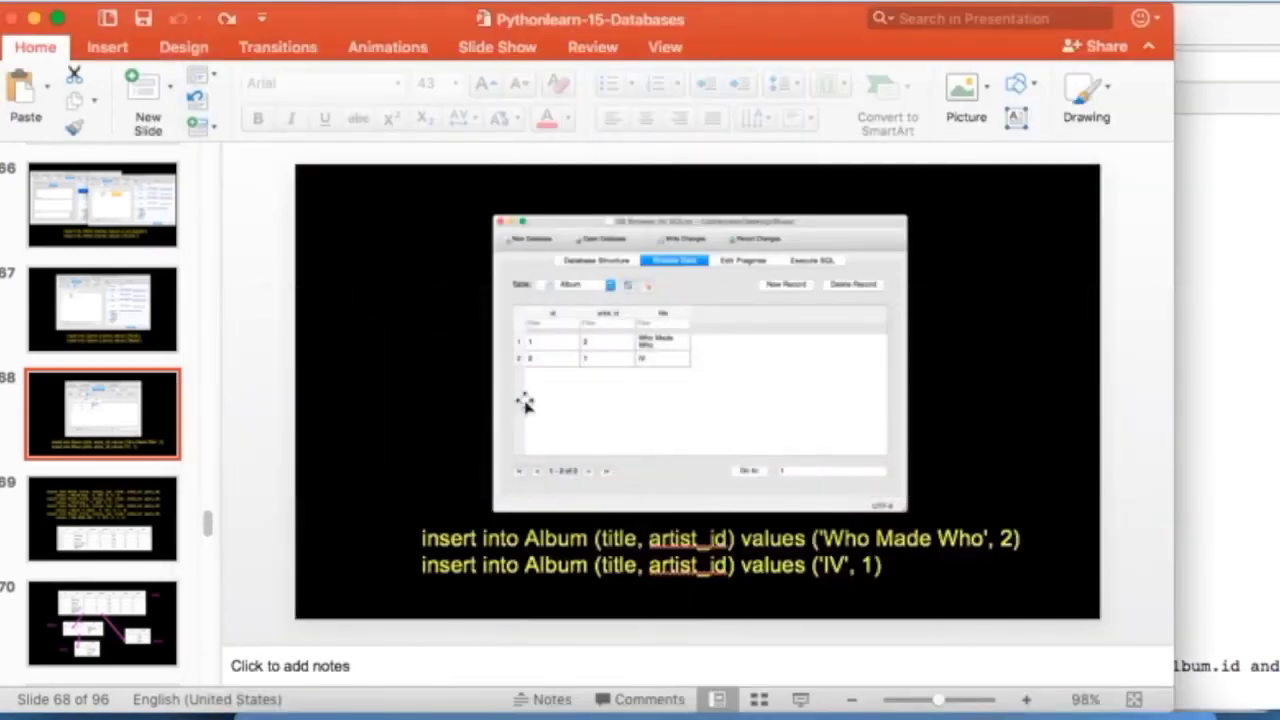
Step: Replace the Genre statements in Execute SQL with the Who Made Who and IV INSERTs, adding semicolons
key("super+Tab")
key("super+Tab")
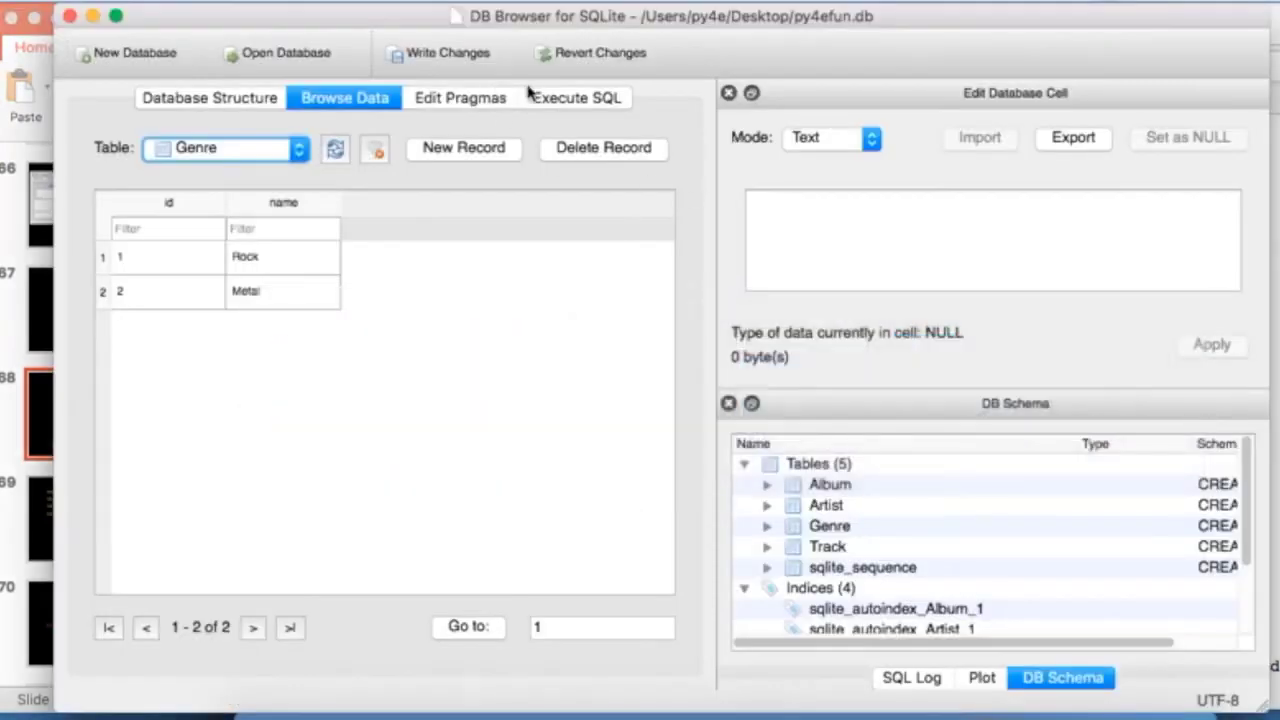
left_click(574, 100)
key("super+a")
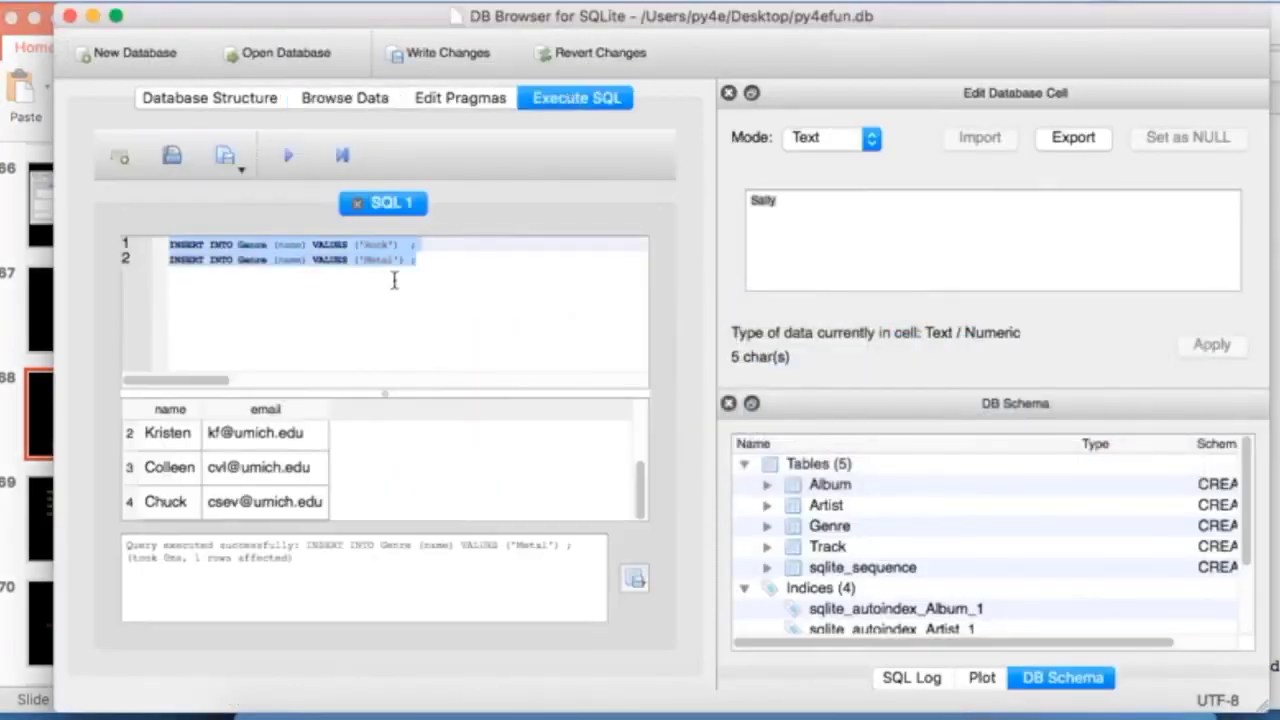
type("INSERT INTO Album (title, artist_id) VALUES ('Who Made Who', 2) ; INSERT INTO Album (title, artist_id) VALUES ('IV', 1) ;")
left_click(549, 246)
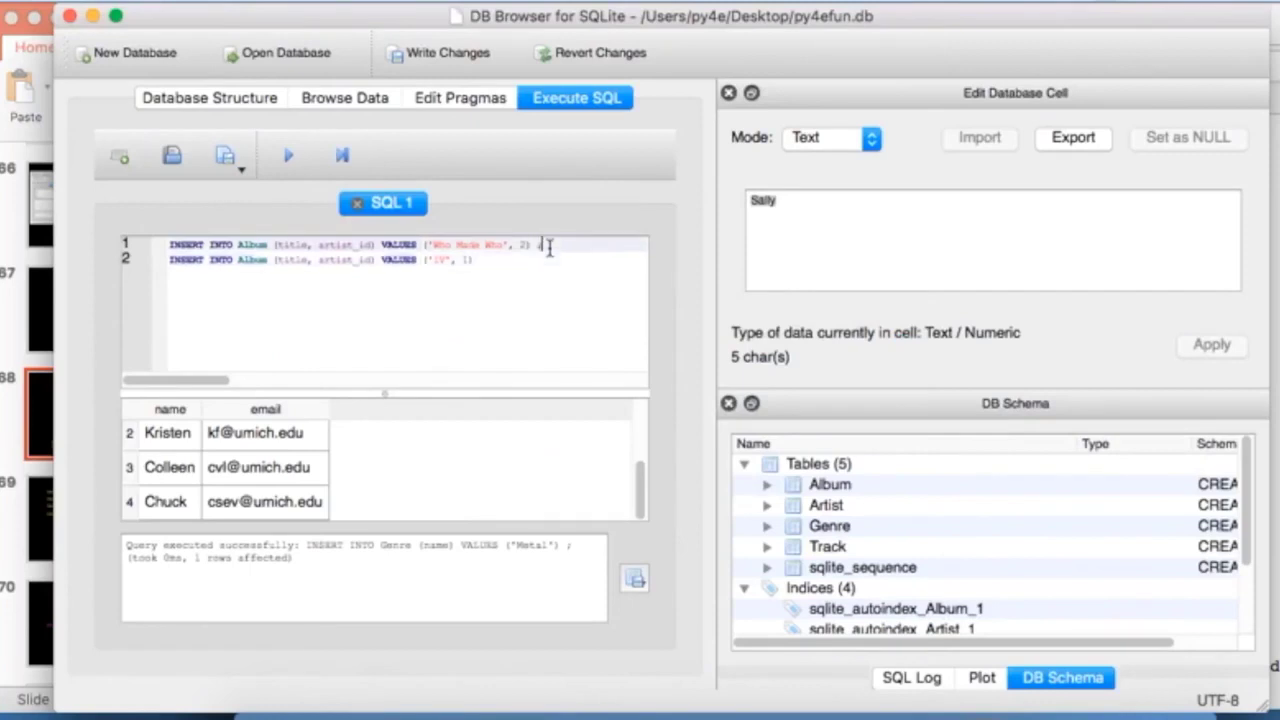
key("Down")
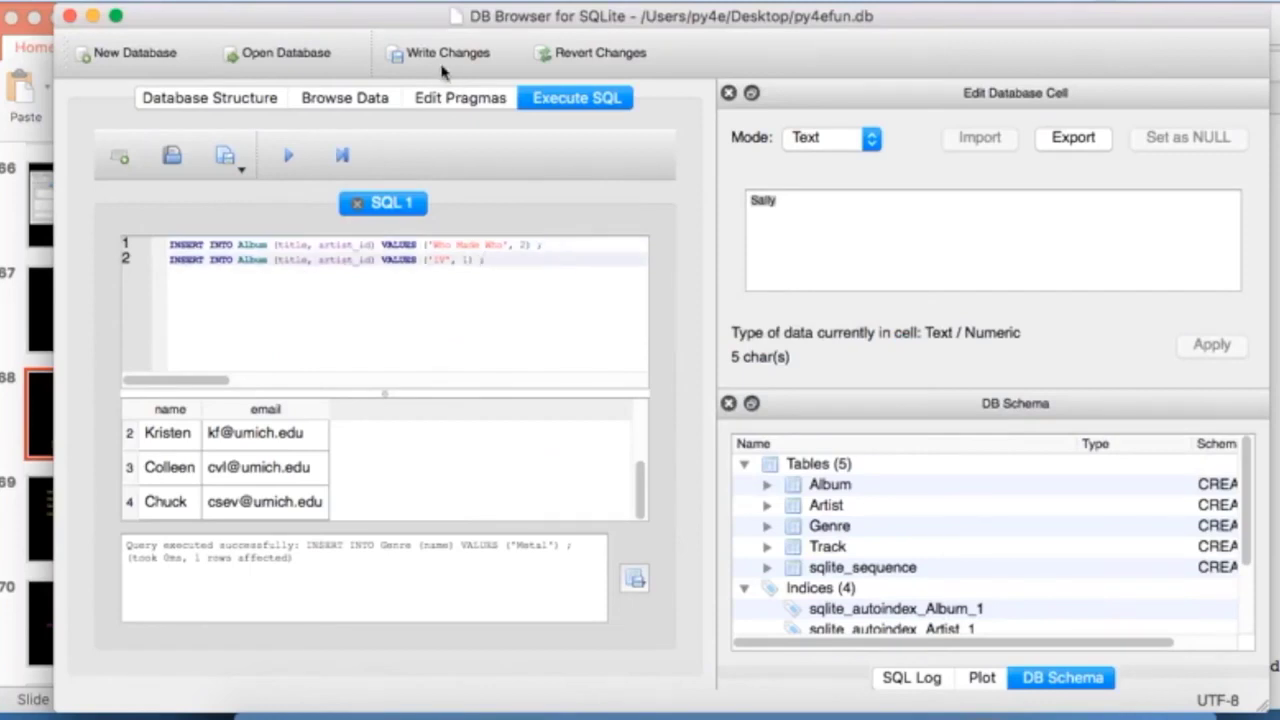
Step: Browse the Album table to check its two rows: Who Made Who (artist 2) and IV (artist 1)
left_click(239, 104)
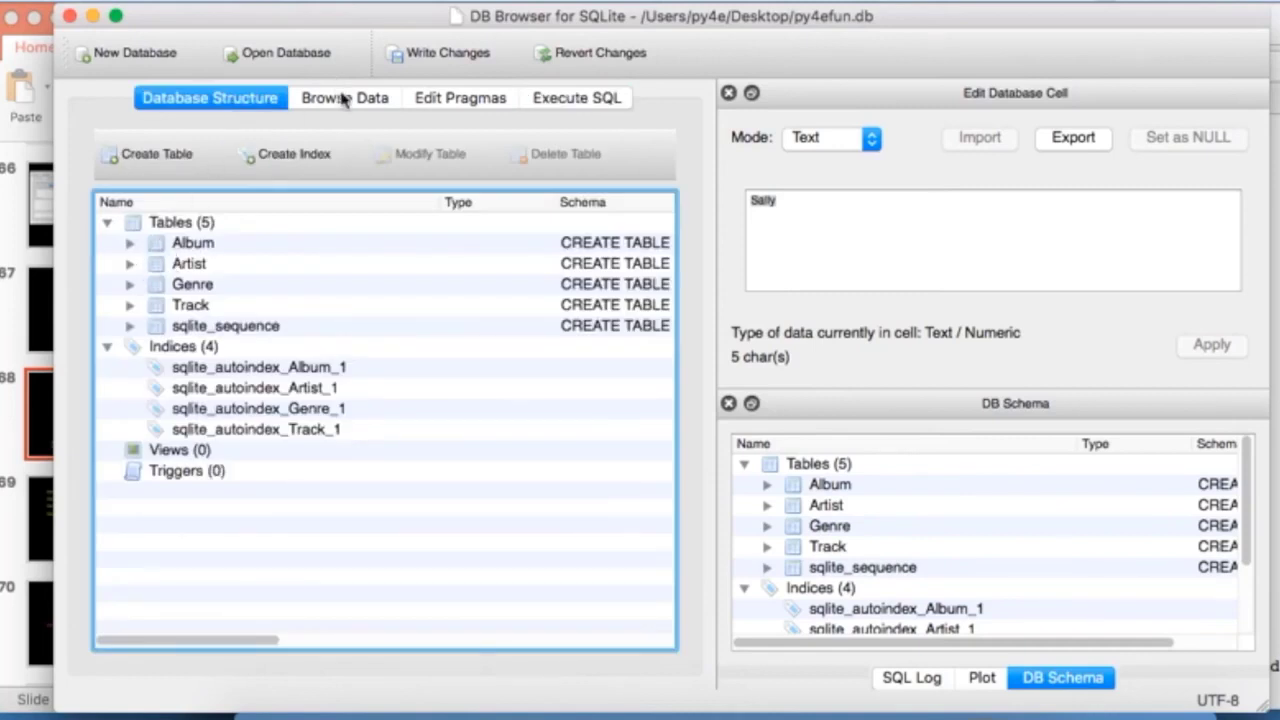
left_click(343, 98)
left_click(243, 150)
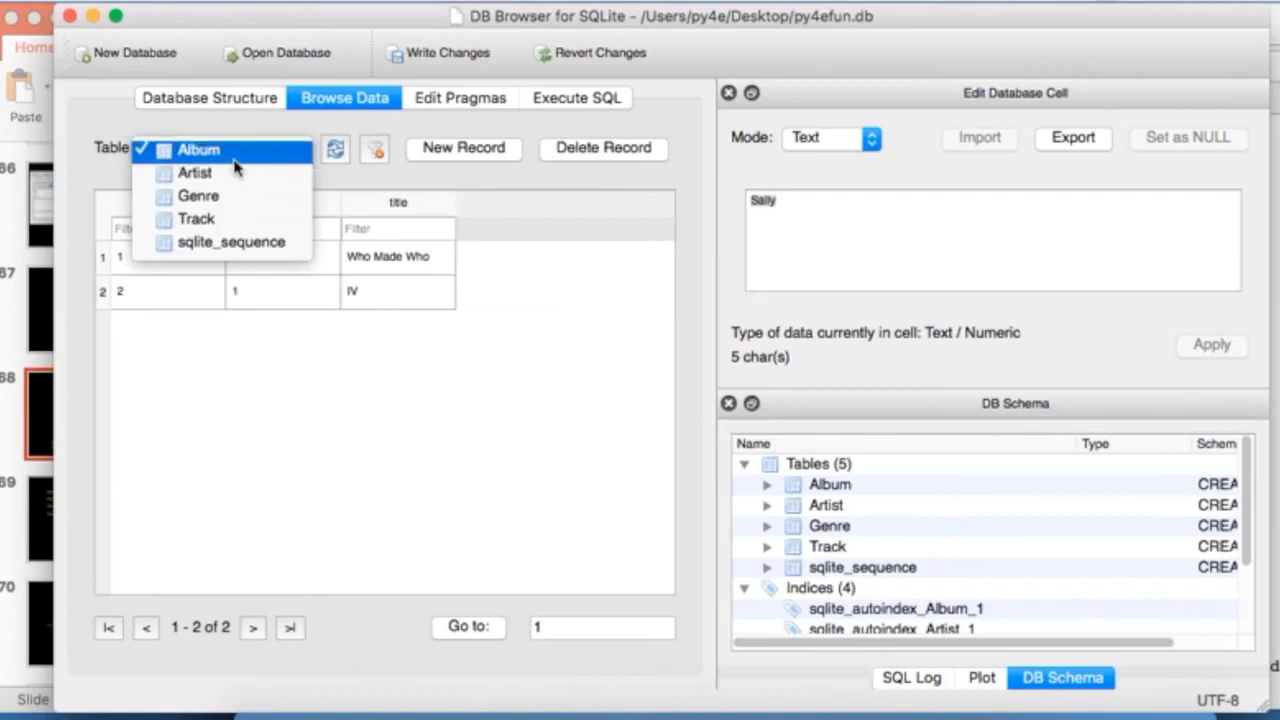
left_click(257, 338)
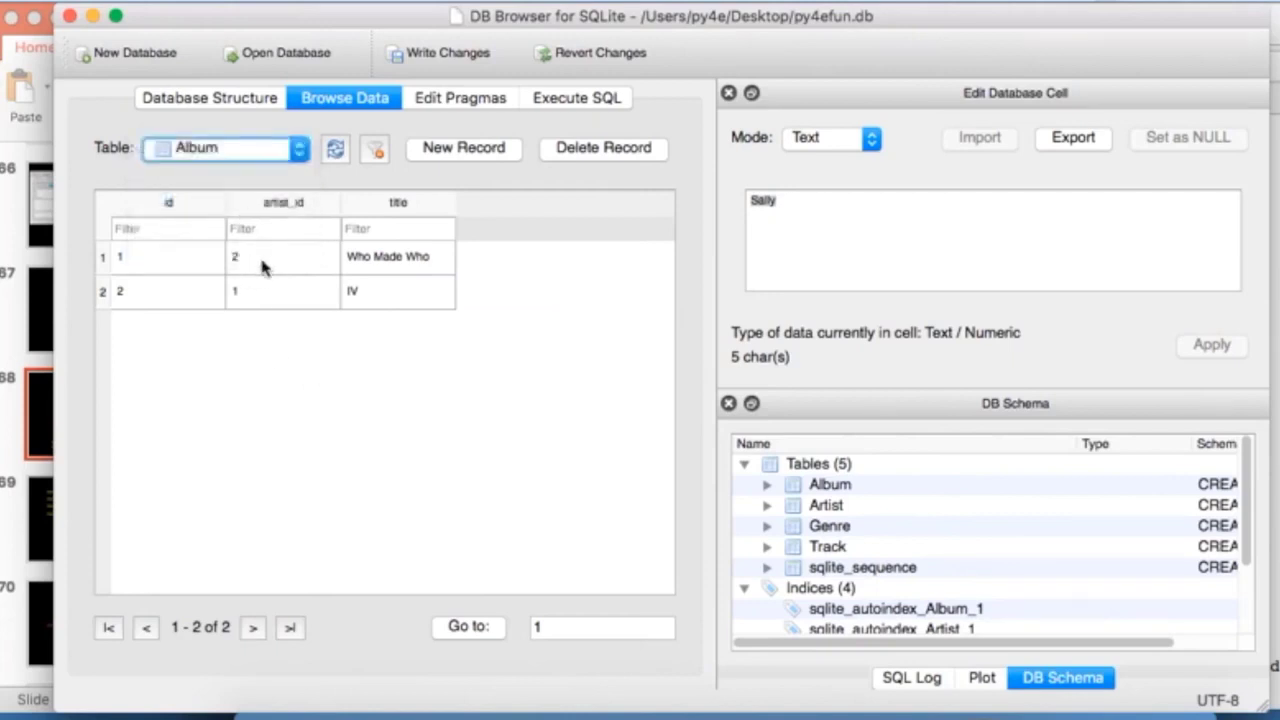